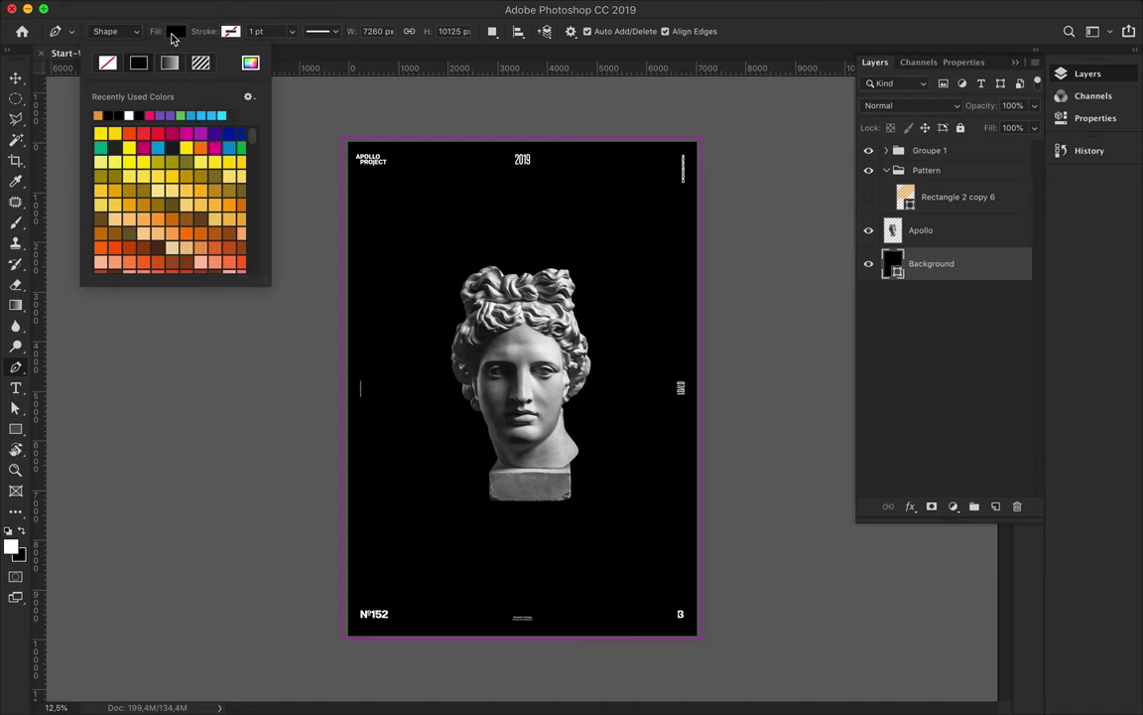
Fill the poster background with a dark gradient
{"action": "left_click", "coordinate": [170, 63]}
{"action": "scroll", "coordinate": [212, 153], "scroll_direction": "down", "scroll_amount": 3}
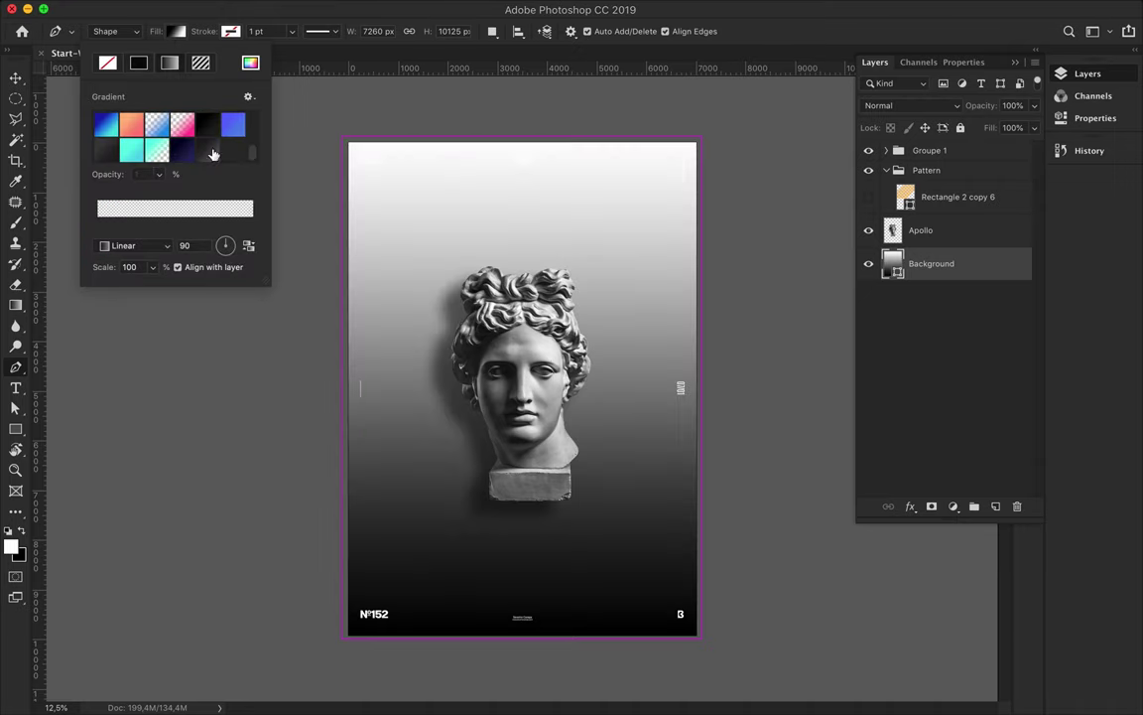
{"action": "left_click", "coordinate": [211, 153]}
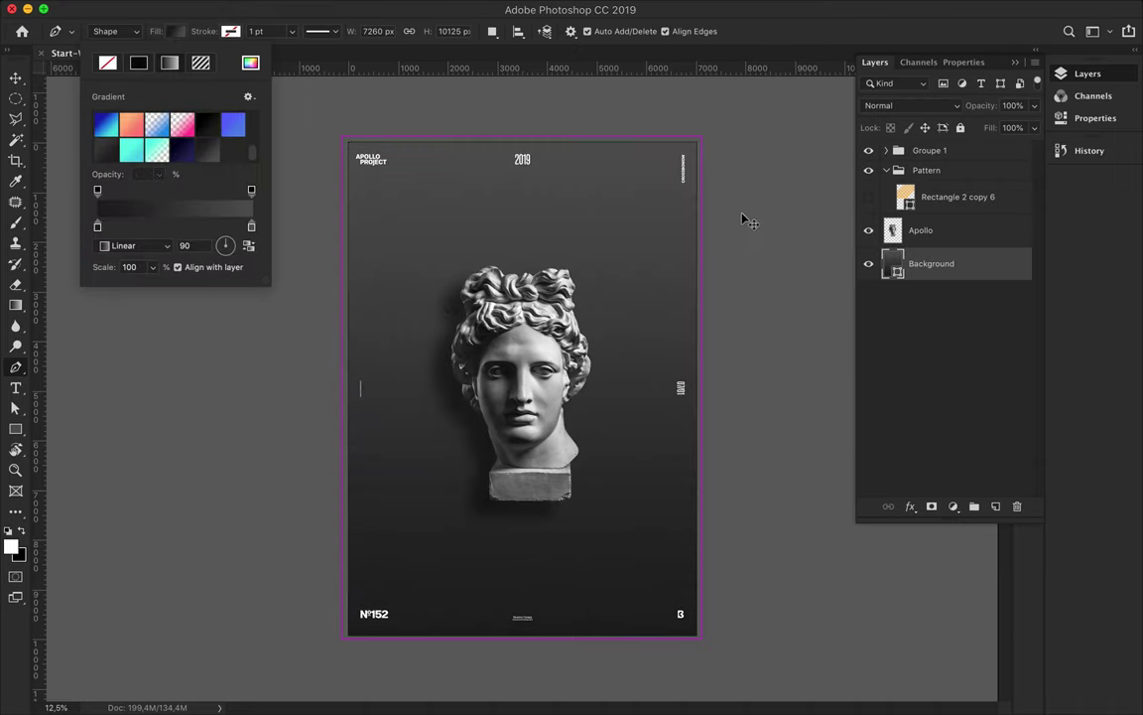
Draw an angular shard at the lower left with a dark gradient fill
{"action": "left_click", "coordinate": [533, 594]}
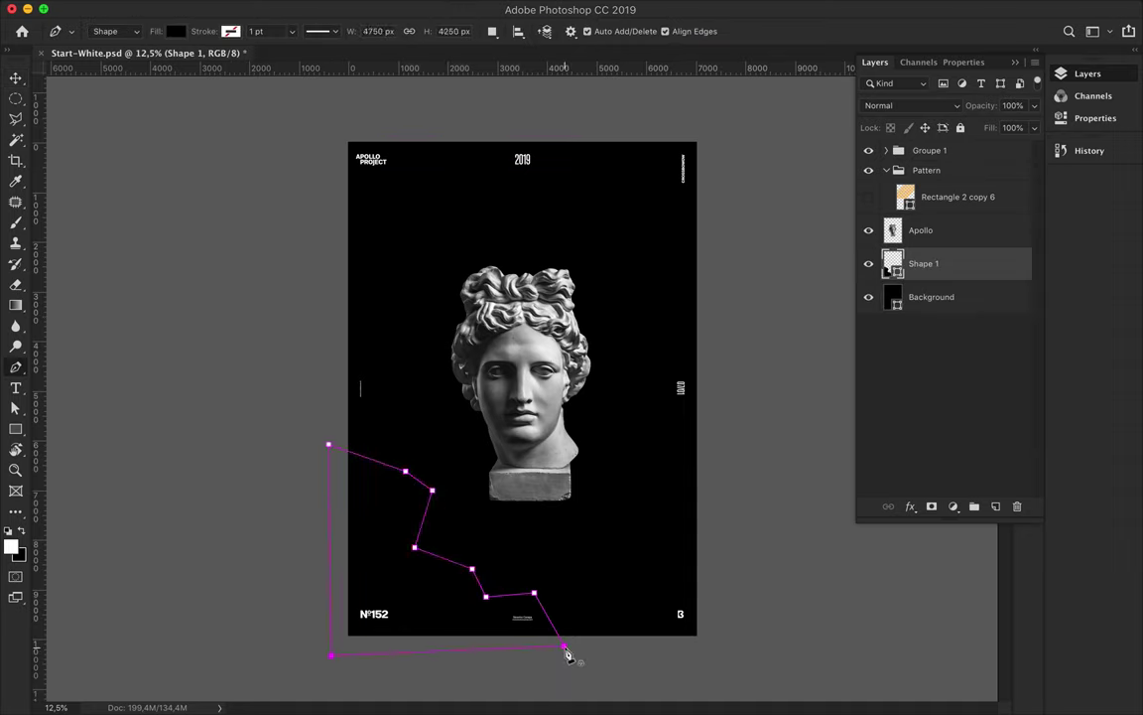
{"action": "key", "text": "a"}
{"action": "left_click", "coordinate": [238, 30]}
{"action": "left_click", "coordinate": [253, 137]}
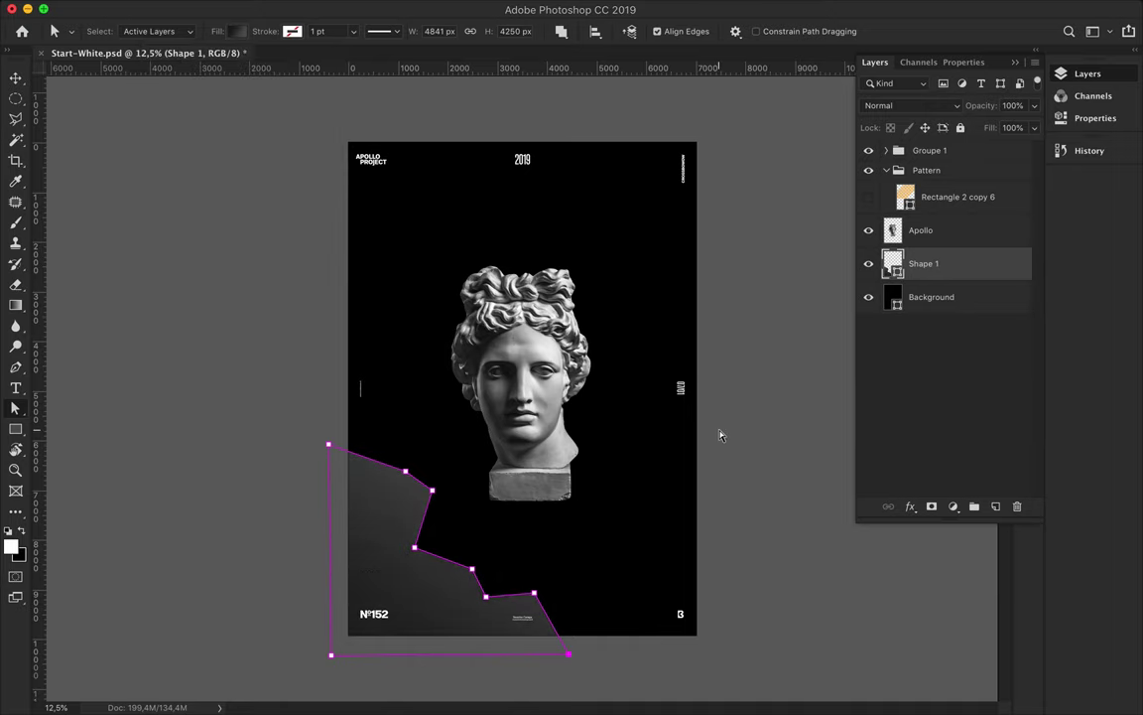
Draw a second gradient shard down the upper right, running along the poster's top edge
{"action": "key", "text": "p"}
{"action": "left_click", "coordinate": [700, 458]}
{"action": "left_click", "coordinate": [661, 363]}
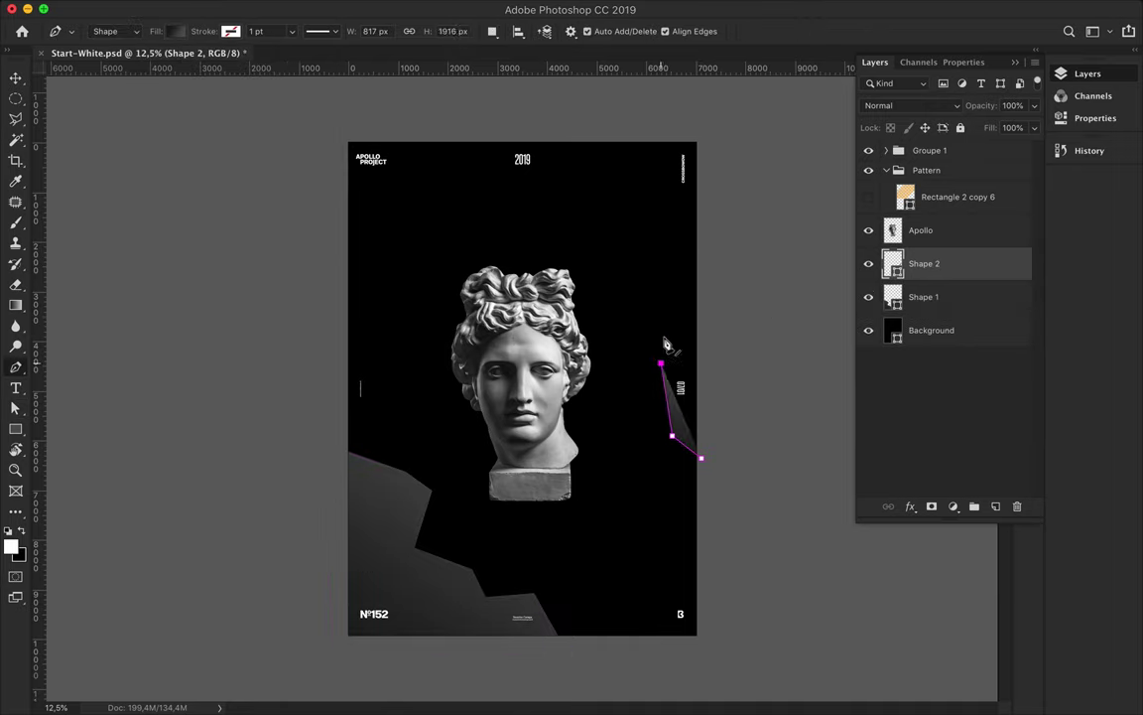
{"action": "left_click", "coordinate": [664, 285]}
{"action": "left_click", "coordinate": [608, 203]}
{"action": "left_click", "coordinate": [535, 214]}
{"action": "left_click", "coordinate": [428, 128]}
{"action": "left_click", "coordinate": [719, 127]}
{"action": "left_click", "coordinate": [714, 453]}
{"action": "key", "text": "v"}
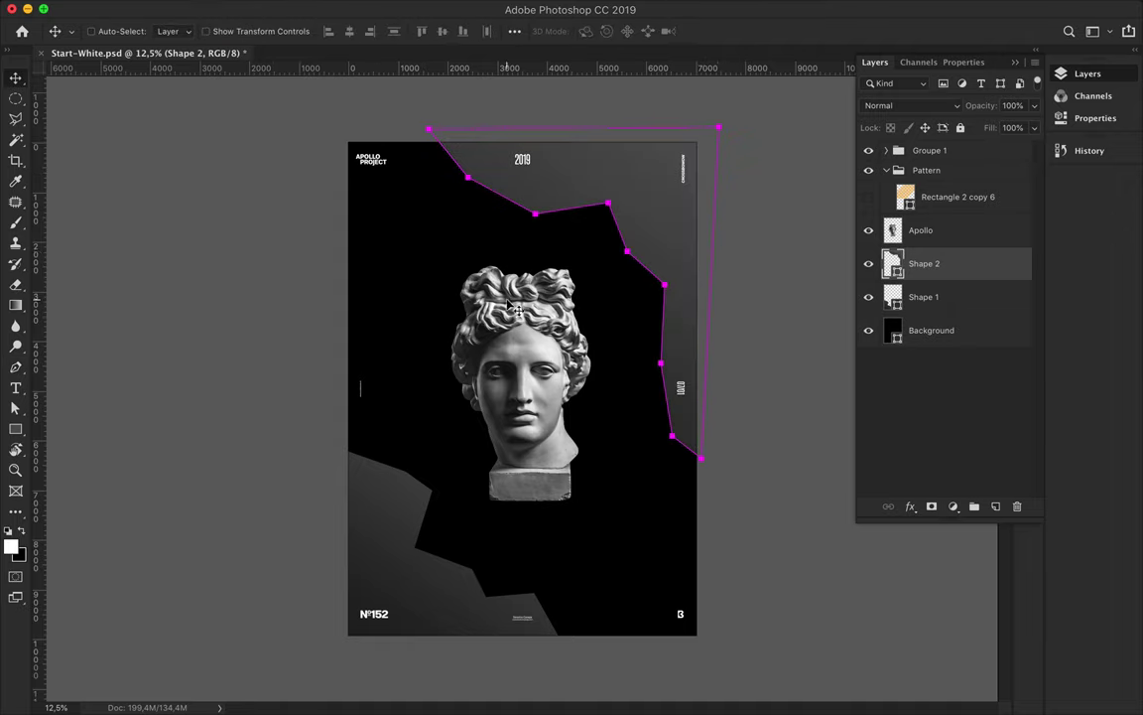
{"action": "scroll", "coordinate": [525, 393], "scroll_direction": "up", "scroll_amount": 1}
Draw a solid white rectangle above the head and squash it into a thin bar
{"action": "key", "text": "m"}
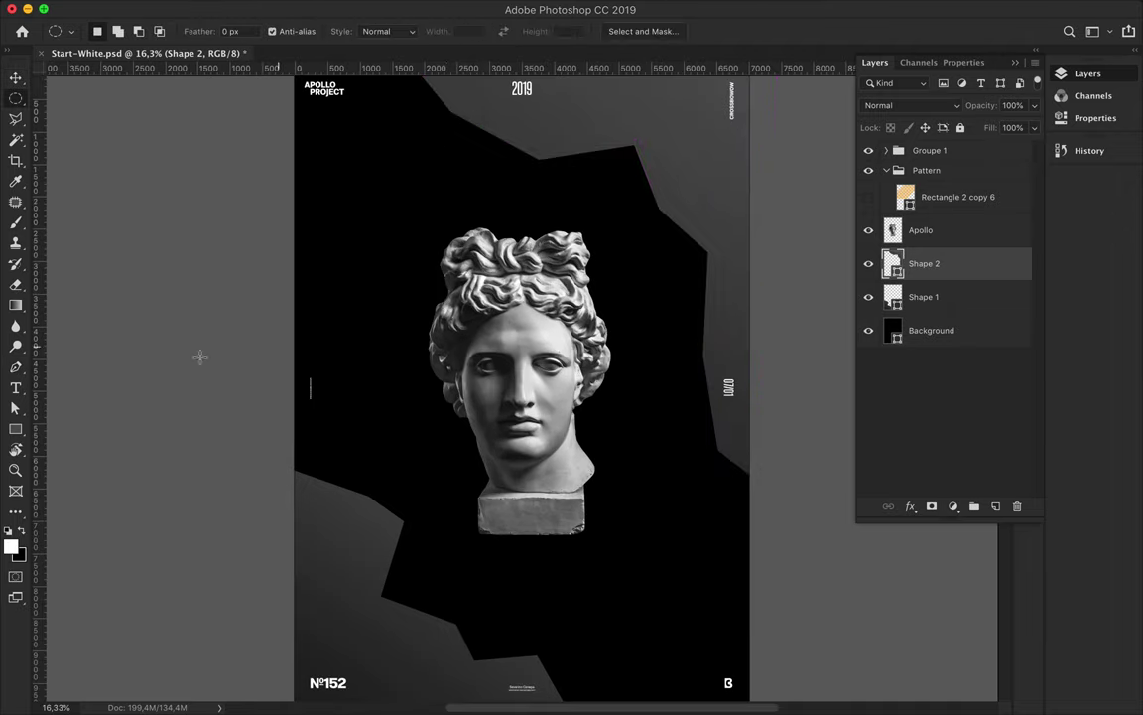
{"action": "key", "text": "u"}
{"action": "left_click_drag", "start_coordinate": [435, 165], "coordinate": [599, 215]}
{"action": "left_click", "coordinate": [175, 30]}
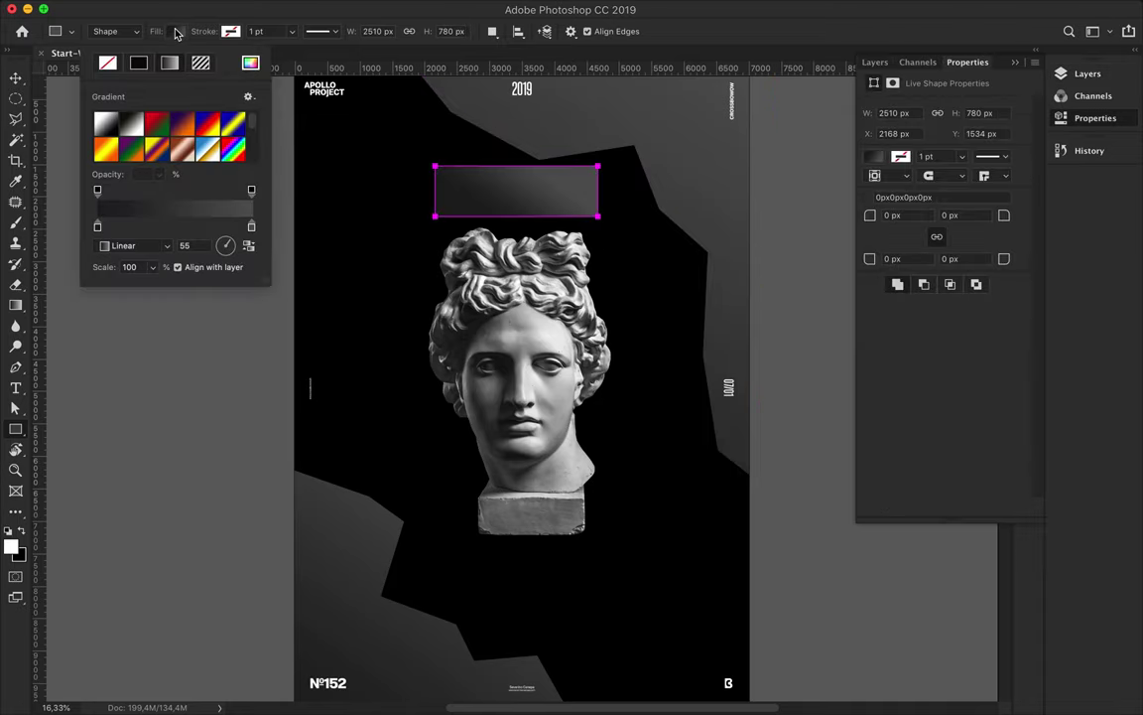
{"action": "left_click", "coordinate": [138, 62]}
{"action": "key", "text": "ctrl+t"}
{"action": "left_click_drag", "start_coordinate": [517, 216], "coordinate": [516, 191]}
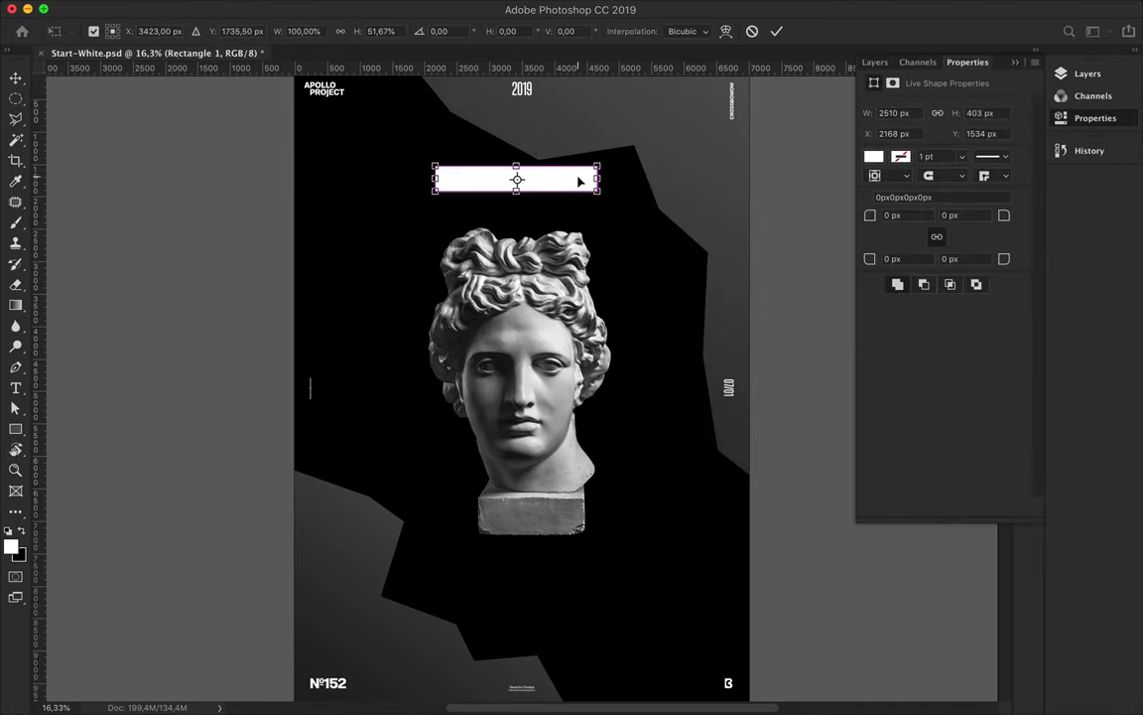
{"action": "key", "text": "Return"}
Move the white bar up near the top of the poster
{"action": "key", "text": "v"}
{"action": "left_click", "coordinate": [514, 31]}
{"action": "left_click", "coordinate": [559, 183]}
{"action": "left_click_drag", "start_coordinate": [558, 183], "coordinate": [554, 140]}
{"action": "left_click", "coordinate": [874, 62]}
Duplicate the bar across the head and below the chin, stretching one into a tall bottom block
{"action": "left_click_drag", "start_coordinate": [453, 136], "coordinate": [446, 508]}
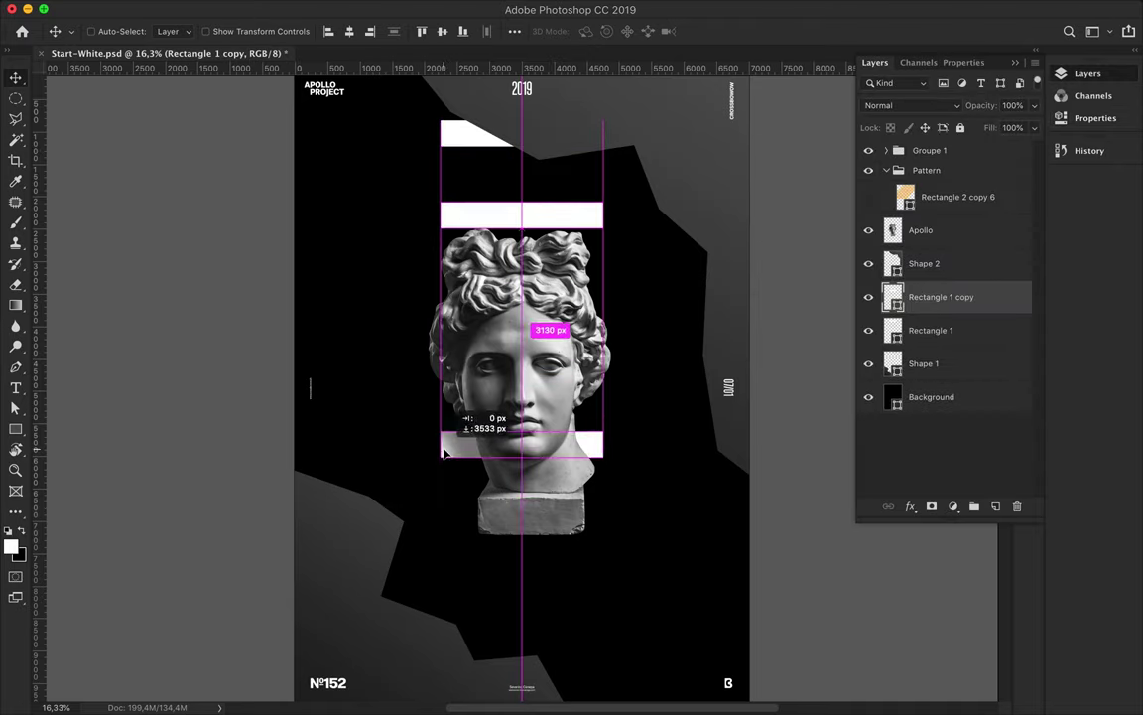
{"action": "left_click_drag", "start_coordinate": [980, 297], "coordinate": [944, 220]}
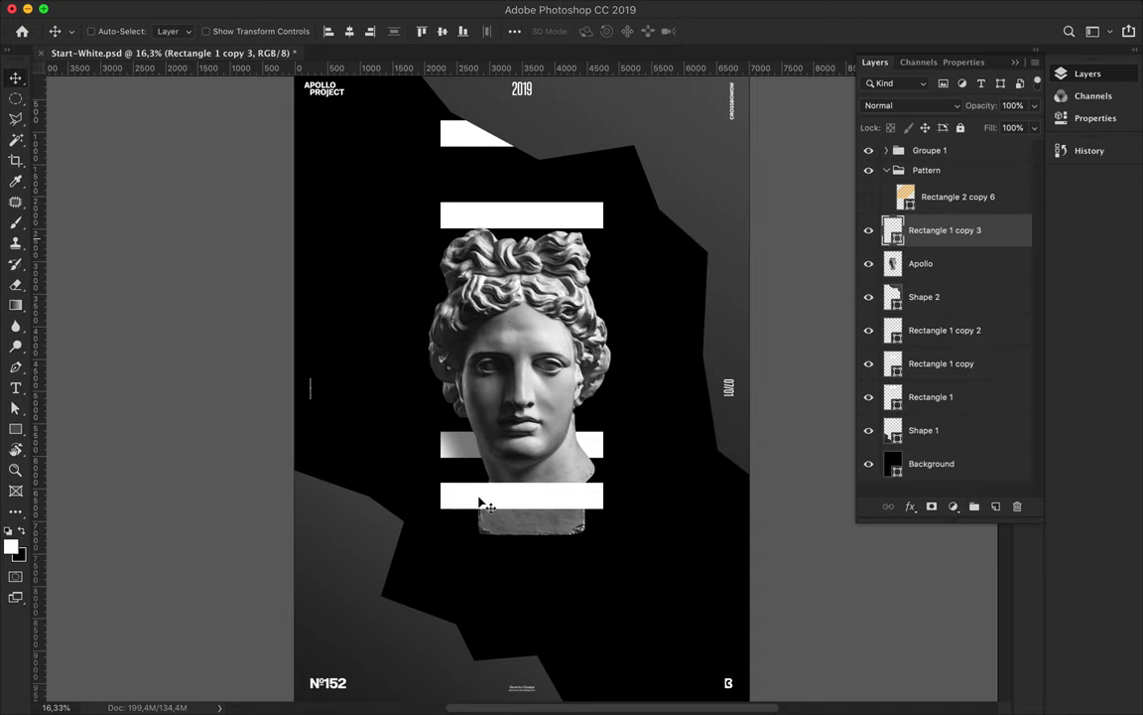
{"action": "left_click_drag", "start_coordinate": [513, 511], "coordinate": [513, 581]}
{"action": "key", "text": "ctrl+t"}
{"action": "left_click_drag", "start_coordinate": [521, 491], "coordinate": [523, 618]}
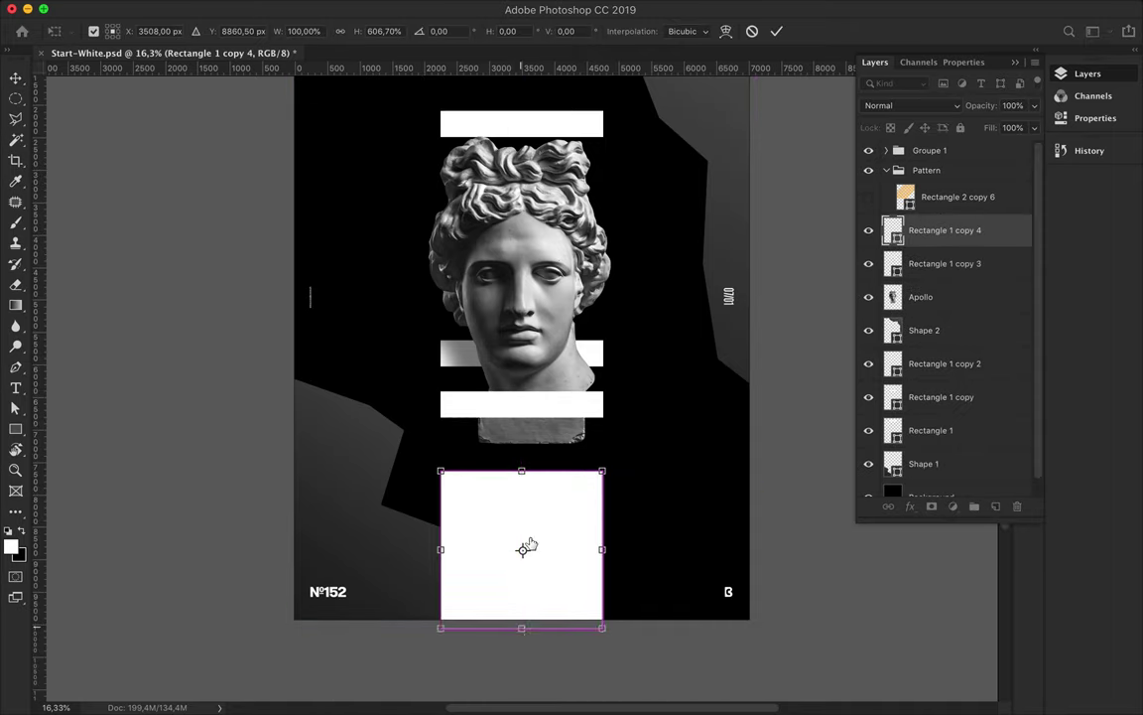
{"action": "key", "text": "Return"}
Move the white block's layer beneath the lower-left shard and add a layer named 'Shadow'
{"action": "left_click_drag", "start_coordinate": [943, 230], "coordinate": [942, 487]}
{"action": "left_click", "coordinate": [928, 411]}
{"action": "left_click", "coordinate": [996, 507], "text": "ctrl"}
{"action": "double_click", "coordinate": [928, 447]}
{"action": "type", "text": "Shadow"}
{"action": "key", "text": "Return"}
Fill the lower-left shard's outline with black on Shadow and apply a Gaussian Blur
{"action": "left_click", "coordinate": [892, 413], "text": "ctrl"}
{"action": "key", "text": "b"}
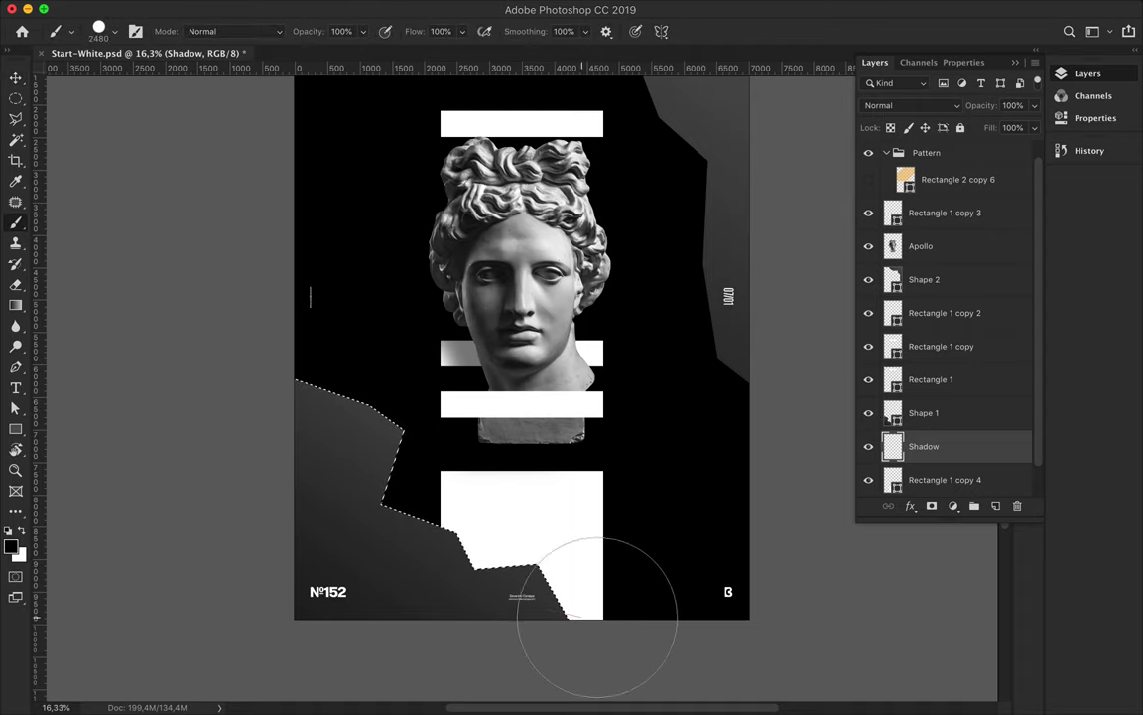
{"action": "key", "text": "m"}
{"action": "left_click", "coordinate": [414, 8]}
{"action": "left_click", "coordinate": [626, 258]}
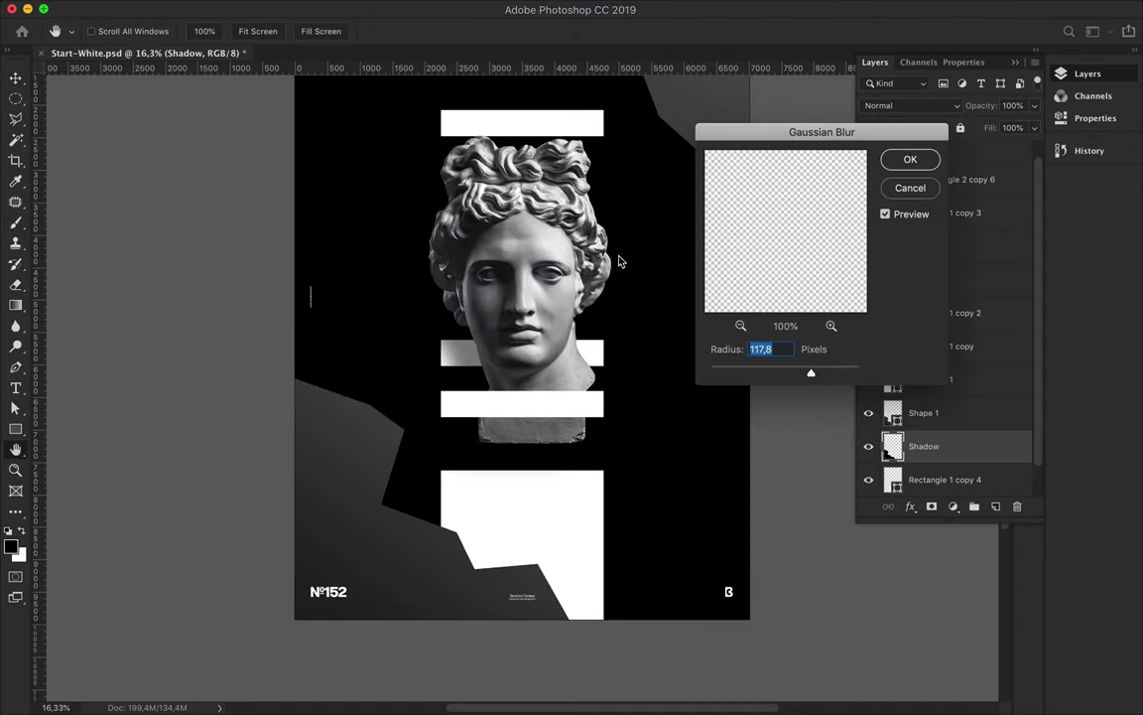
{"action": "key", "text": "Return"}
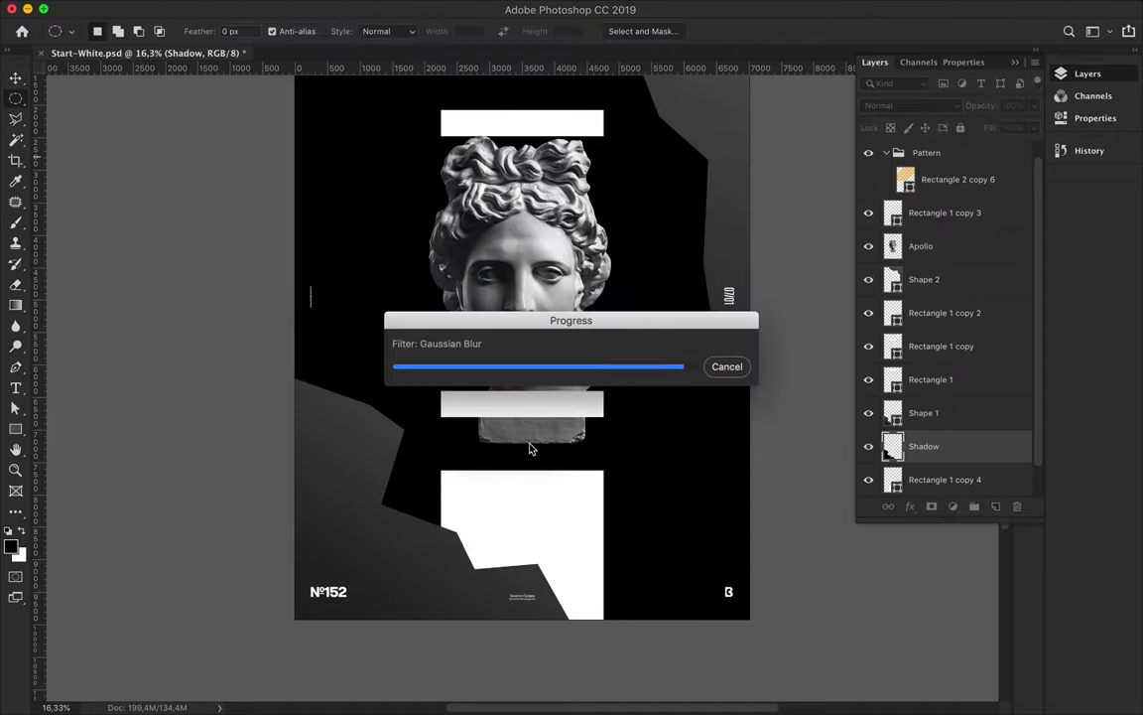
{"action": "key", "text": "v"}
Select the Shape 2 shard layer and add a new empty layer
{"action": "scroll", "coordinate": [748, 426], "scroll_direction": "up", "scroll_amount": 2}
{"action": "left_click", "coordinate": [923, 281]}
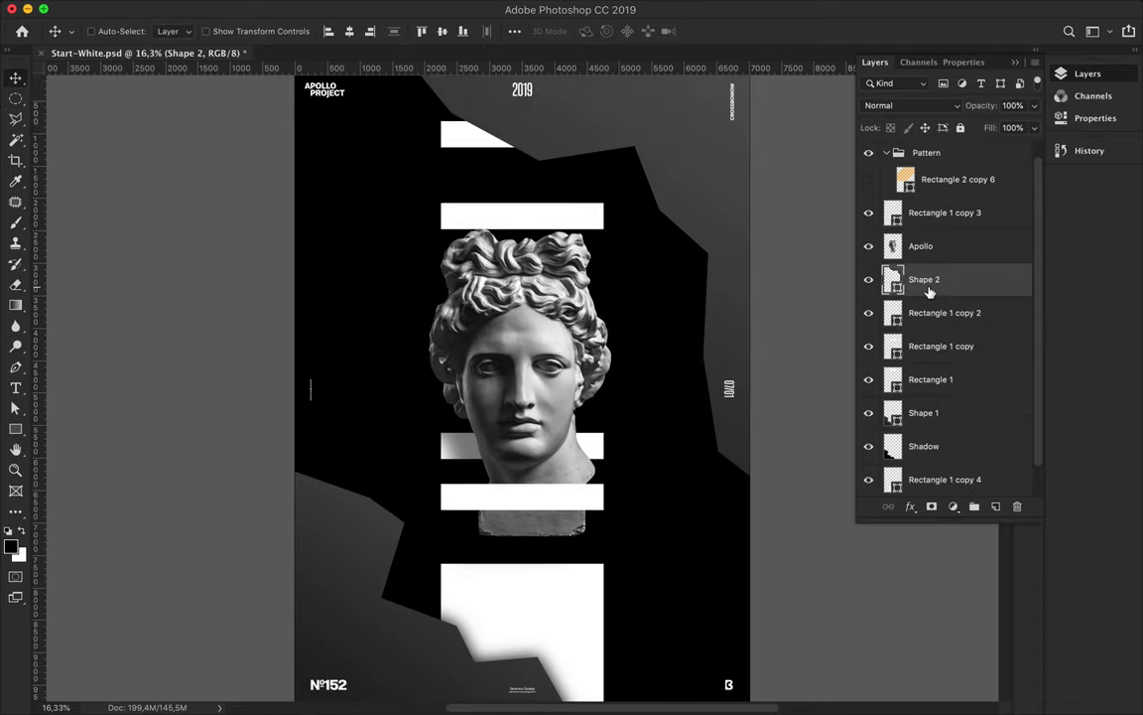
{"action": "key", "text": "ctrl+shift+alt+n"}
Place the new layer beneath Shape 2 and name it as a shadow layer
{"action": "left_click_drag", "start_coordinate": [922, 314], "coordinate": [922, 274]}
{"action": "double_click", "coordinate": [923, 312]}
{"action": "type", "text": "Sh"}
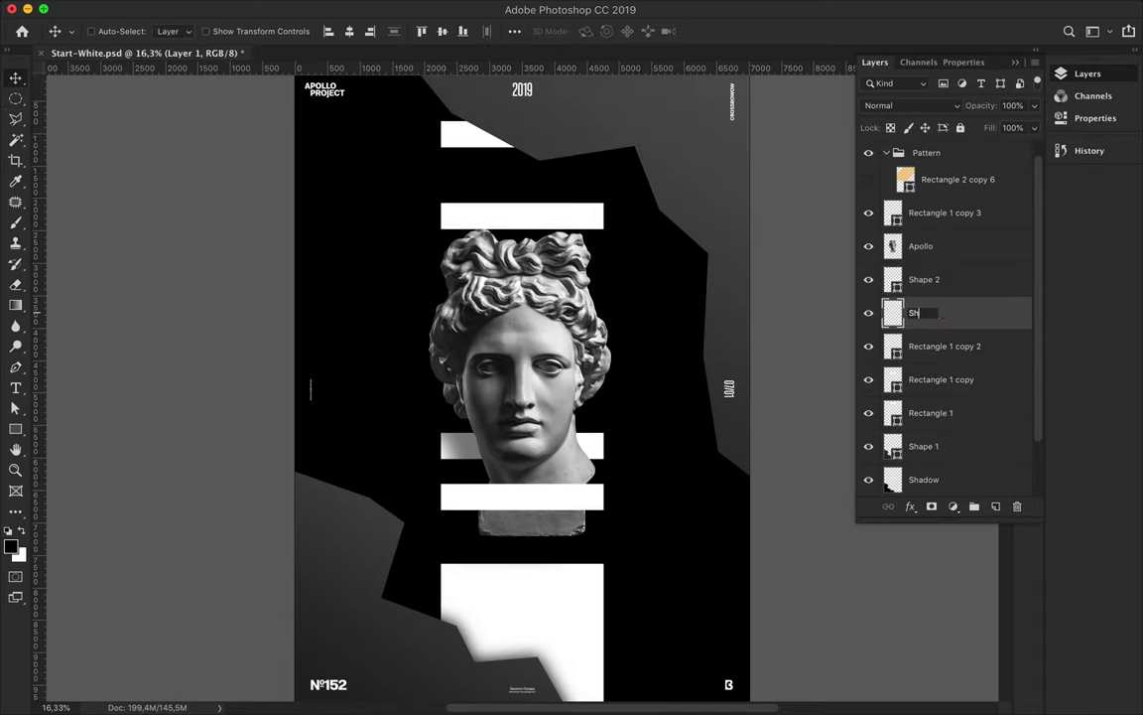
Fill the Shape 2 outline on the shadow layer and apply a Gaussian Blur
{"action": "left_click", "coordinate": [892, 279], "text": "ctrl"}
{"action": "key", "text": "b"}
{"action": "scroll", "coordinate": [383, 103], "scroll_direction": "up", "scroll_amount": 2}
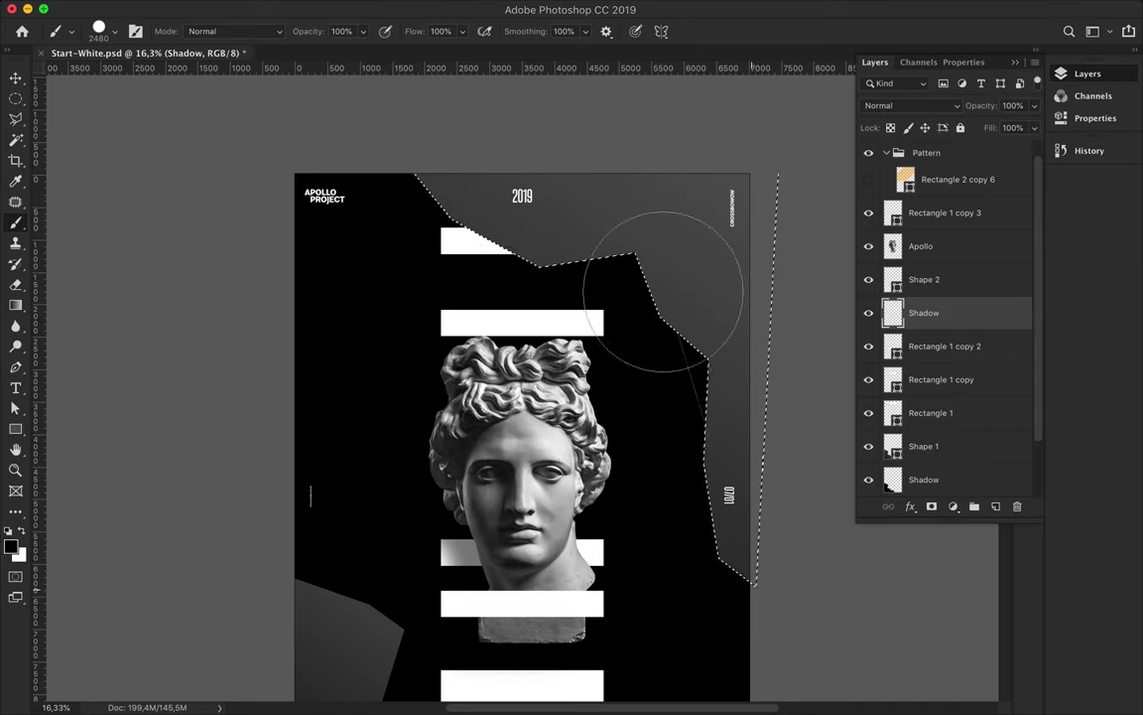
{"action": "key", "text": "alt+BackSpace"}
{"action": "key", "text": "ctrl+d"}
{"action": "key", "text": "v"}
{"action": "left_click", "coordinate": [391, 8]}
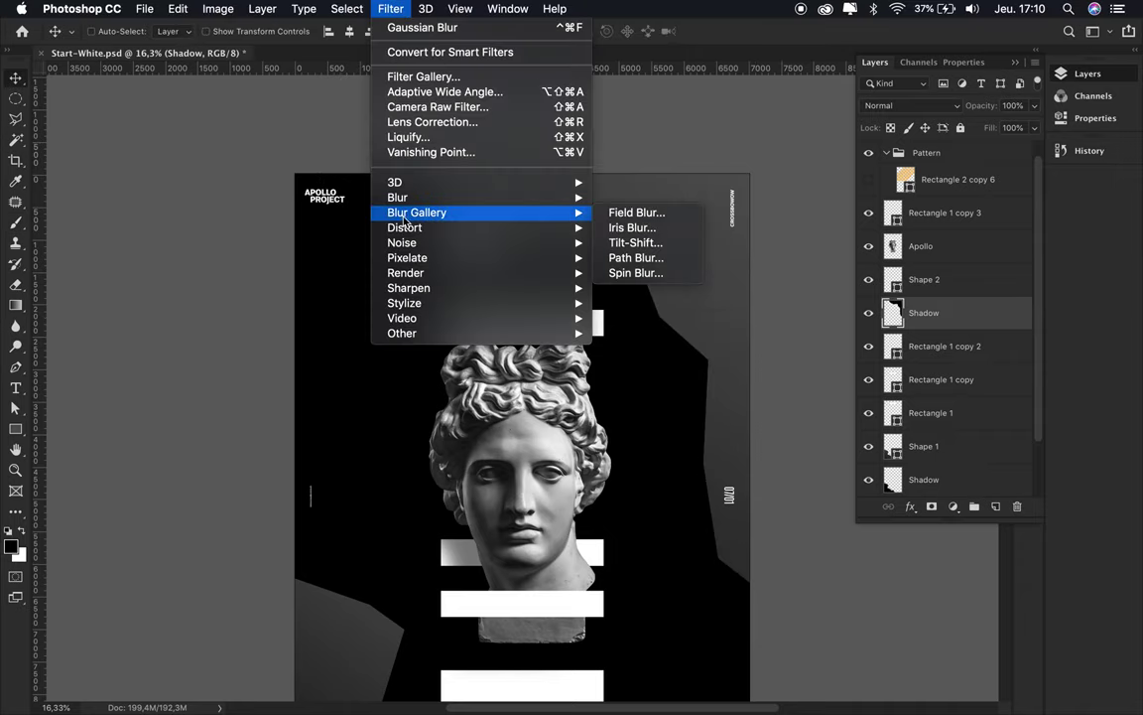
{"action": "left_click", "coordinate": [617, 260]}
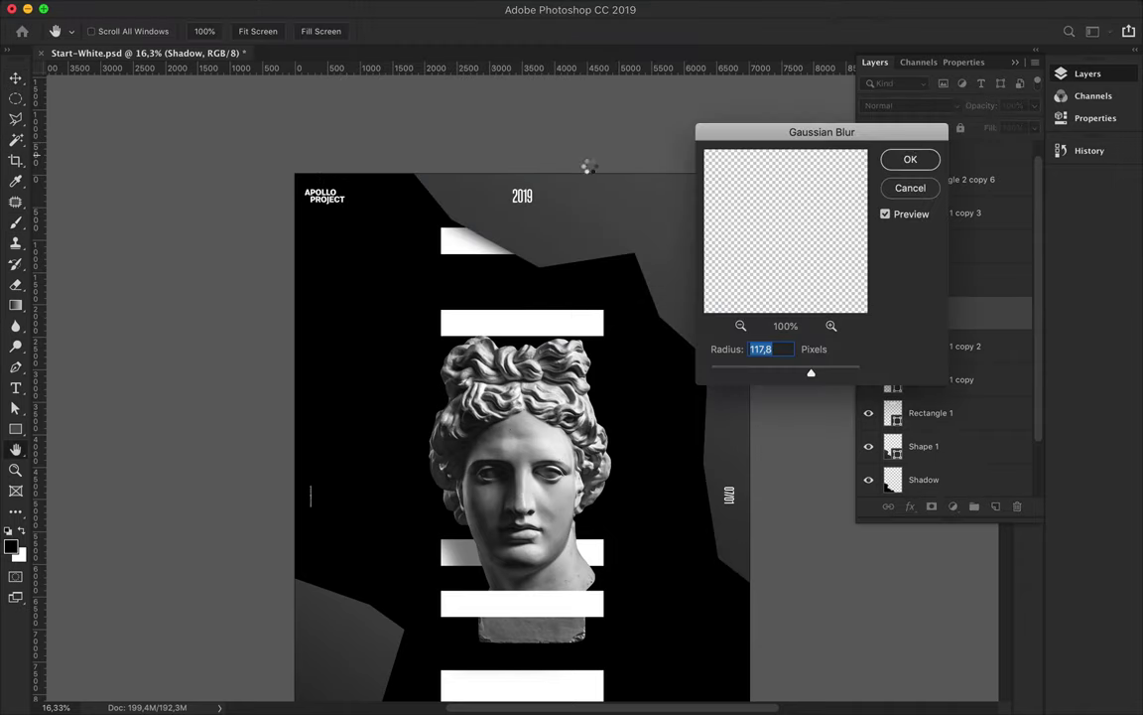
{"action": "left_click", "coordinate": [572, 323]}
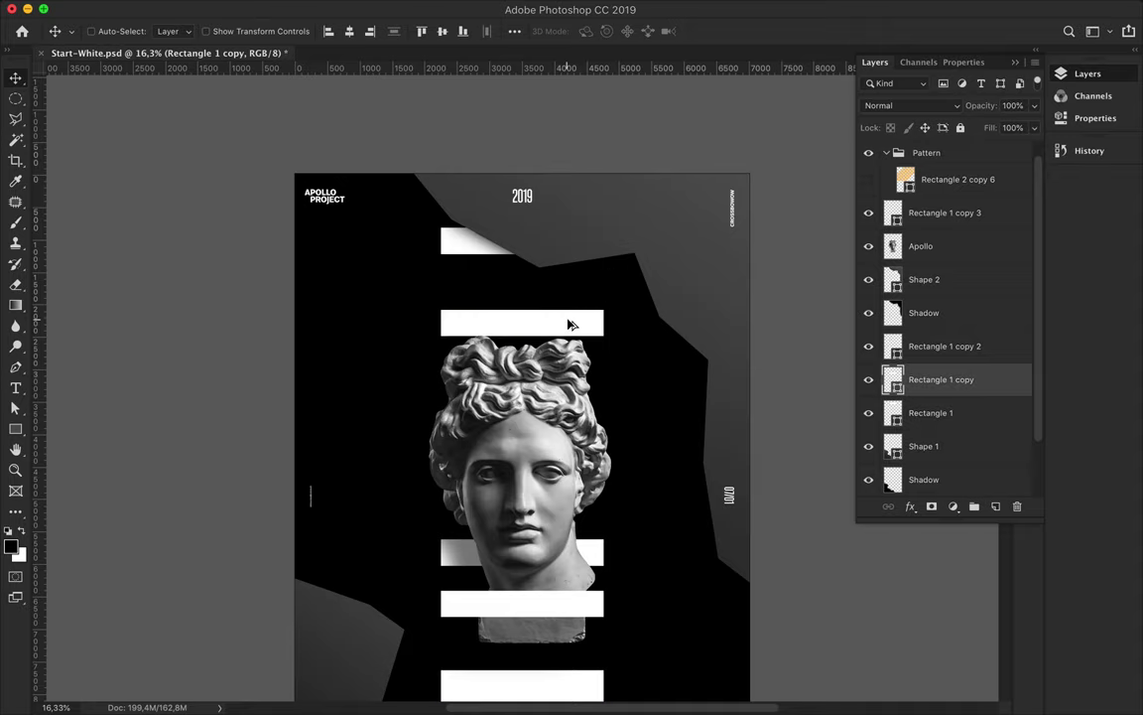
Duplicate a white bar across the head above the Apollo layer and nudge Apollo slightly
{"action": "left_click_drag", "start_coordinate": [572, 323], "coordinate": [571, 376]}
{"action": "left_click_drag", "start_coordinate": [983, 416], "coordinate": [950, 240]}
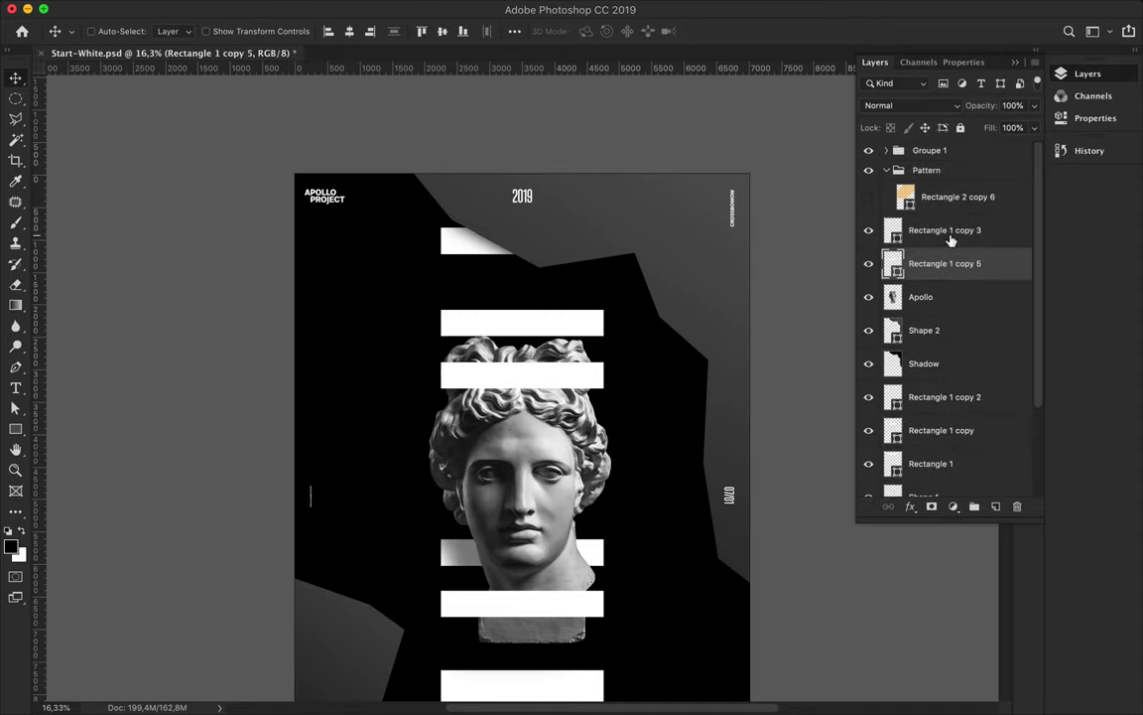
{"action": "left_click_drag", "start_coordinate": [478, 383], "coordinate": [491, 387]}
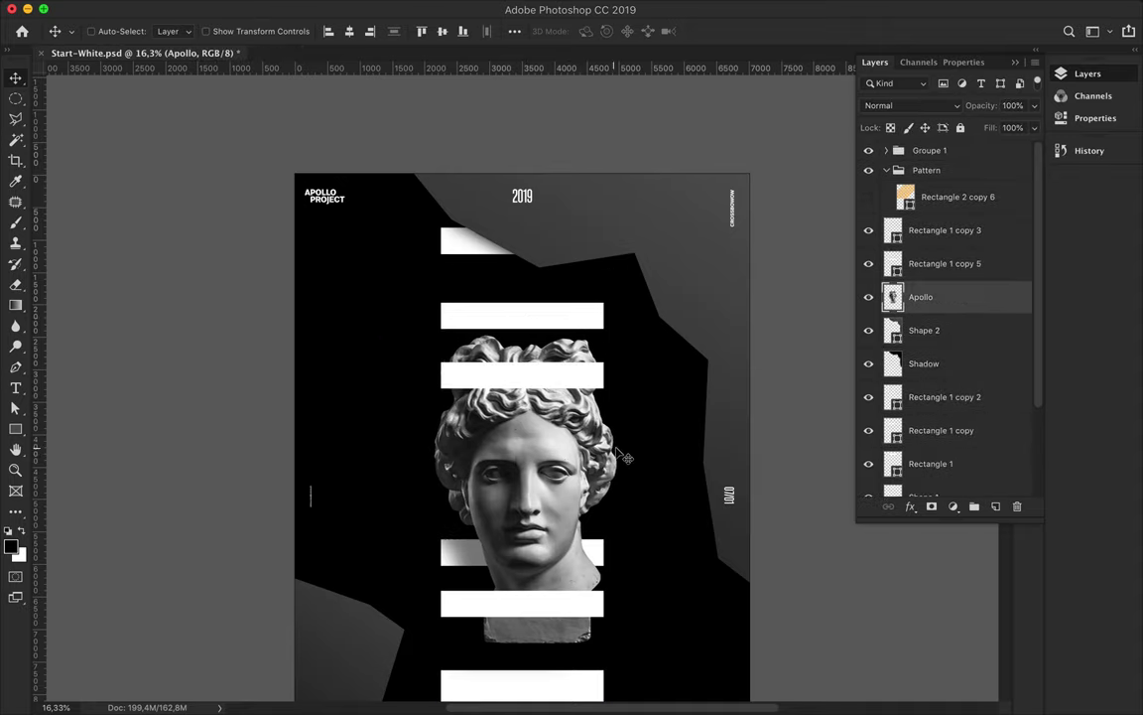
Reposition the top bar, Rectangle 1 copy 2 and bottom block, then save the poster
{"action": "scroll", "coordinate": [623, 457], "scroll_direction": "down", "scroll_amount": 3}
{"action": "scroll", "coordinate": [623, 457], "scroll_direction": "up", "scroll_amount": 1}
{"action": "left_click_drag", "start_coordinate": [510, 234], "coordinate": [518, 184]}
{"action": "left_click_drag", "start_coordinate": [456, 408], "coordinate": [457, 489]}
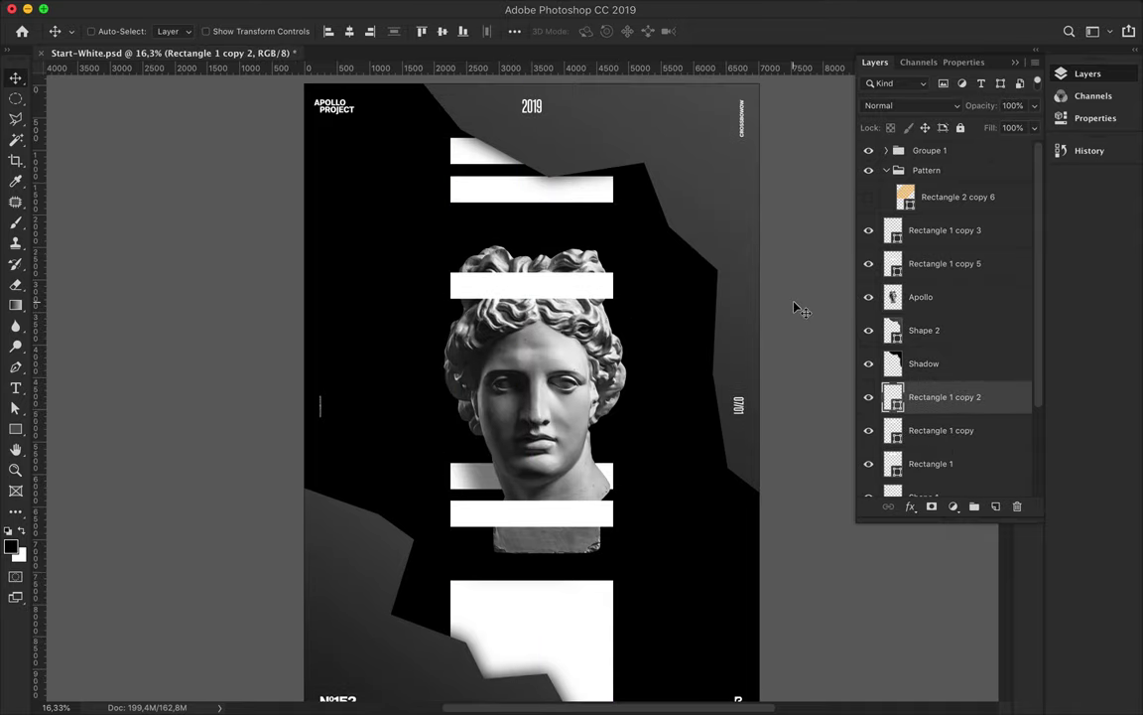
{"action": "left_click_drag", "start_coordinate": [581, 613], "coordinate": [582, 572]}
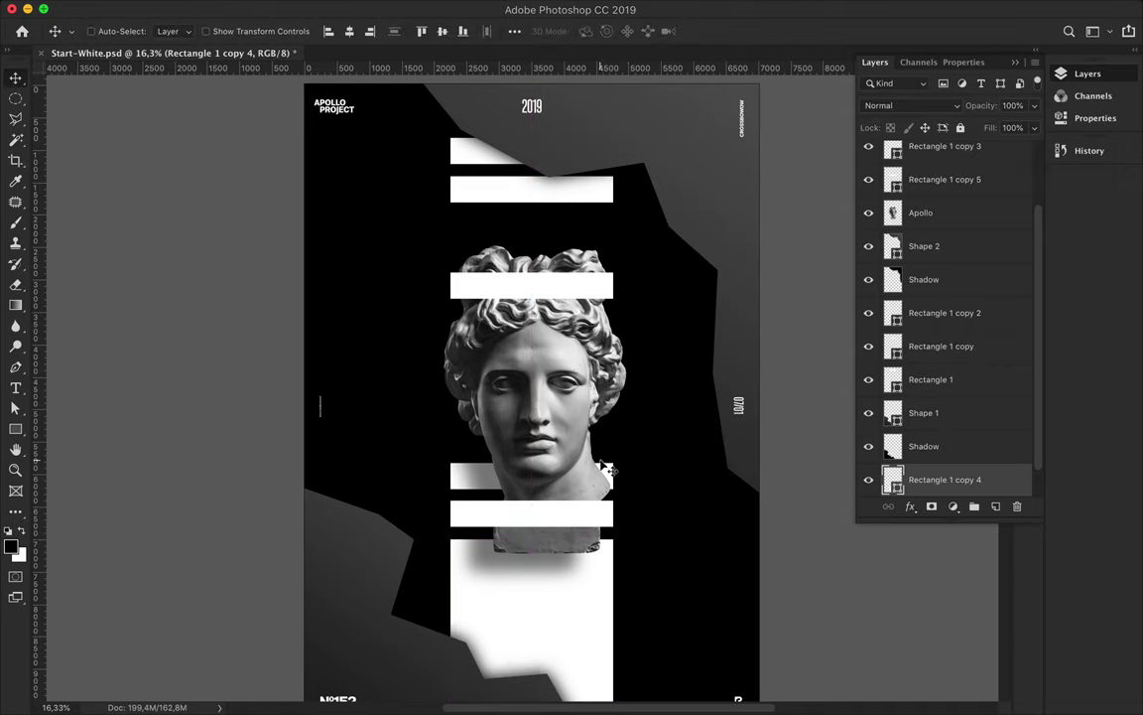
{"action": "key", "text": "ctrl+s"}
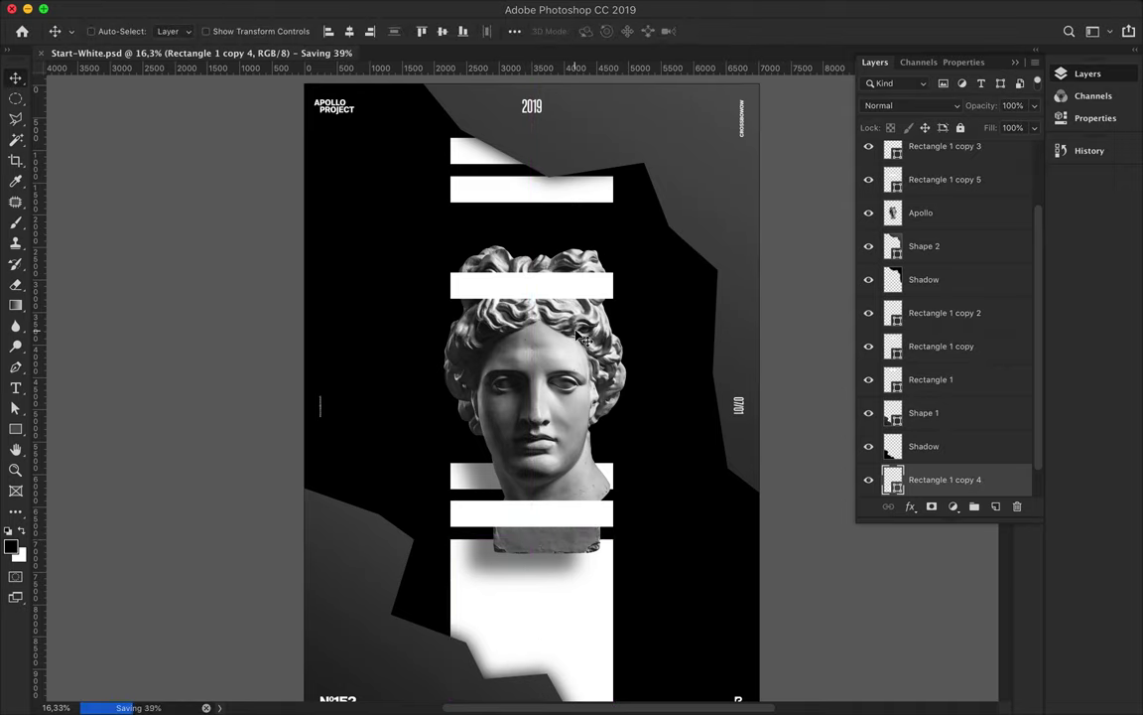
Try a teal fill on the bottom rectangle, then undo it to keep it white
{"action": "key", "text": "p"}
{"action": "left_click", "coordinate": [175, 31]}
{"action": "scroll", "coordinate": [215, 170], "scroll_direction": "down", "scroll_amount": 5}
{"action": "scroll", "coordinate": [215, 170], "scroll_direction": "down", "scroll_amount": 5}
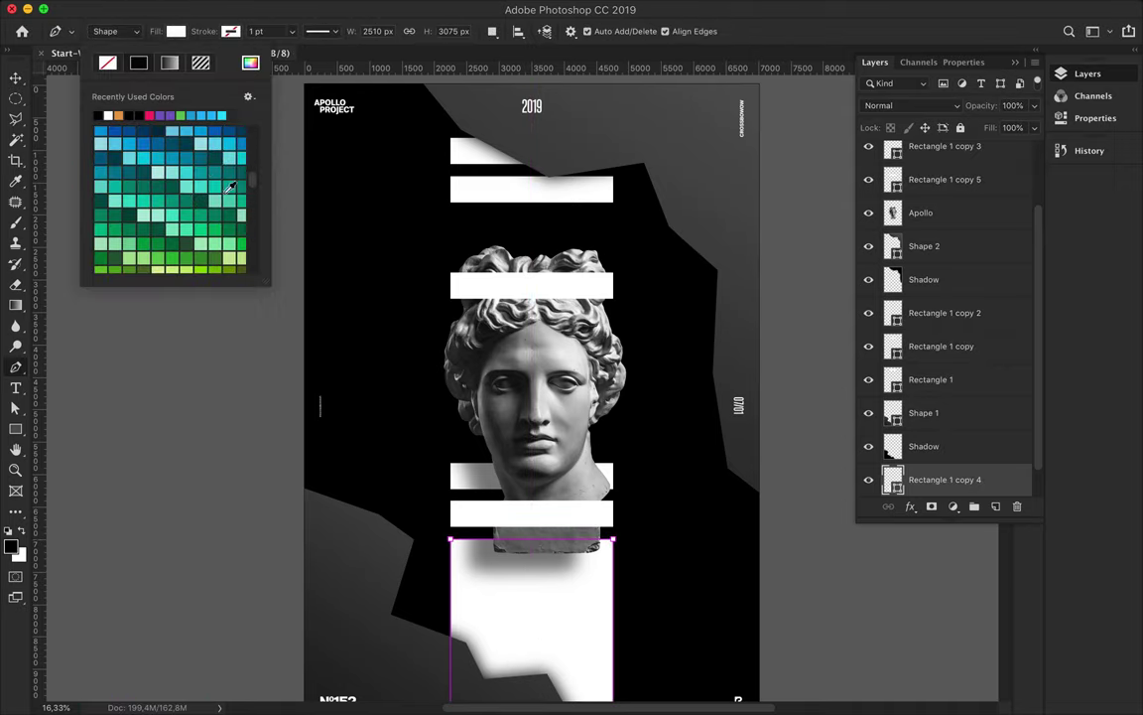
{"action": "left_click", "coordinate": [195, 159]}
{"action": "left_click", "coordinate": [250, 62]}
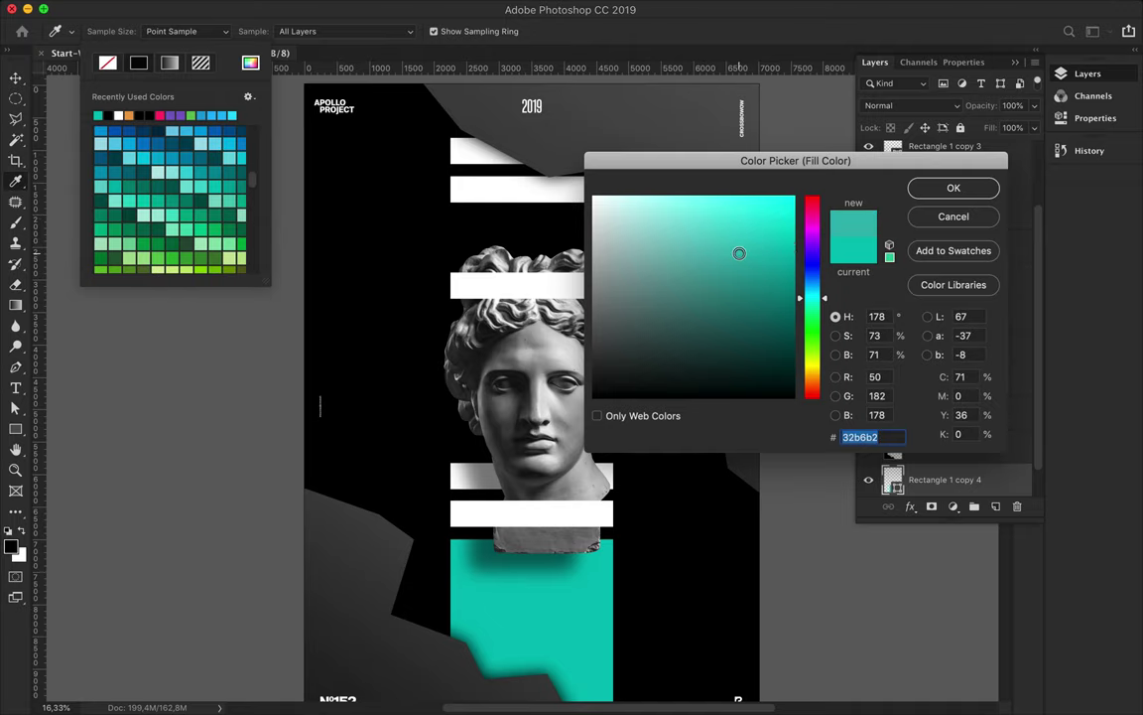
{"action": "left_click", "coordinate": [935, 189]}
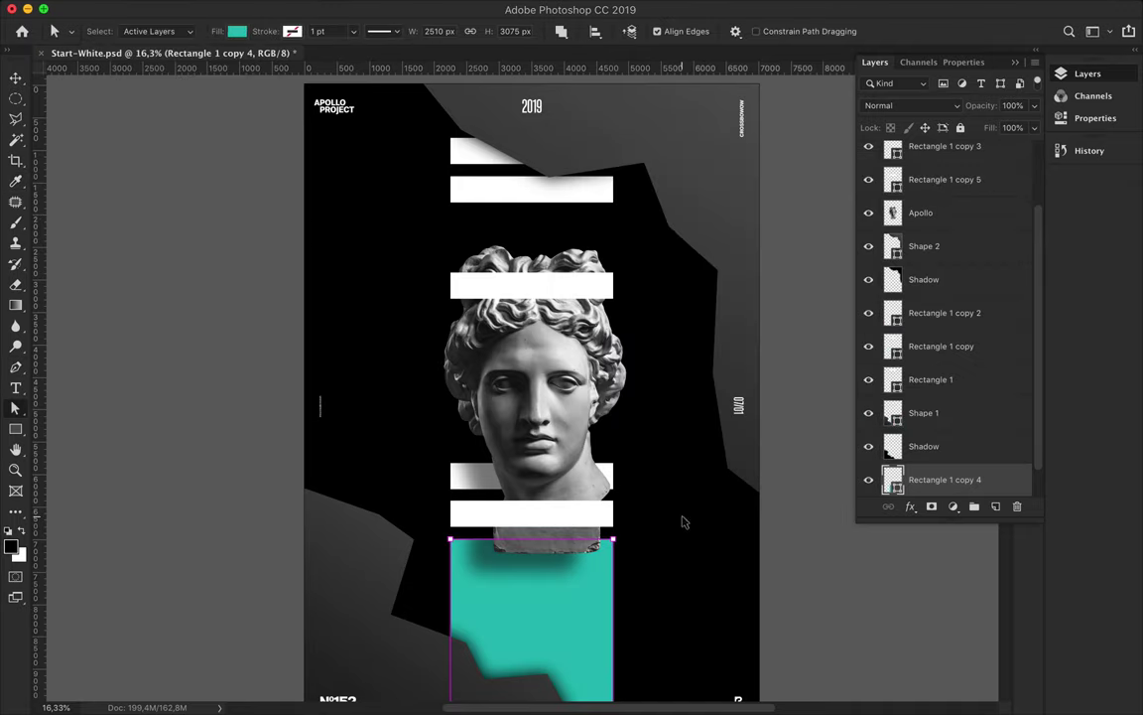
{"action": "key", "text": "ctrl+z"}
Draw an angular teal-filled shard down the lower left of the poster
{"action": "left_click", "coordinate": [295, 331]}
{"action": "left_click", "coordinate": [339, 463]}
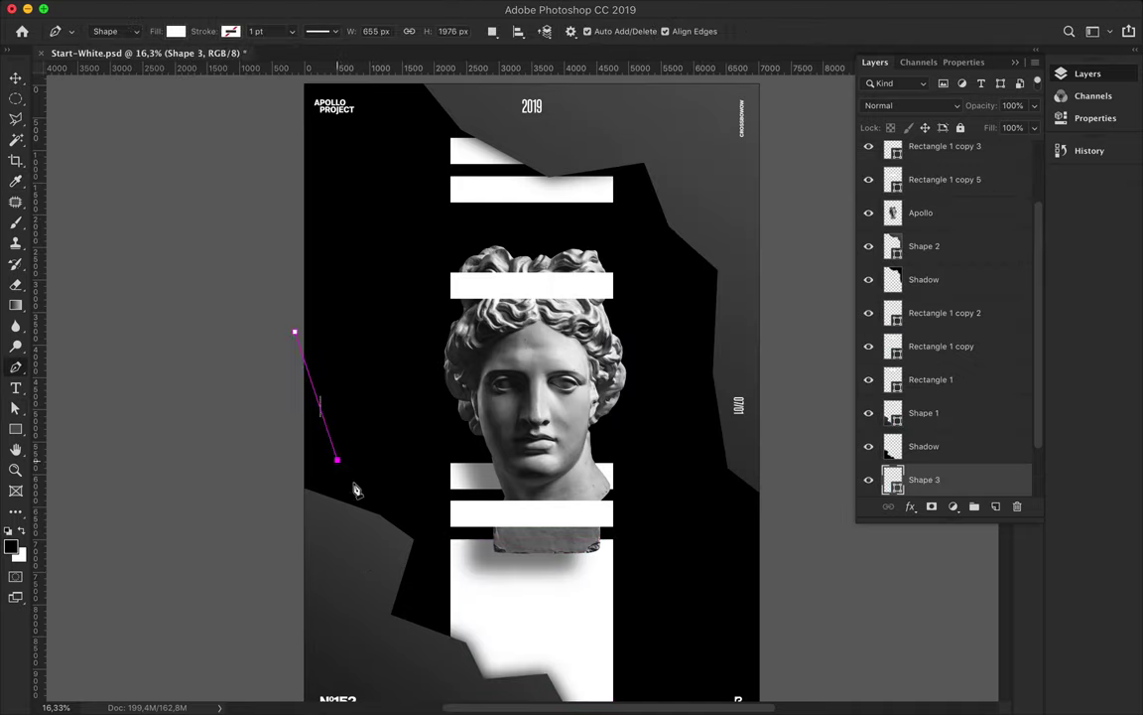
{"action": "left_click", "coordinate": [543, 687]}
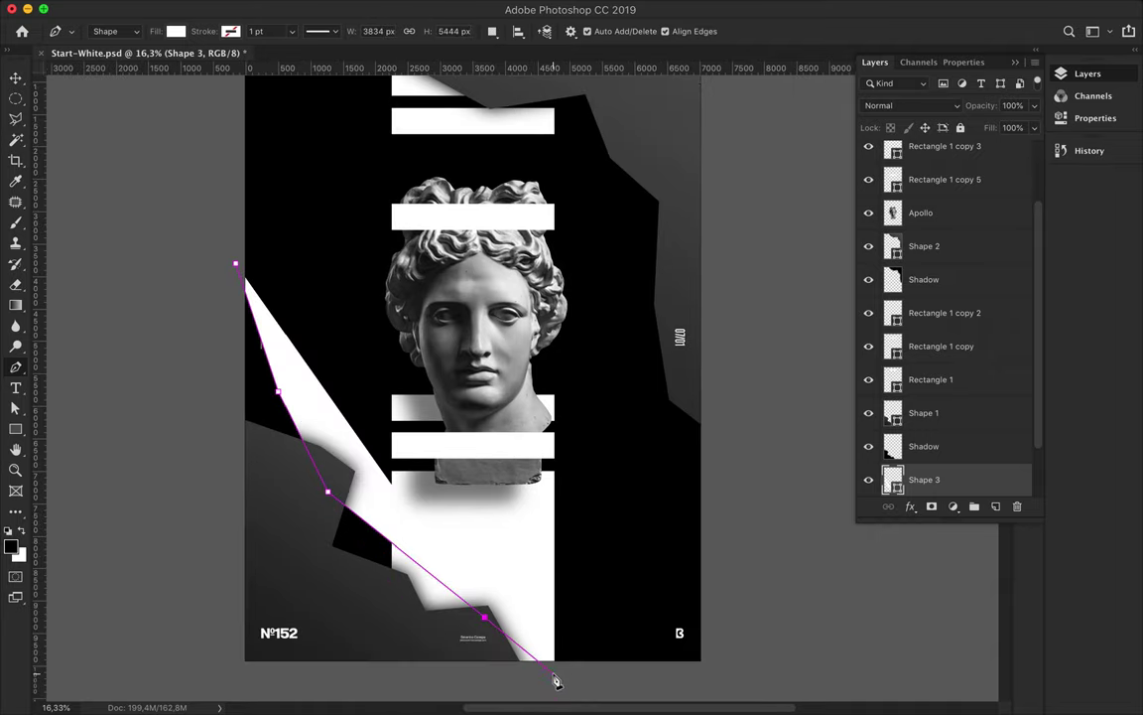
{"action": "left_click", "coordinate": [235, 684]}
{"action": "left_click", "coordinate": [235, 263]}
{"action": "left_click", "coordinate": [176, 31]}
{"action": "left_click", "coordinate": [98, 115]}
{"action": "key", "text": "Return"}
{"action": "scroll", "coordinate": [770, 383], "scroll_direction": "up", "scroll_amount": 3}
{"action": "scroll", "coordinate": [531, 276], "scroll_direction": "up", "scroll_amount": 2}
{"action": "scroll", "coordinate": [489, 196], "scroll_direction": "up", "scroll_amount": 1}
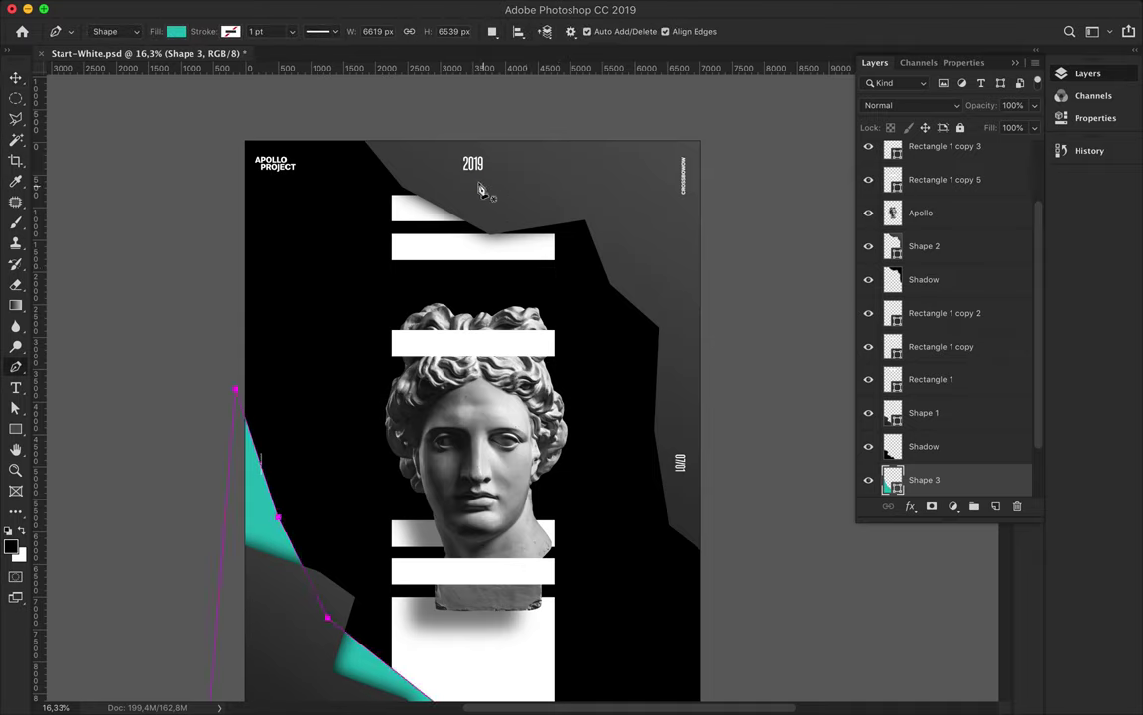
Draw a second teal shard beside the bust at the upper right
{"action": "left_click", "coordinate": [590, 371]}
{"action": "left_click", "coordinate": [679, 439]}
{"action": "left_click", "coordinate": [676, 250]}
{"action": "left_click", "coordinate": [583, 171]}
{"action": "left_click", "coordinate": [479, 181]}
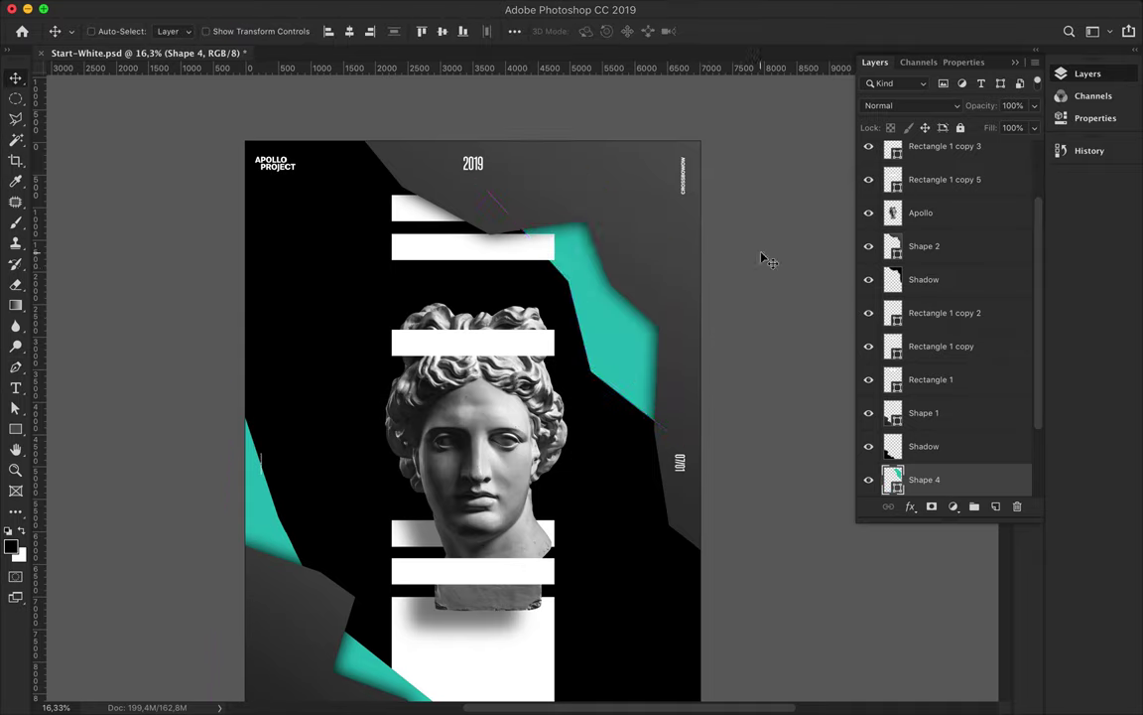
{"action": "key", "text": "v"}
{"action": "scroll", "coordinate": [769, 261], "scroll_direction": "down", "scroll_amount": 2}
{"action": "scroll", "coordinate": [595, 298], "scroll_direction": "down", "scroll_amount": 3}
{"action": "scroll", "coordinate": [434, 331], "scroll_direction": "up", "scroll_amount": 4}
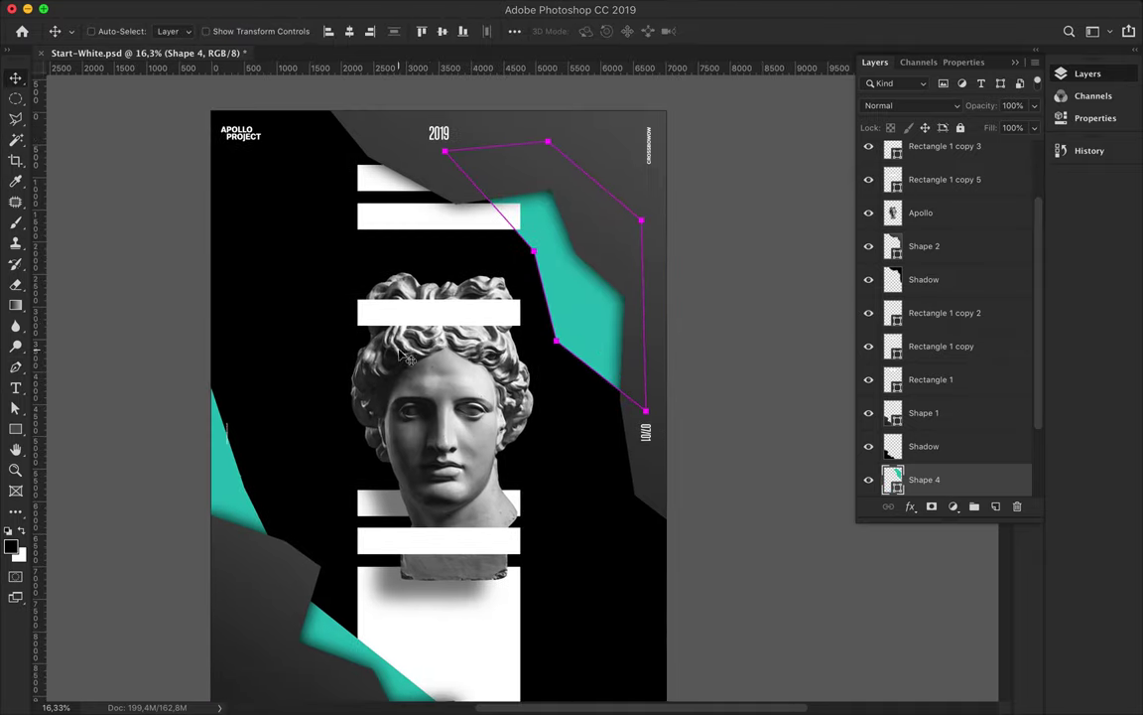
Show the stripe pattern layer and recolour its fill teal
{"action": "scroll", "coordinate": [923, 287], "scroll_direction": "up", "scroll_amount": 3}
{"action": "left_click", "coordinate": [953, 196]}
{"action": "left_click", "coordinate": [868, 197]}
{"action": "key", "text": "a"}
{"action": "left_click", "coordinate": [236, 30]}
{"action": "left_click", "coordinate": [162, 114]}
{"action": "key", "text": "v"}
Duplicate the pattern as 'Rasterized' and copy an elliptical selection of stripes to a new layer
{"action": "left_click_drag", "start_coordinate": [948, 197], "coordinate": [944, 228]}
{"action": "double_click", "coordinate": [944, 229]}
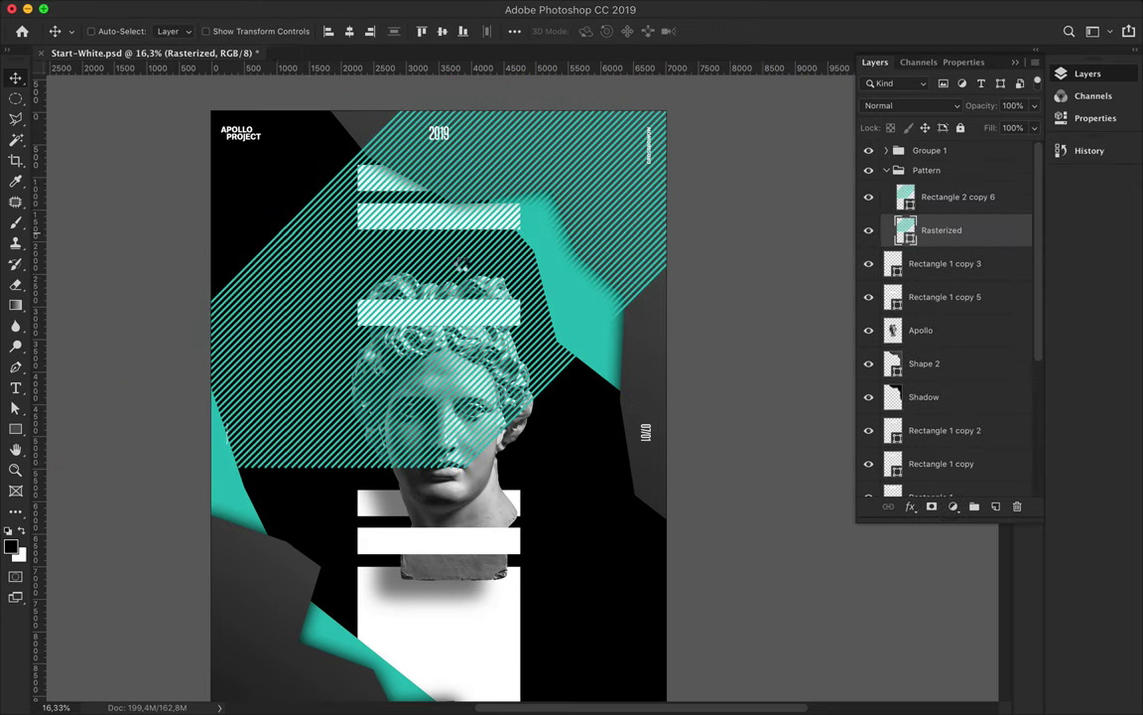
{"action": "key", "text": "m"}
{"action": "left_click_drag", "start_coordinate": [417, 217], "coordinate": [463, 243]}
{"action": "key", "text": "ctrl+j"}
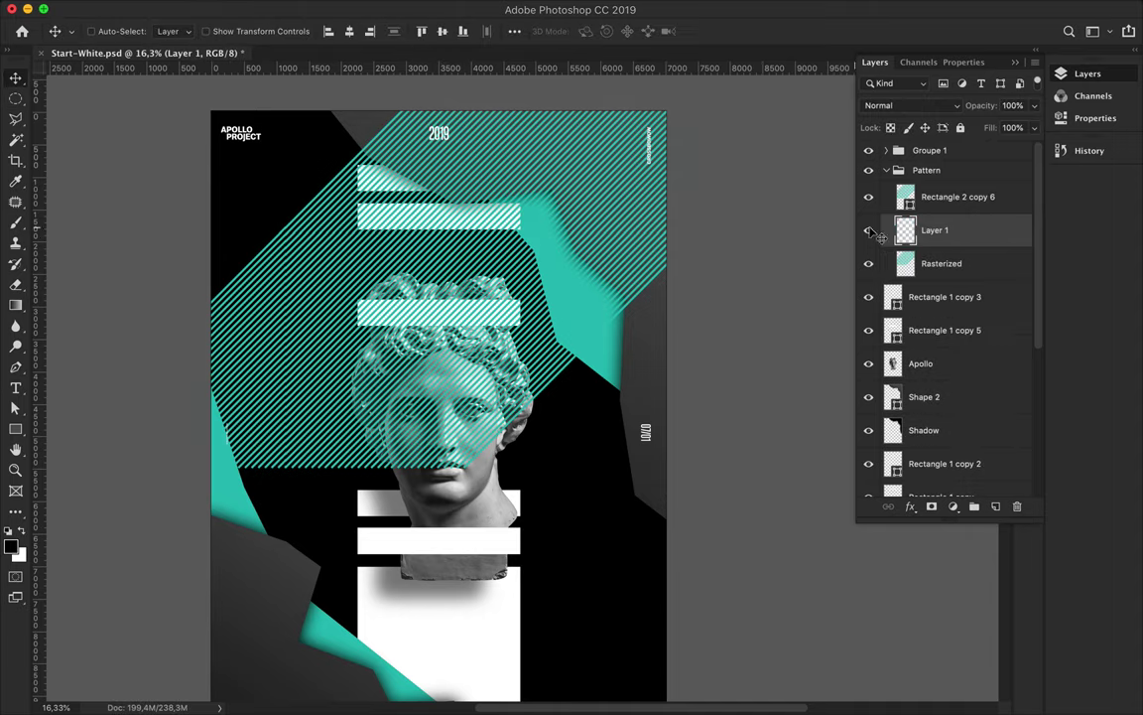
Hide the full patterns, move the striped circle up under Shadow, and place a copy by the bust's base
{"action": "left_click", "coordinate": [869, 264]}
{"action": "left_click", "coordinate": [868, 196]}
{"action": "left_click_drag", "start_coordinate": [444, 203], "coordinate": [368, 188]}
{"action": "left_click_drag", "start_coordinate": [998, 235], "coordinate": [958, 447]}
{"action": "mouse_move", "coordinate": [312, 147]}
{"action": "left_mouse_down"}
{"action": "mouse_move", "coordinate": [354, 172]}
{"action": "mouse_move", "coordinate": [580, 536]}
{"action": "left_mouse_up"}
Show the stripe pattern again and copy a polygon-lasso selection of stripes to a new layer
{"action": "scroll", "coordinate": [919, 248], "scroll_direction": "up", "scroll_amount": 3}
{"action": "left_click", "coordinate": [869, 230]}
{"action": "key", "text": "l"}
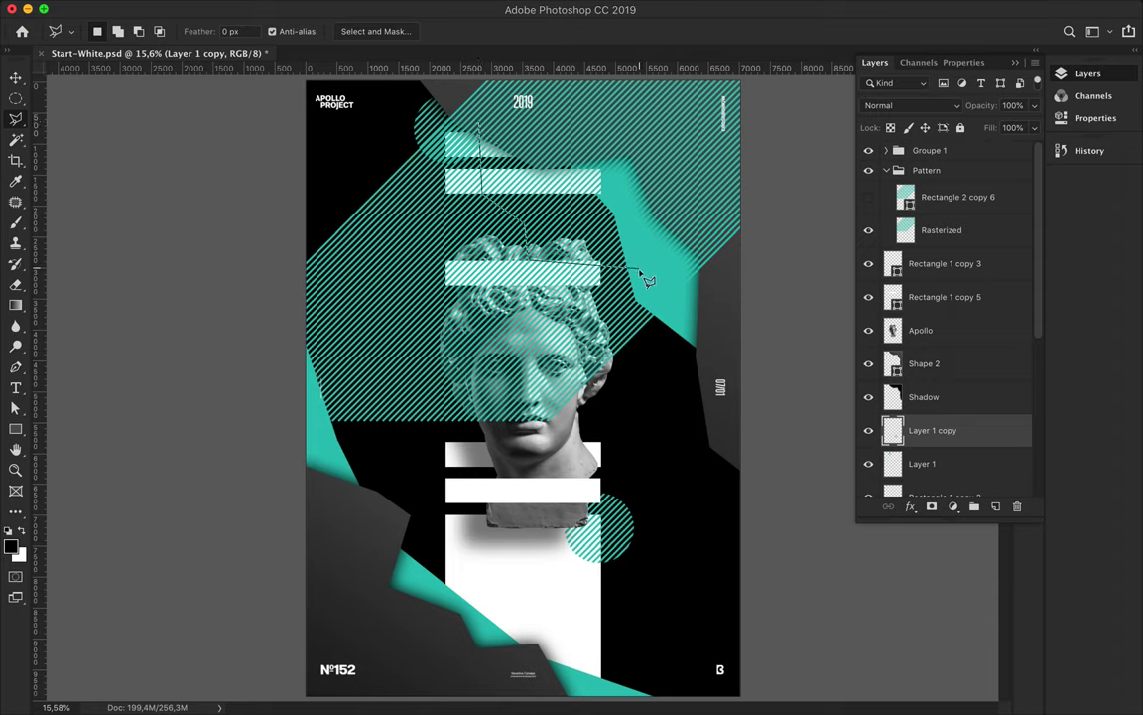
{"action": "key", "text": "ctrl+j"}
{"action": "key", "text": "Return"}
{"action": "left_click", "coordinate": [941, 230]}
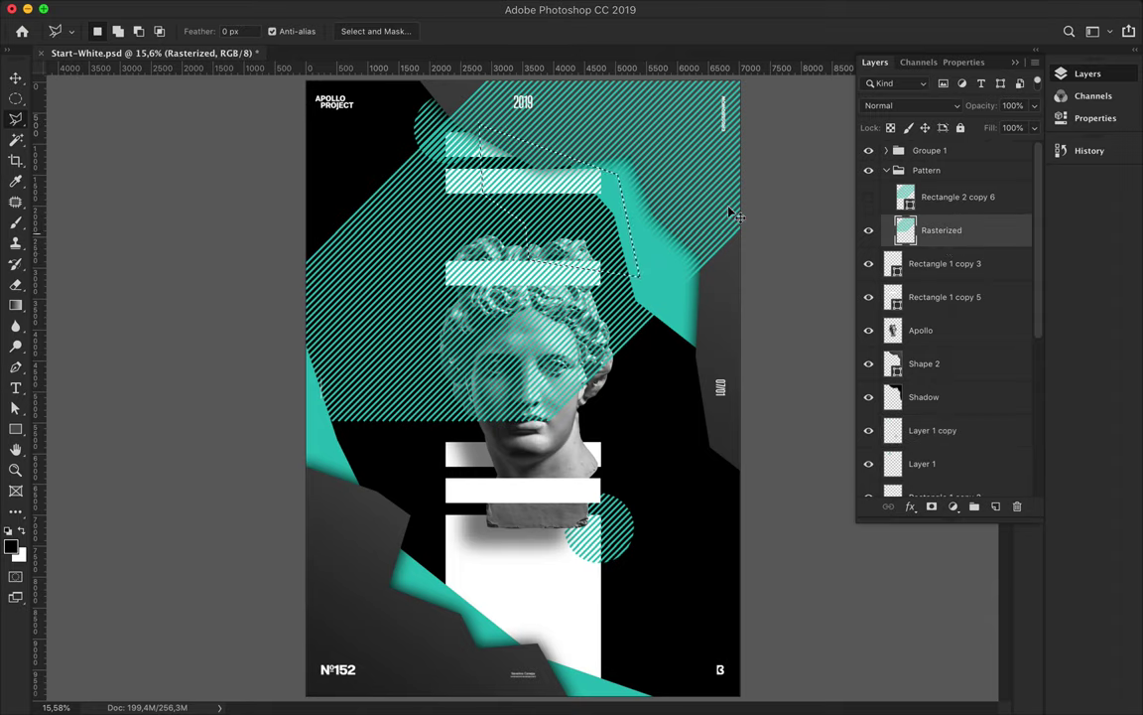
Copy the lassoed stripe area to Layer 2 and position it over the upper-right teal shard
{"action": "key", "text": "ctrl+j"}
{"action": "left_click", "coordinate": [868, 256]}
{"action": "mouse_move", "coordinate": [933, 230]}
{"action": "left_mouse_down"}
{"action": "mouse_move", "coordinate": [953, 345]}
{"action": "mouse_move", "coordinate": [923, 342]}
{"action": "left_mouse_up"}
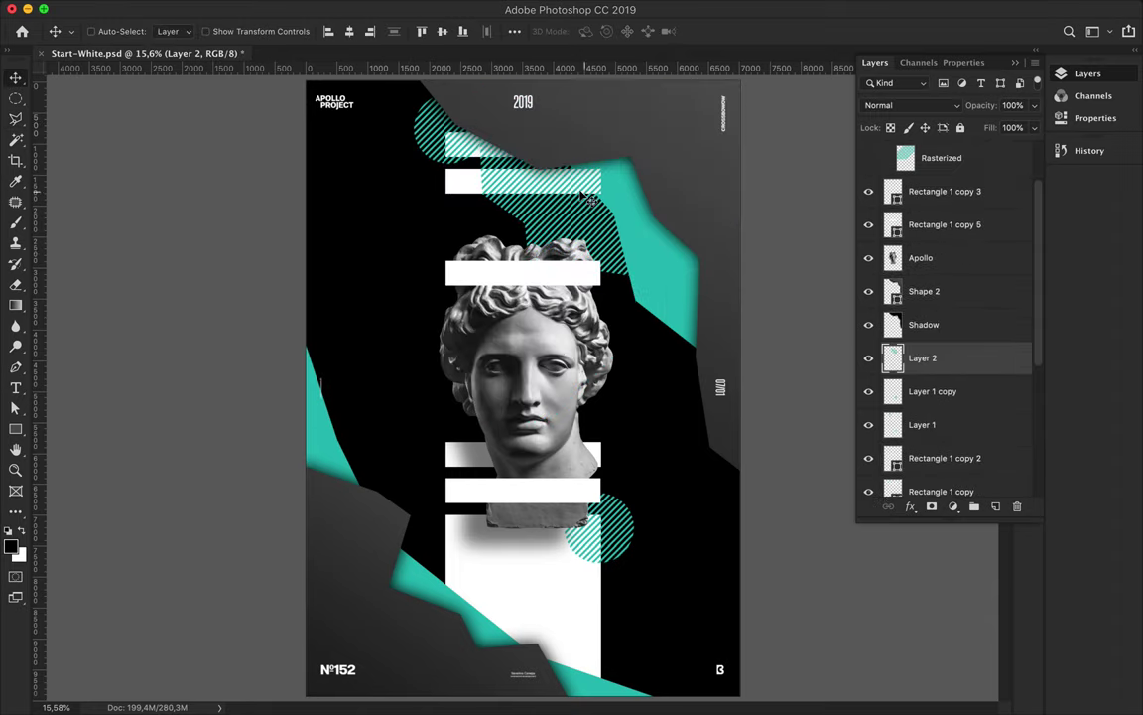
{"action": "left_click_drag", "start_coordinate": [478, 195], "coordinate": [618, 231]}
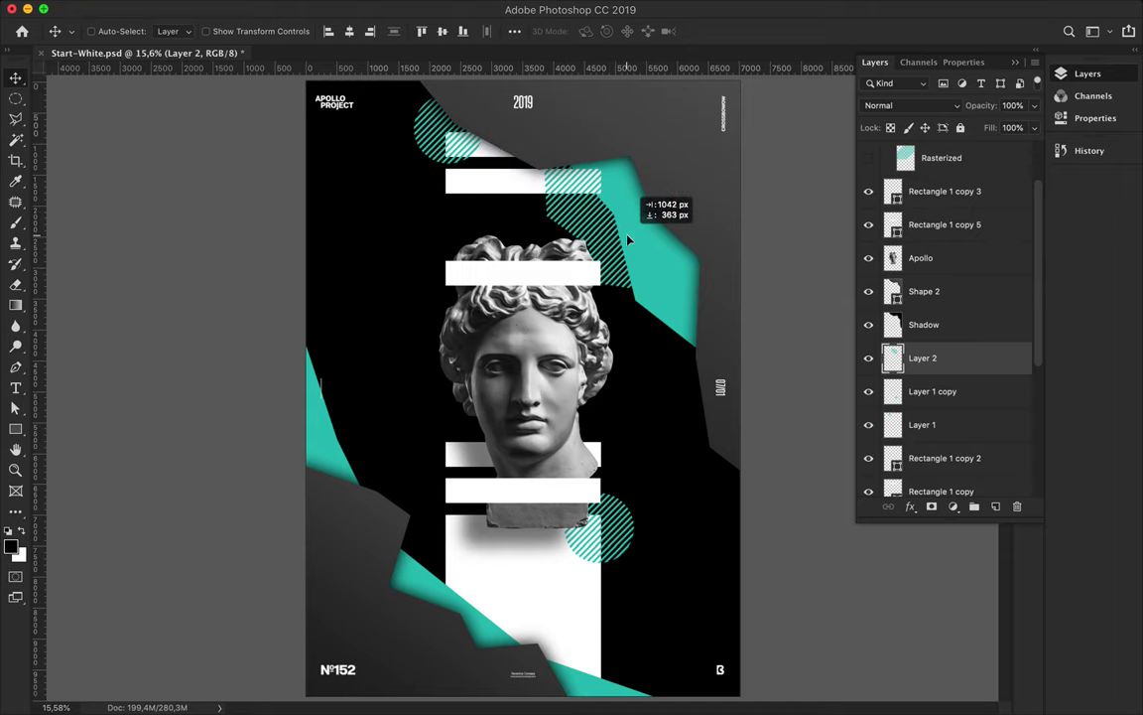
{"action": "mouse_move", "coordinate": [617, 230]}
{"action": "left_mouse_down"}
{"action": "mouse_move", "coordinate": [627, 243]}
{"action": "mouse_move", "coordinate": [613, 304]}
{"action": "left_mouse_up"}
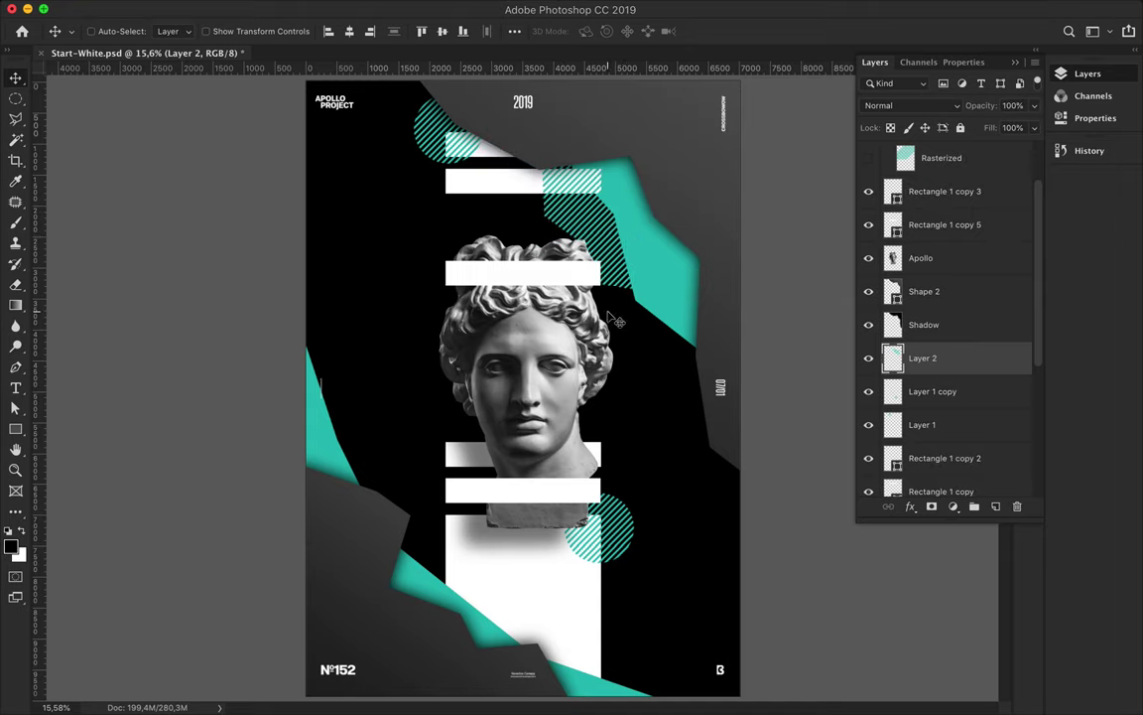
{"action": "left_click", "coordinate": [868, 158]}
Copy a small circle of stripes to Layer 3 and move it down near the bust
{"action": "key", "text": "m"}
{"action": "left_click_drag", "start_coordinate": [348, 266], "coordinate": [385, 302]}
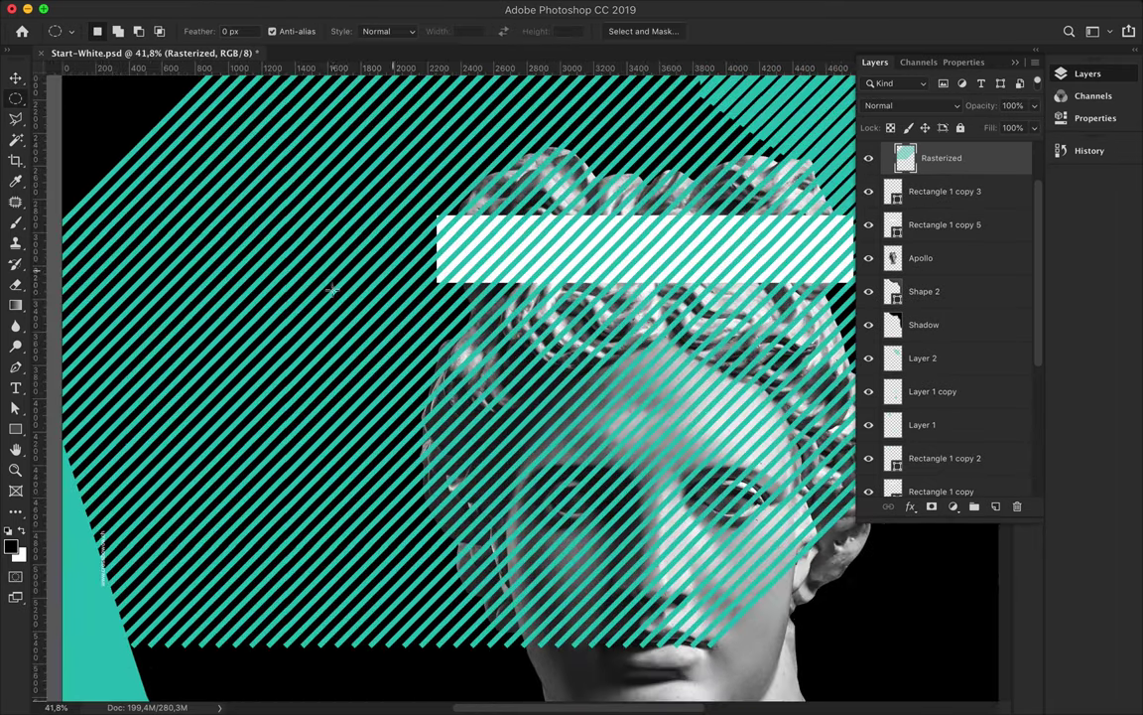
{"action": "key", "text": "ctrl+j"}
{"action": "key", "text": "v"}
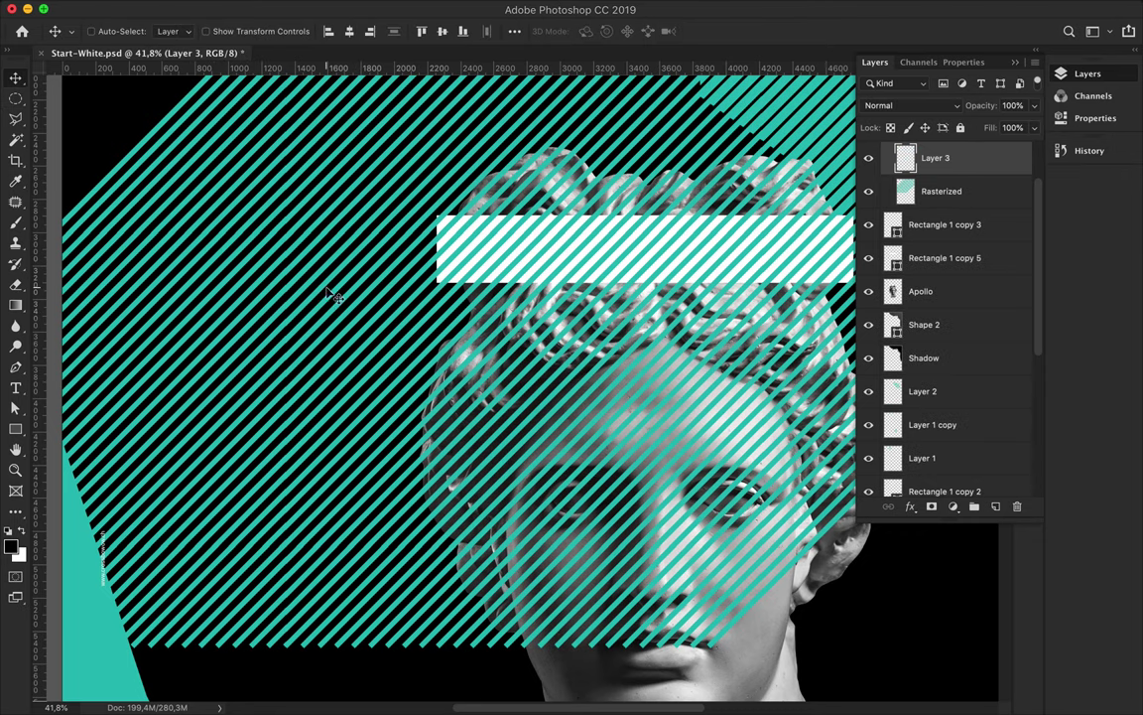
{"action": "left_click_drag", "start_coordinate": [333, 293], "coordinate": [421, 675]}
{"action": "key", "text": "alt+bracketleft"}
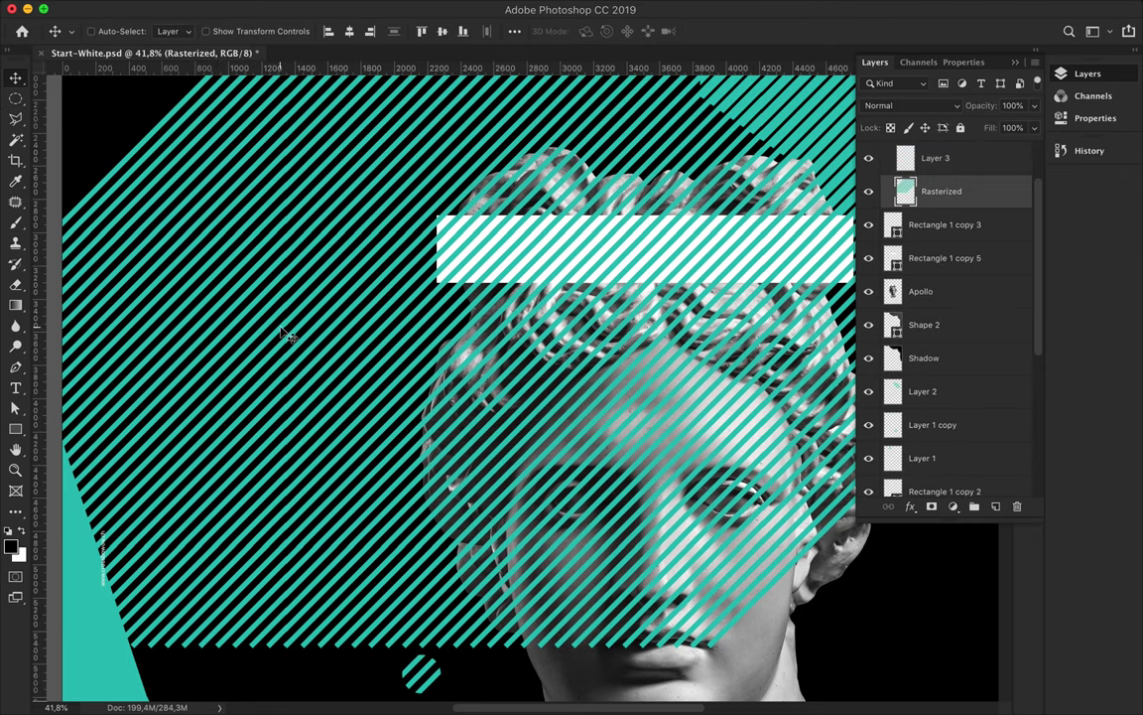
Copy a second small striped circle to Layer 4 and move it toward the top left
{"action": "key", "text": "m"}
{"action": "left_click_drag", "start_coordinate": [255, 298], "coordinate": [306, 350]}
{"action": "key", "text": "v"}
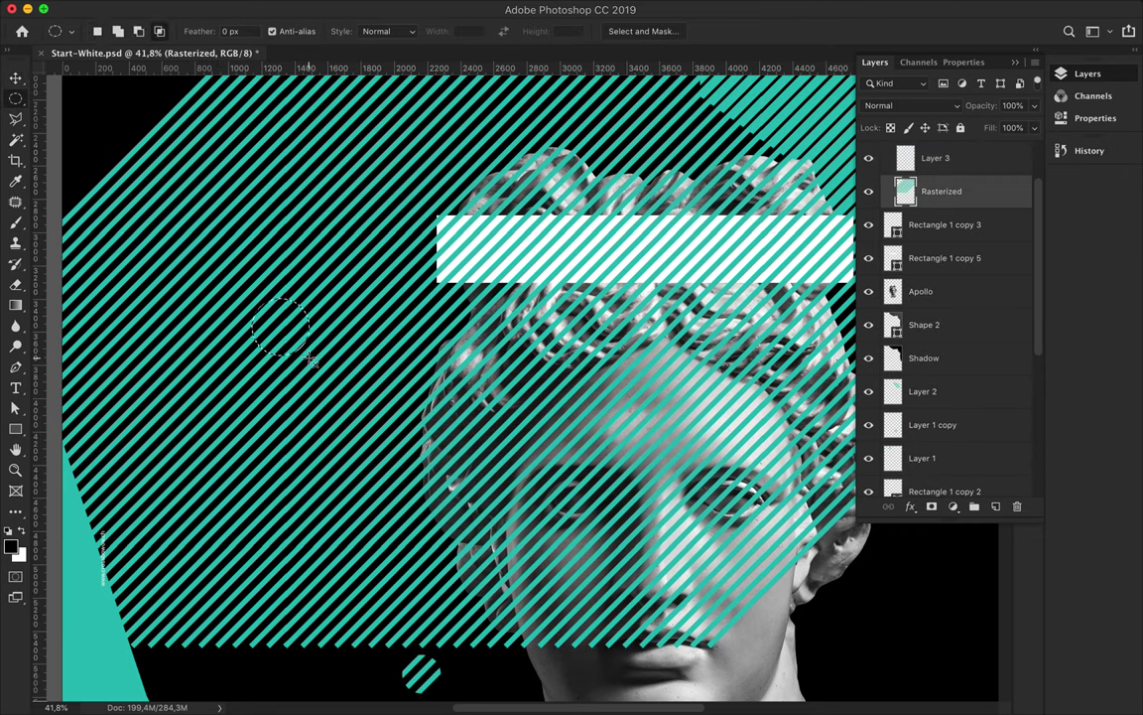
{"action": "key", "text": "ctrl+j"}
{"action": "key", "text": "ctrl+comma"}
{"action": "left_click_drag", "start_coordinate": [287, 318], "coordinate": [407, 134]}
{"action": "key", "text": "ctrl+0"}
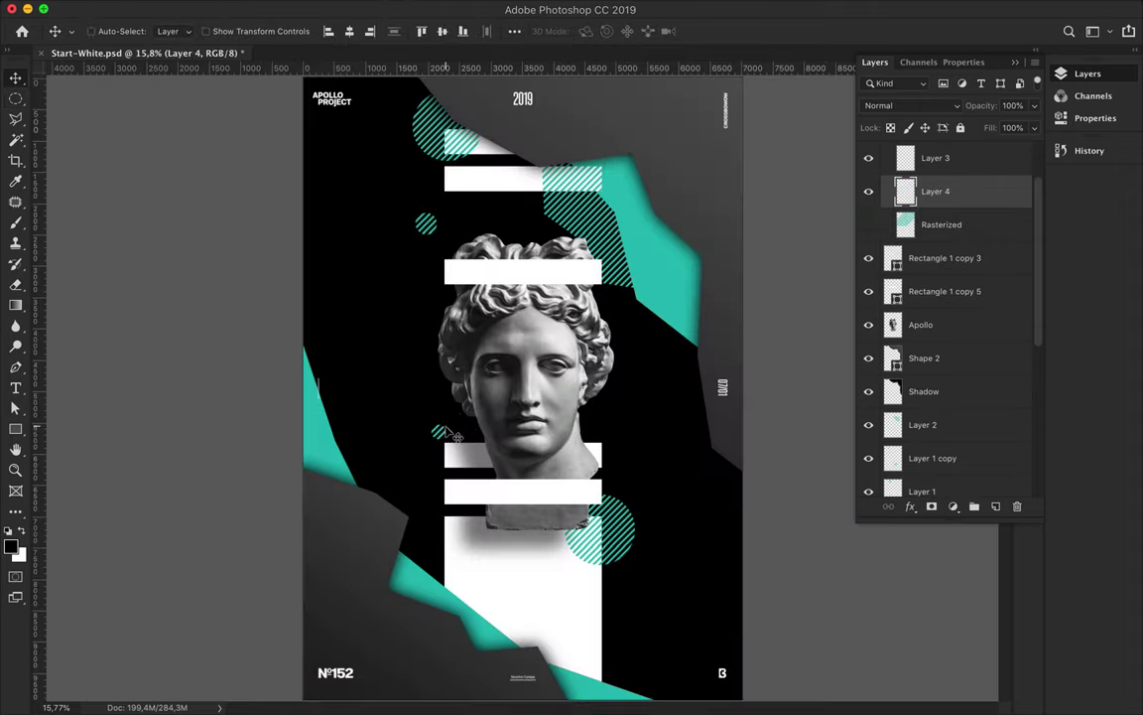
Place the small striped dot on the bust's eye and reselect the Rasterized stripe layer
{"action": "left_click_drag", "start_coordinate": [417, 444], "coordinate": [557, 367]}
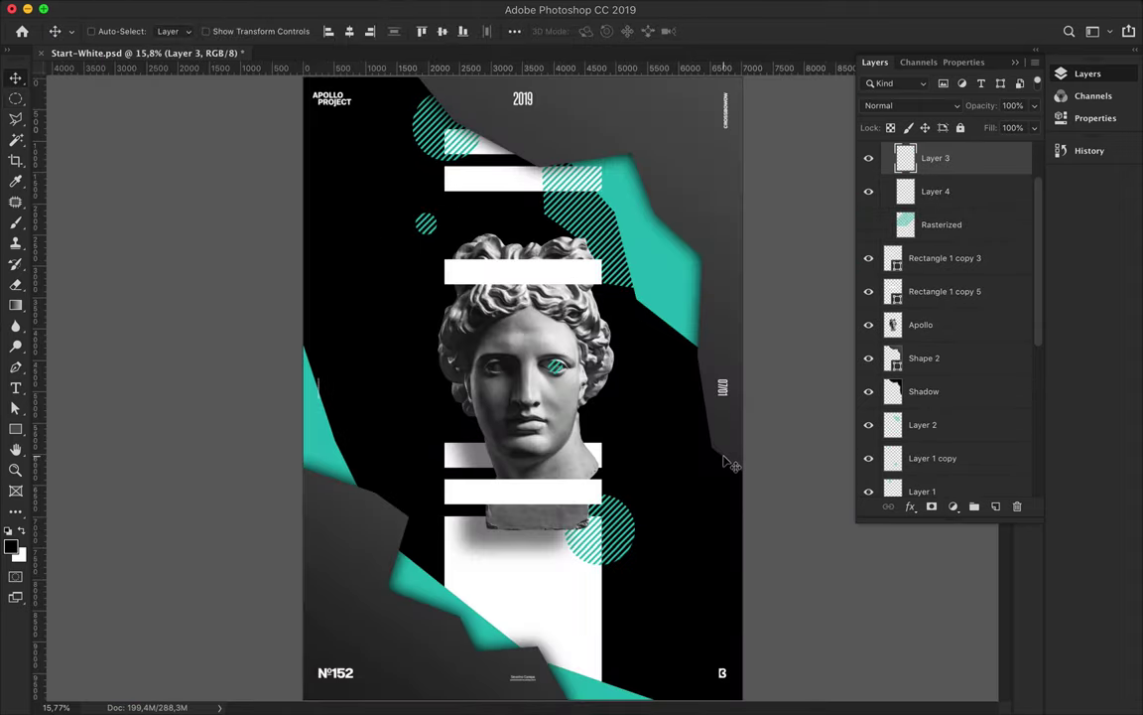
{"action": "left_click", "coordinate": [905, 225]}
{"action": "left_click", "coordinate": [870, 225]}
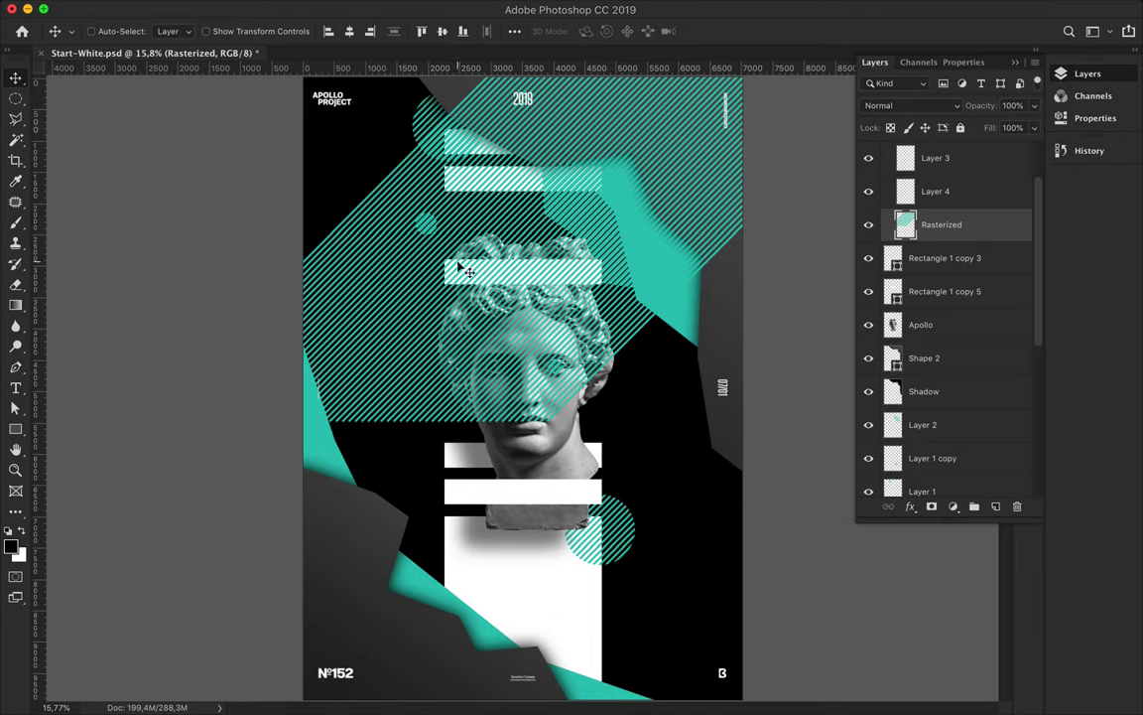
{"action": "key", "text": "l"}
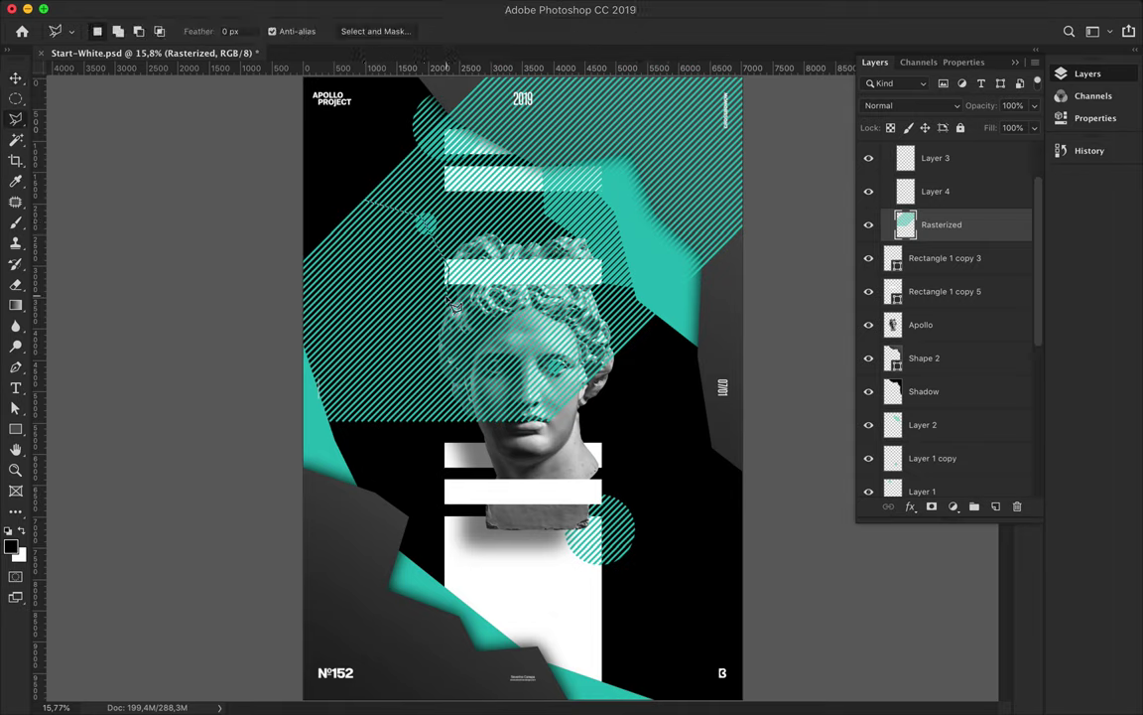
Polygonal-lasso a stripe patch, copy it to Layer 5 and move it down the poster
{"action": "left_click", "coordinate": [317, 371]}
{"action": "left_click", "coordinate": [260, 375]}
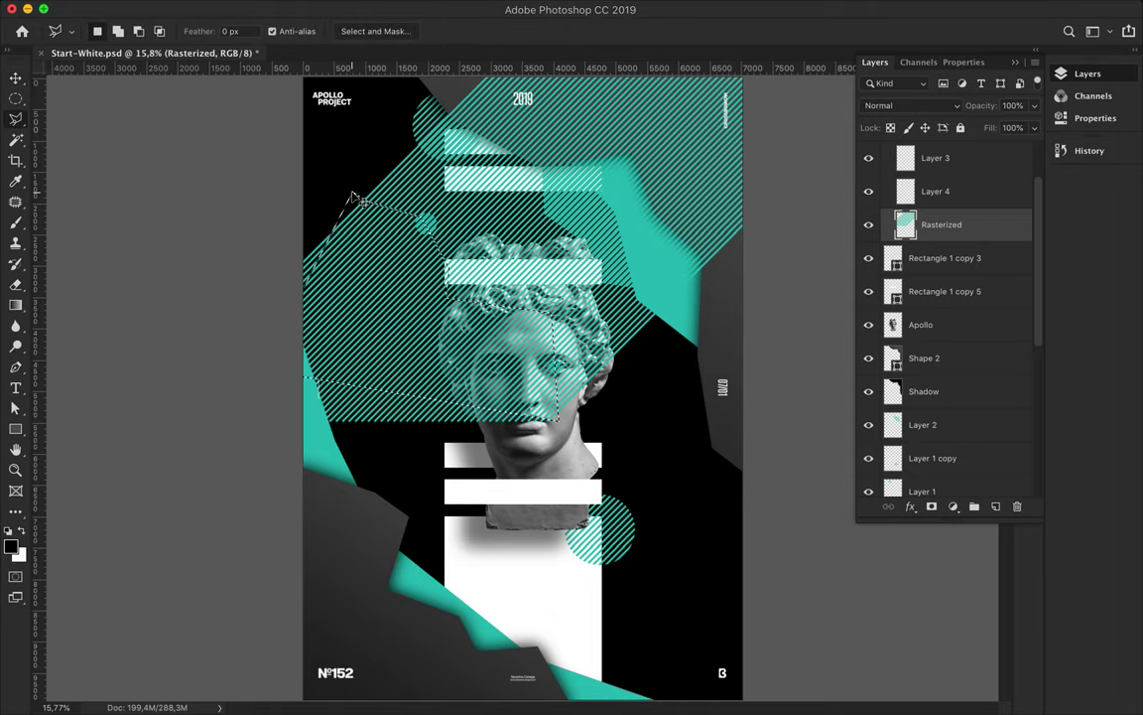
{"action": "left_click", "coordinate": [352, 196]}
{"action": "key", "text": "ctrl+j"}
{"action": "key", "text": "v"}
{"action": "left_click_drag", "start_coordinate": [933, 225], "coordinate": [933, 457]}
{"action": "mouse_move", "coordinate": [374, 286]}
{"action": "left_mouse_down"}
{"action": "mouse_move", "coordinate": [526, 486]}
{"action": "mouse_move", "coordinate": [573, 594]}
{"action": "mouse_move", "coordinate": [518, 620]}
{"action": "left_mouse_up"}
Stack the stripe patch below Rectangle 1 copy 4 and shift it to the lower right
{"action": "scroll", "coordinate": [970, 334], "scroll_direction": "down", "scroll_amount": 5}
{"action": "scroll", "coordinate": [923, 298], "scroll_direction": "up", "scroll_amount": 2}
{"action": "left_click_drag", "start_coordinate": [923, 210], "coordinate": [923, 460]}
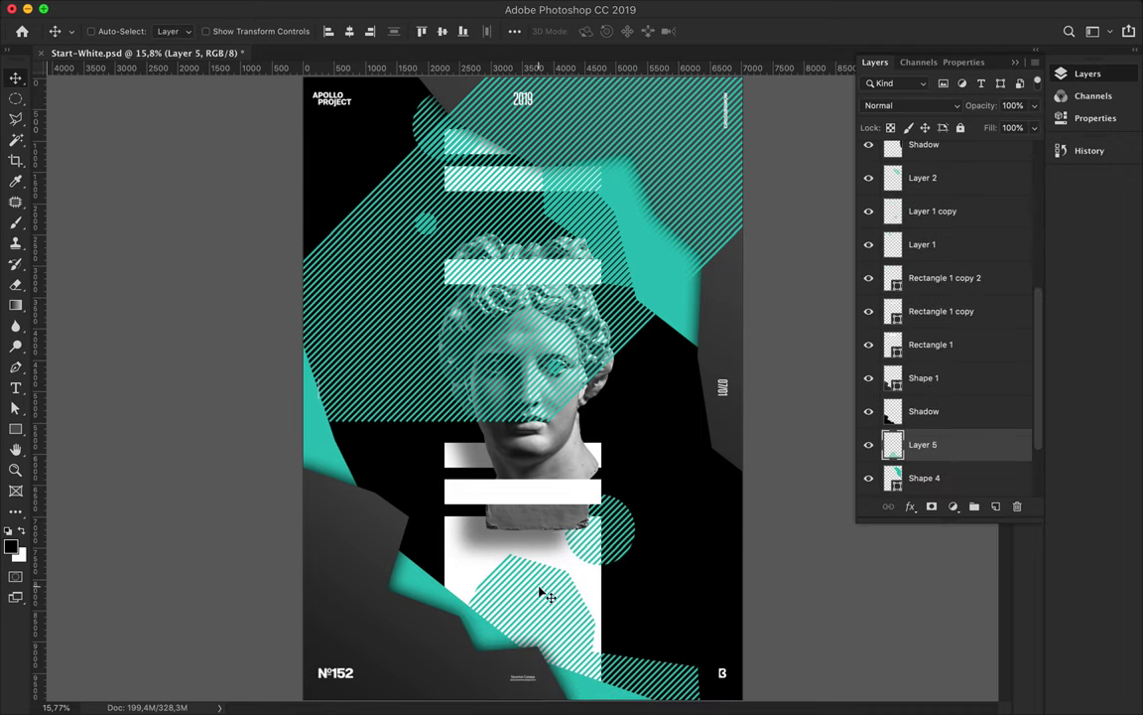
{"action": "left_click_drag", "start_coordinate": [544, 593], "coordinate": [603, 633]}
{"action": "scroll", "coordinate": [983, 442], "scroll_direction": "down", "scroll_amount": 3}
{"action": "left_click_drag", "start_coordinate": [923, 346], "coordinate": [923, 463]}
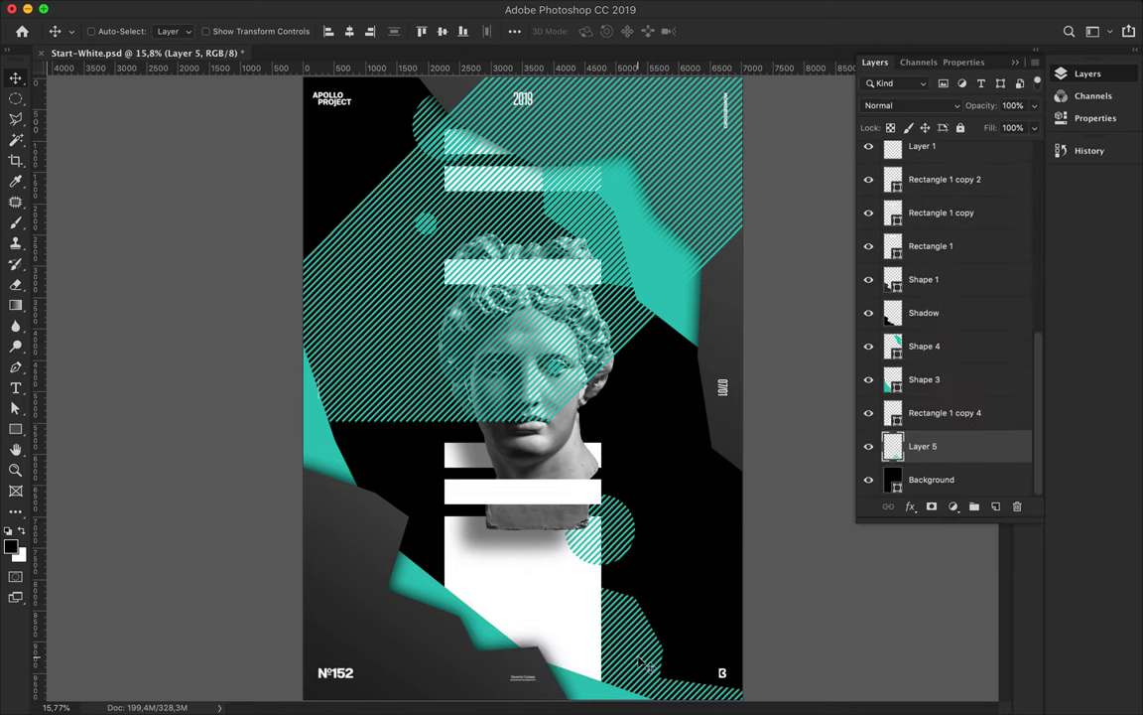
Alt-drag a copy of the patch to the left edge and hide the Rasterized layer
{"action": "left_click_drag", "start_coordinate": [639, 663], "coordinate": [306, 452]}
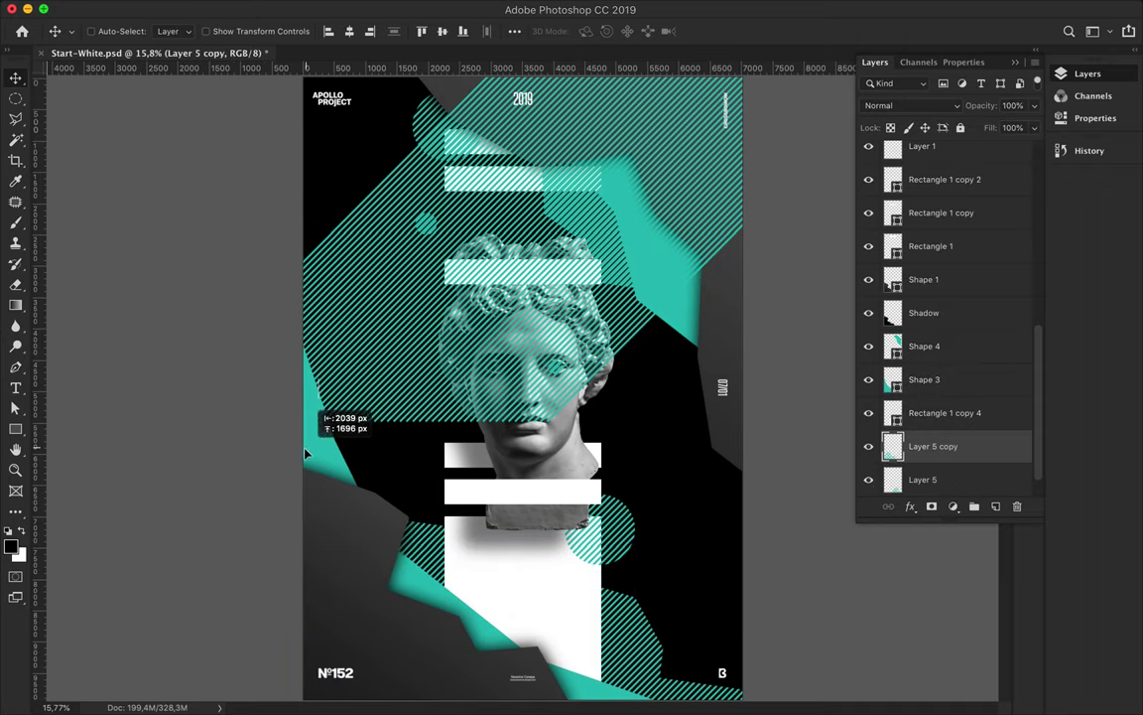
{"action": "left_click_drag", "start_coordinate": [306, 453], "coordinate": [322, 474]}
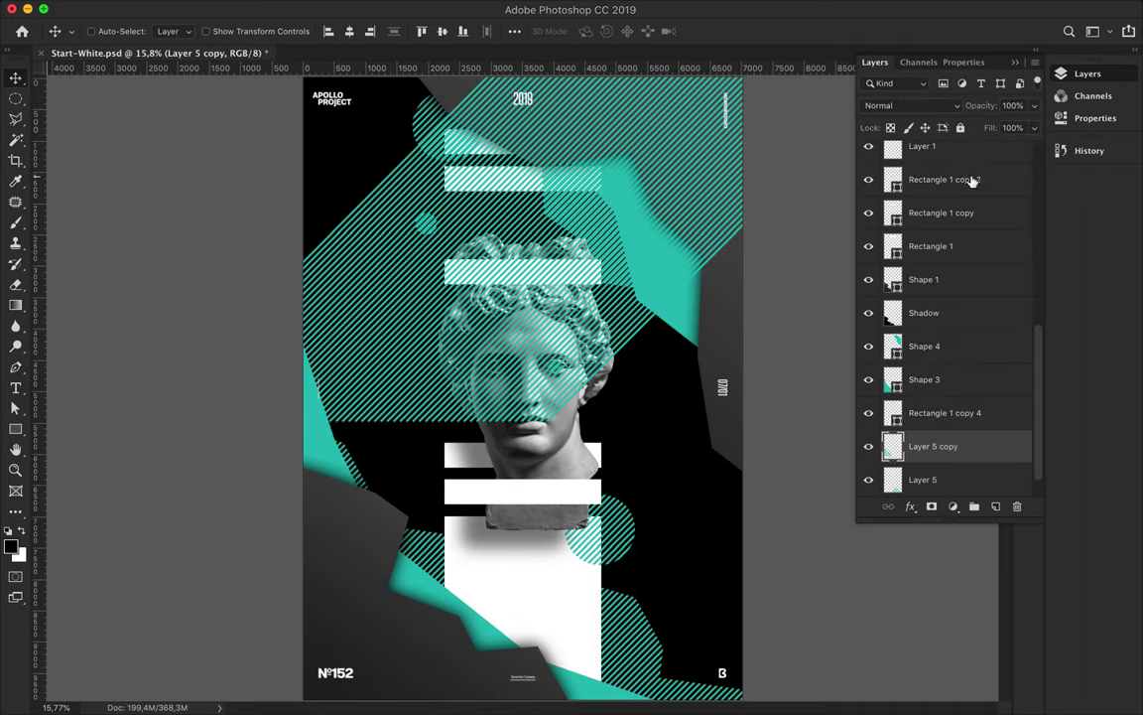
{"action": "left_click", "coordinate": [868, 297]}
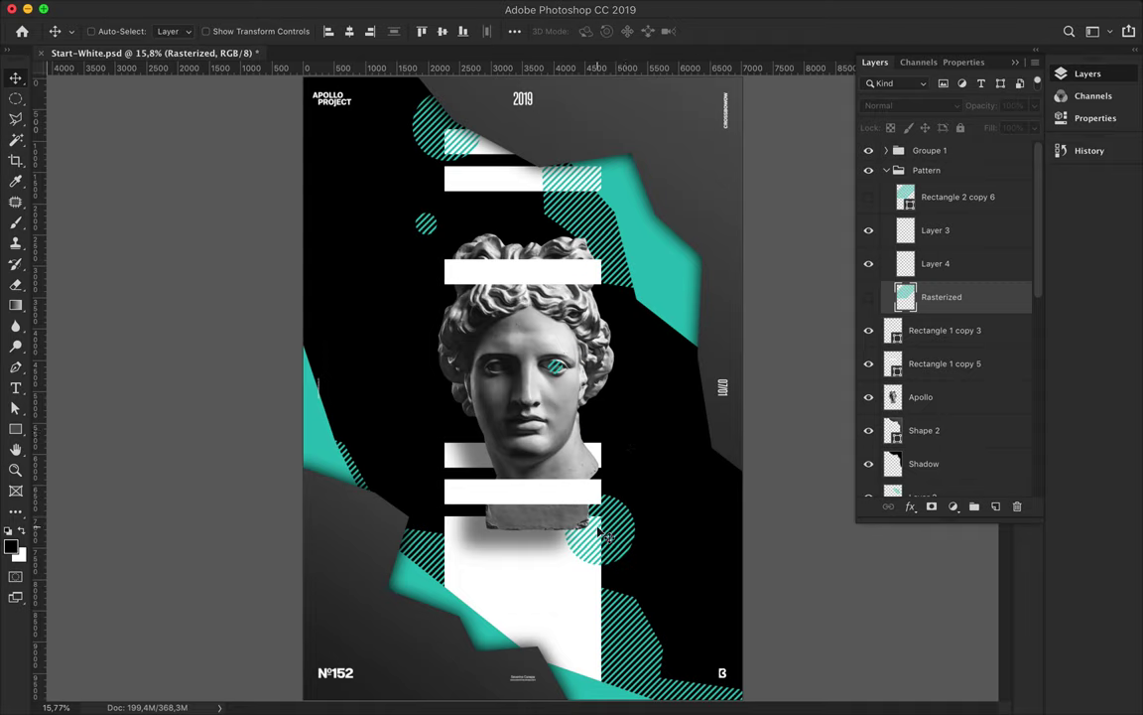
Pen-draw a small shard below the chin with a dark gradient fill
{"action": "key", "text": "p"}
{"action": "left_click", "coordinate": [521, 562]}
{"action": "left_click", "coordinate": [554, 599]}
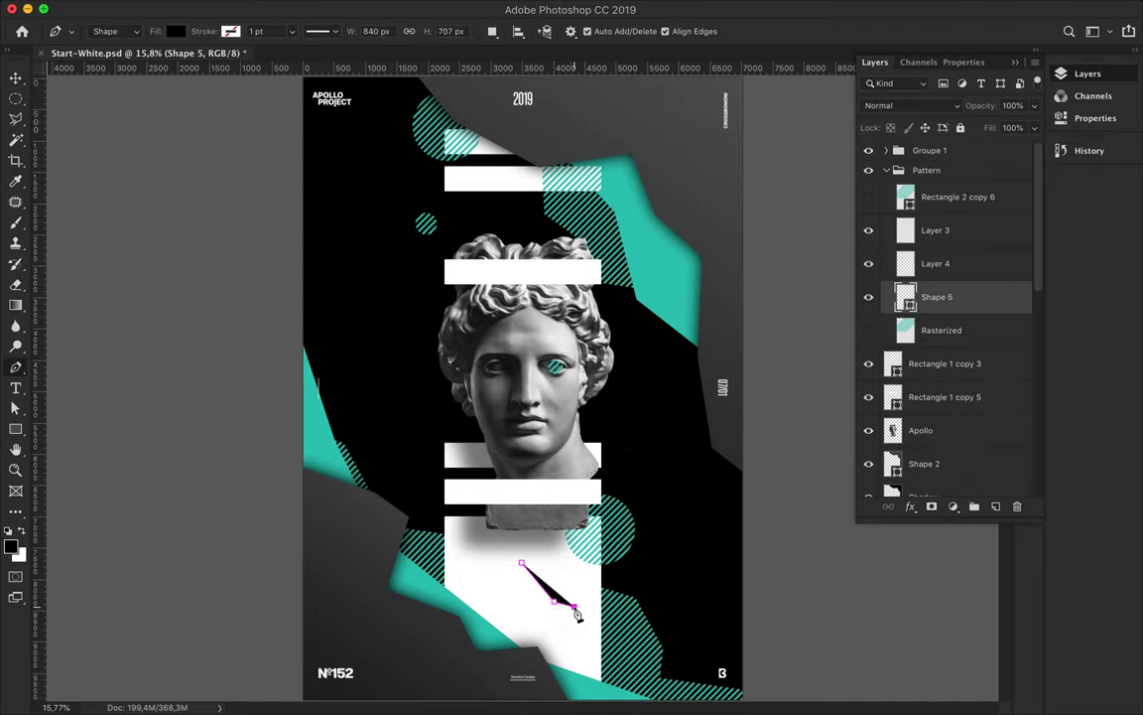
{"action": "left_click", "coordinate": [176, 31]}
{"action": "left_click", "coordinate": [150, 119]}
{"action": "key", "text": "v"}
{"action": "key", "text": "a"}
{"action": "left_click", "coordinate": [235, 31]}
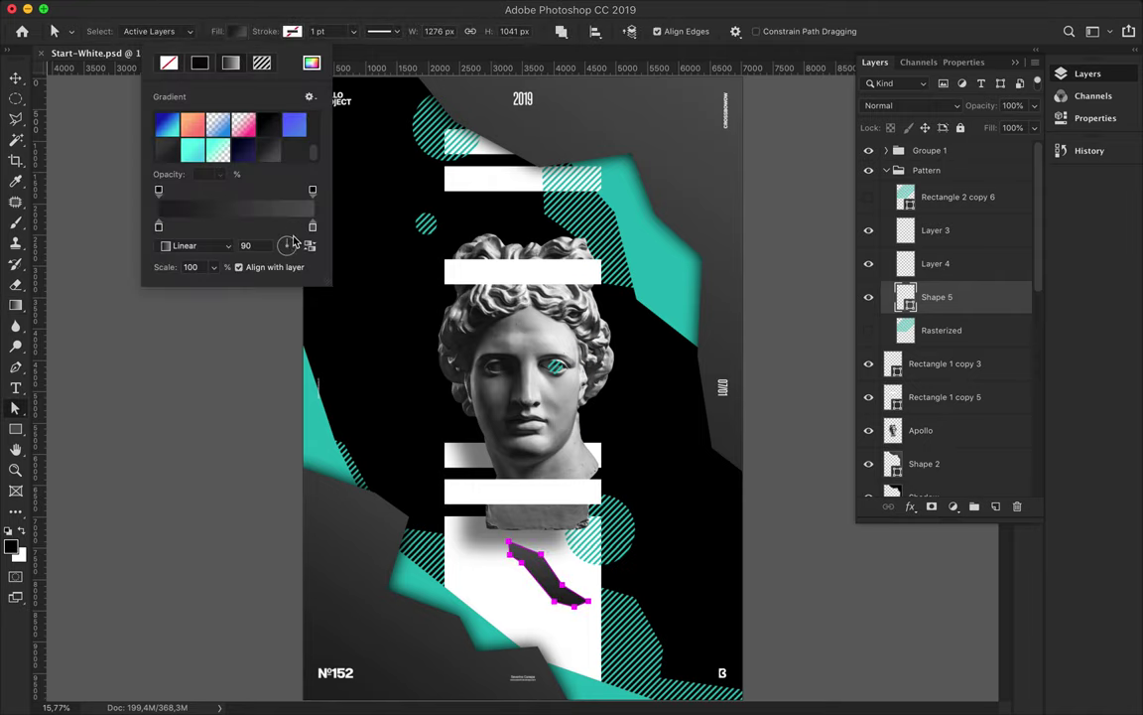
Add a Shadow layer beneath the shard and paint inside the shard's outline
{"action": "key", "text": "ctrl+j"}
{"action": "double_click", "coordinate": [933, 330]}
{"action": "type", "text": "Shadow"}
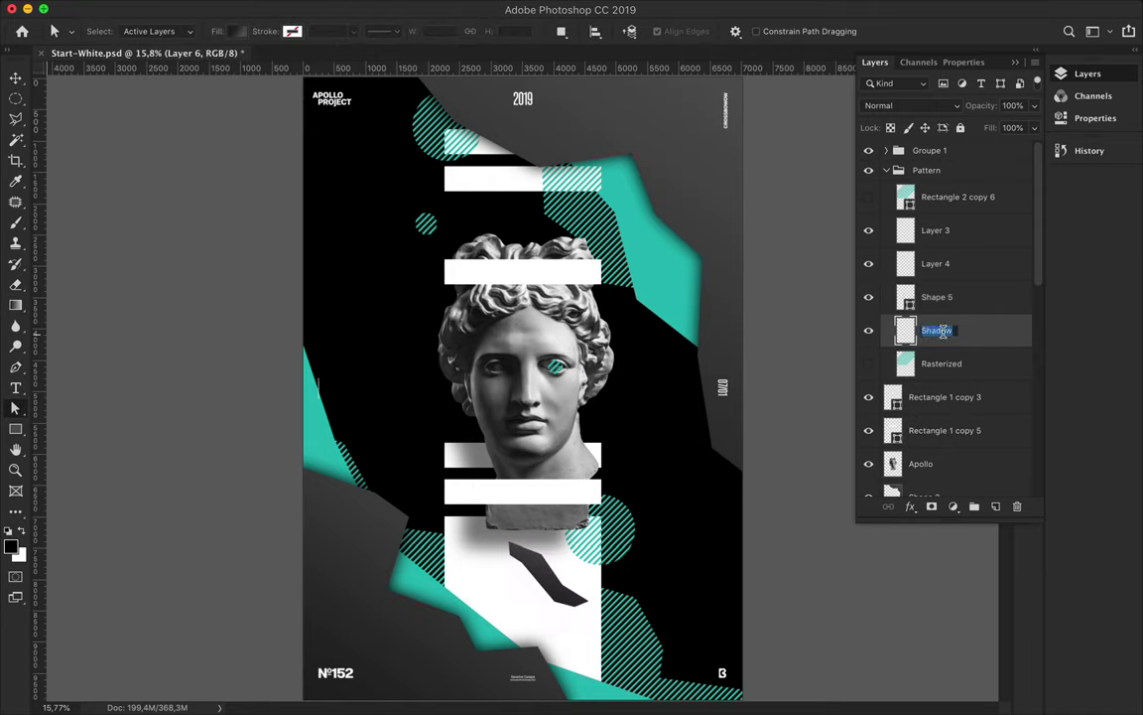
{"action": "left_click", "coordinate": [905, 296], "text": "ctrl"}
{"action": "key", "text": "b"}
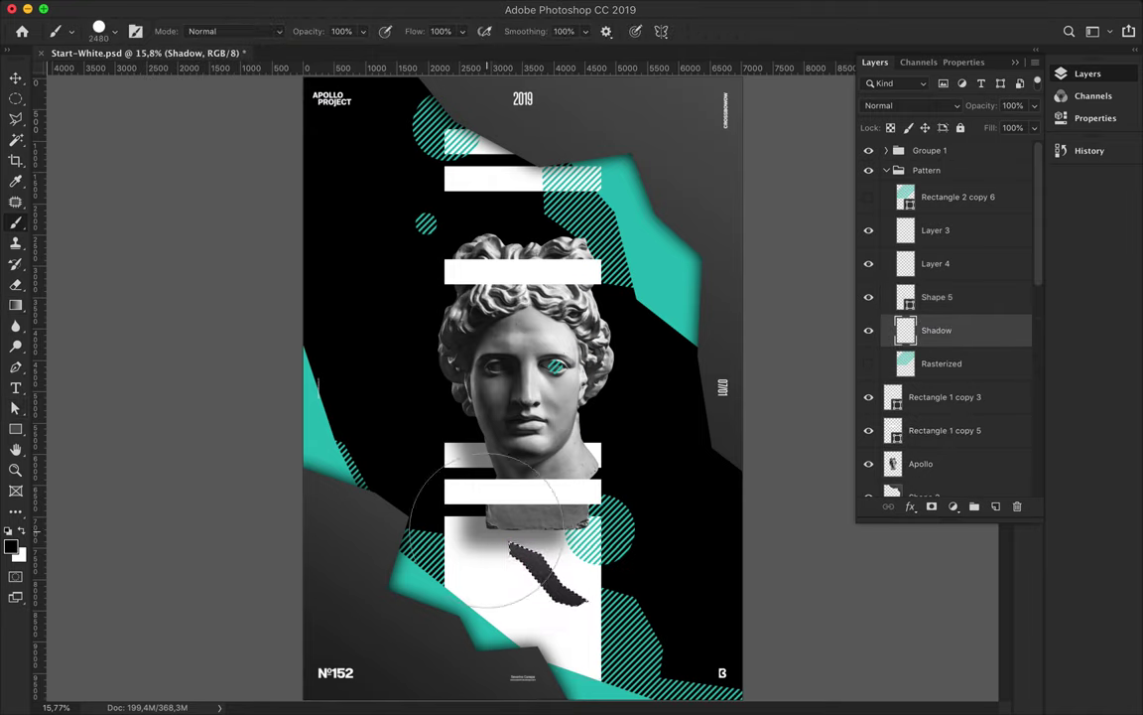
{"action": "key", "text": "m"}
Apply Gaussian Blur to soften the shard's shadow
{"action": "right_click", "coordinate": [955, 330]}
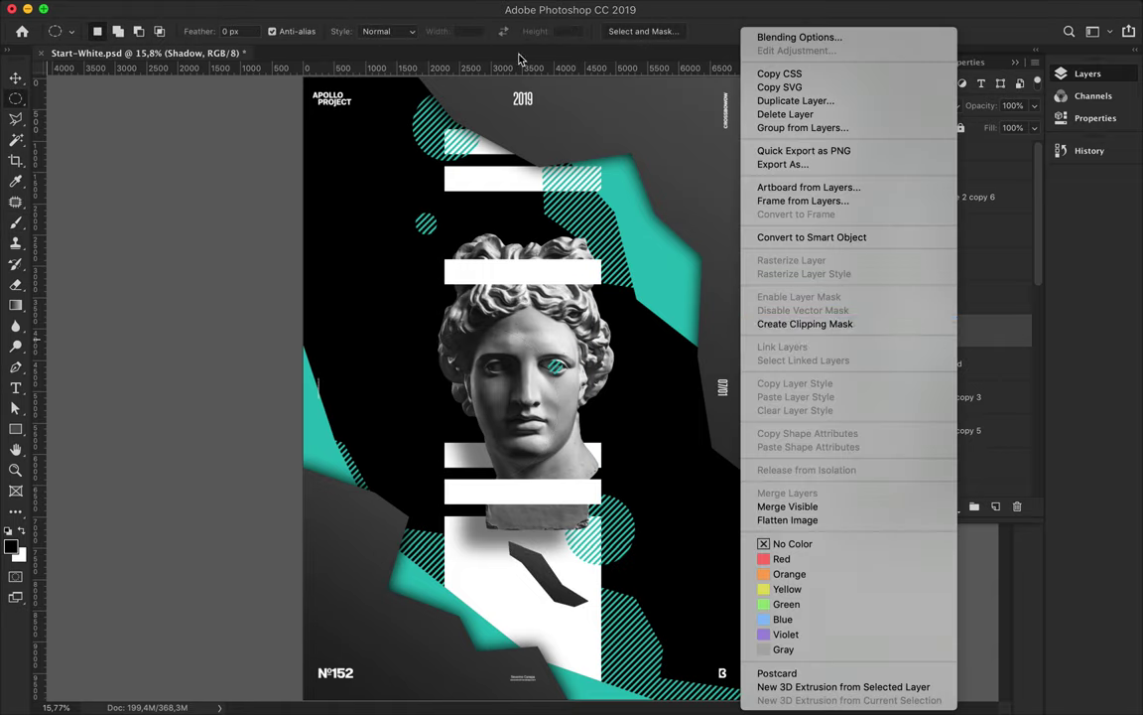
{"action": "left_click", "coordinate": [390, 9]}
{"action": "left_click", "coordinate": [407, 29]}
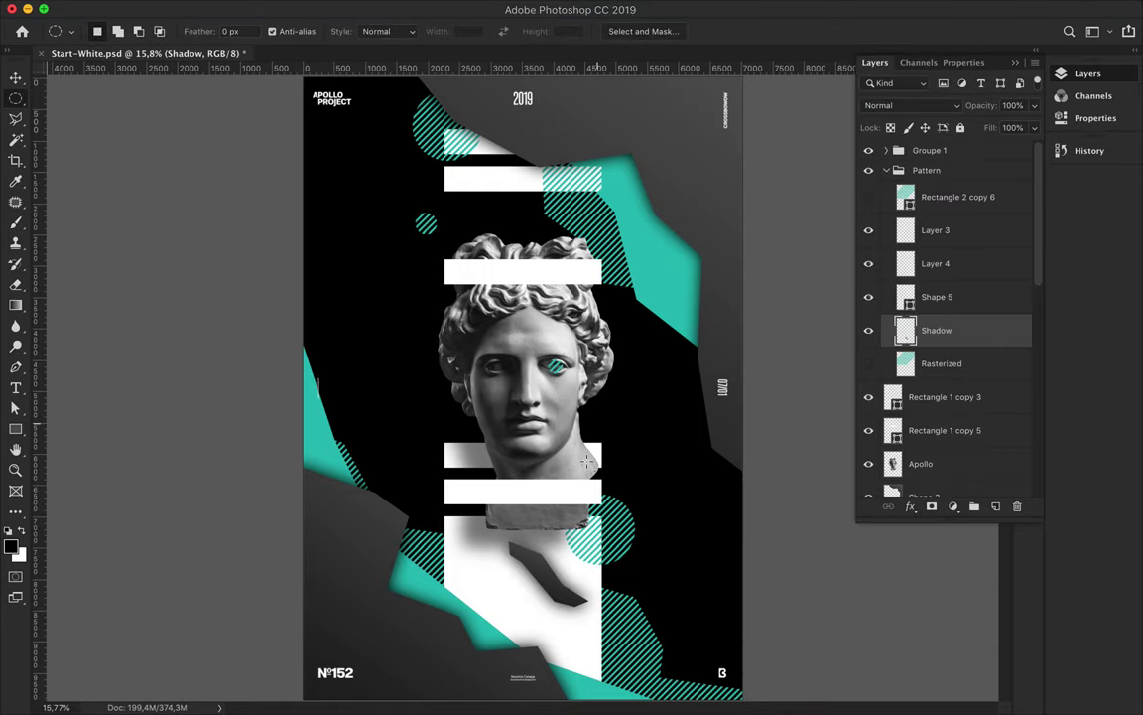
{"action": "key", "text": "p"}
{"action": "left_click", "coordinate": [367, 323]}
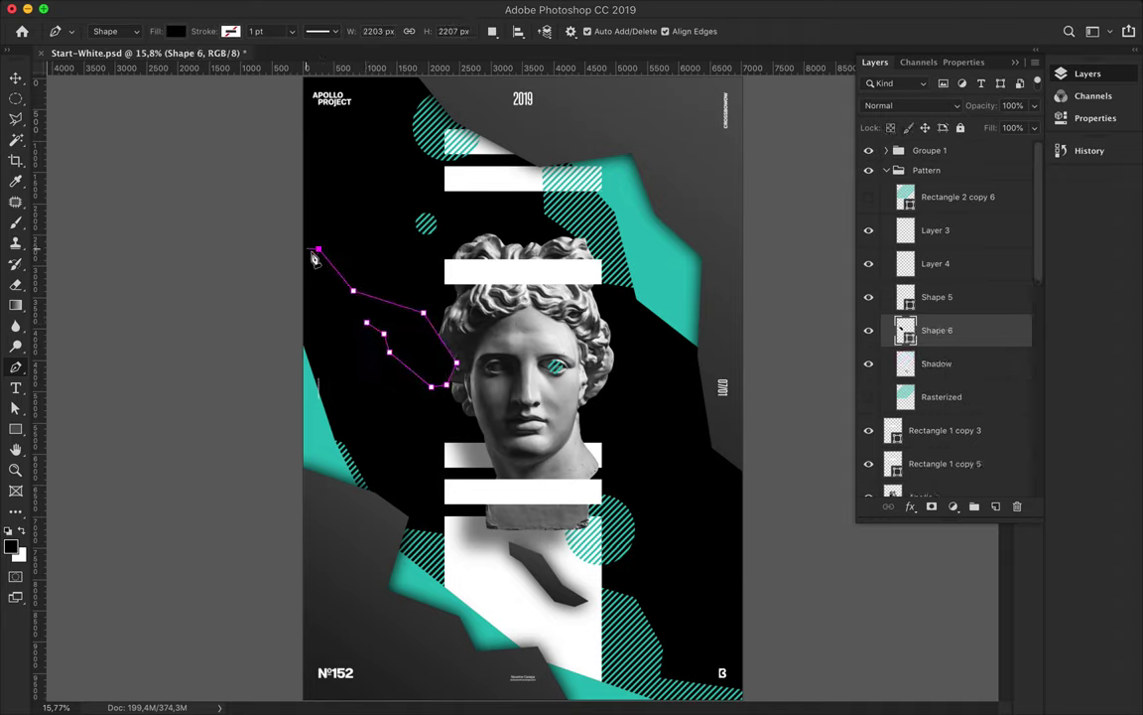
Give the upper-left shard, Shape 6, a grey gradient fill
{"action": "key", "text": "a"}
{"action": "left_click", "coordinate": [236, 30]}
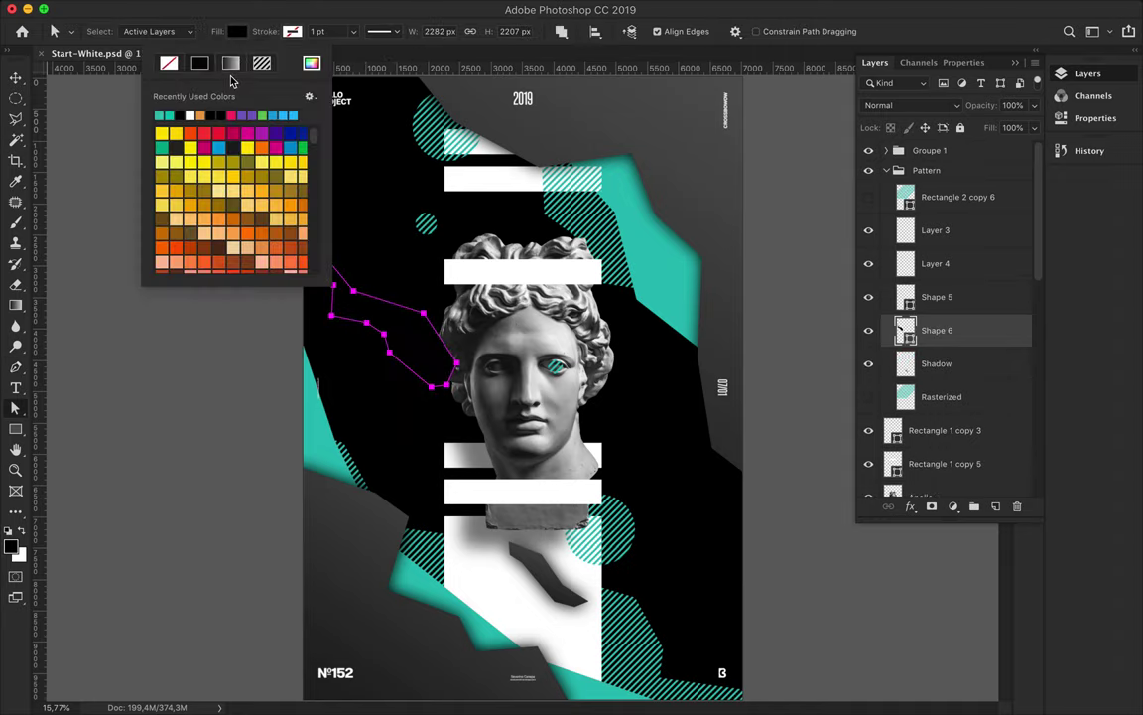
{"action": "left_click", "coordinate": [231, 63]}
{"action": "key", "text": "v"}
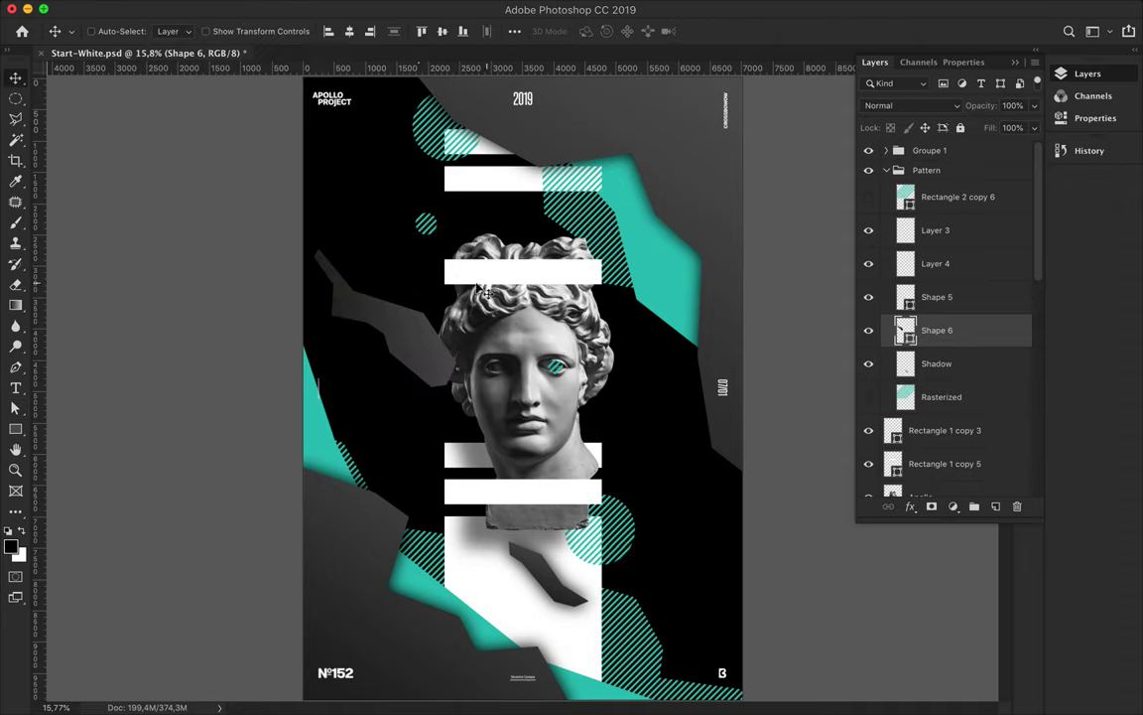
Create a Shadow layer beneath Shape 6 and paint it inside the shard's outline
{"action": "left_click", "coordinate": [951, 363]}
{"action": "left_click_drag", "start_coordinate": [951, 363], "coordinate": [950, 337]}
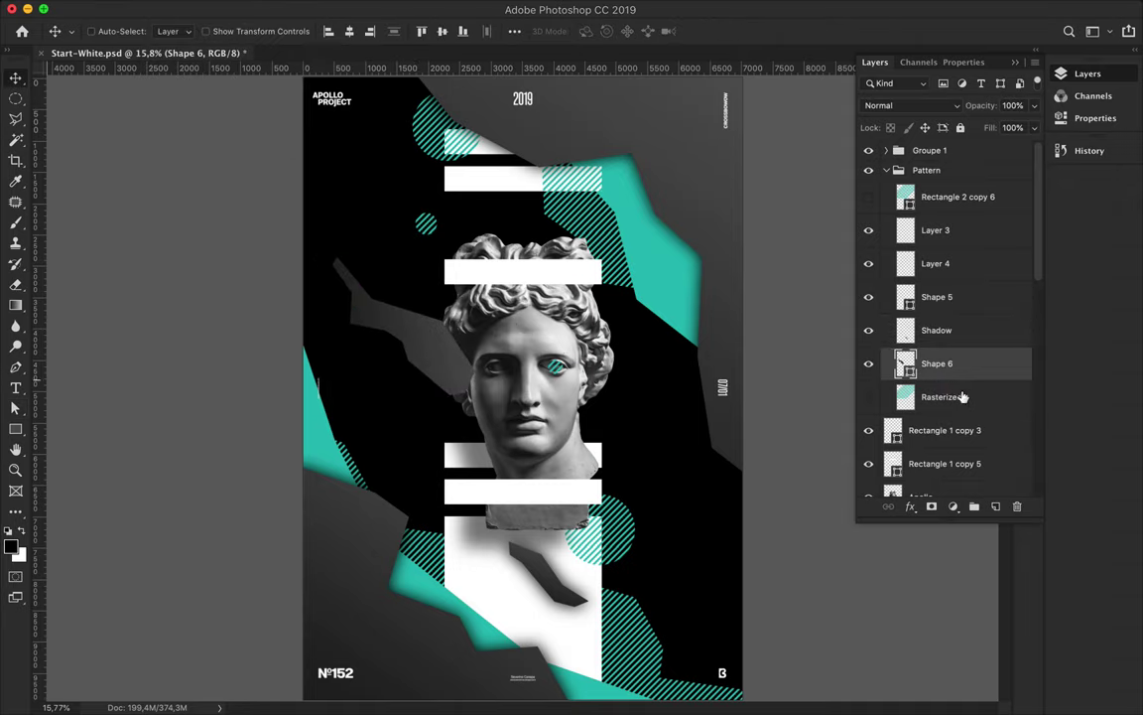
{"action": "key", "text": "ctrl+shift+alt+n"}
{"action": "double_click", "coordinate": [936, 396]}
{"action": "type", "text": "Shadow"}
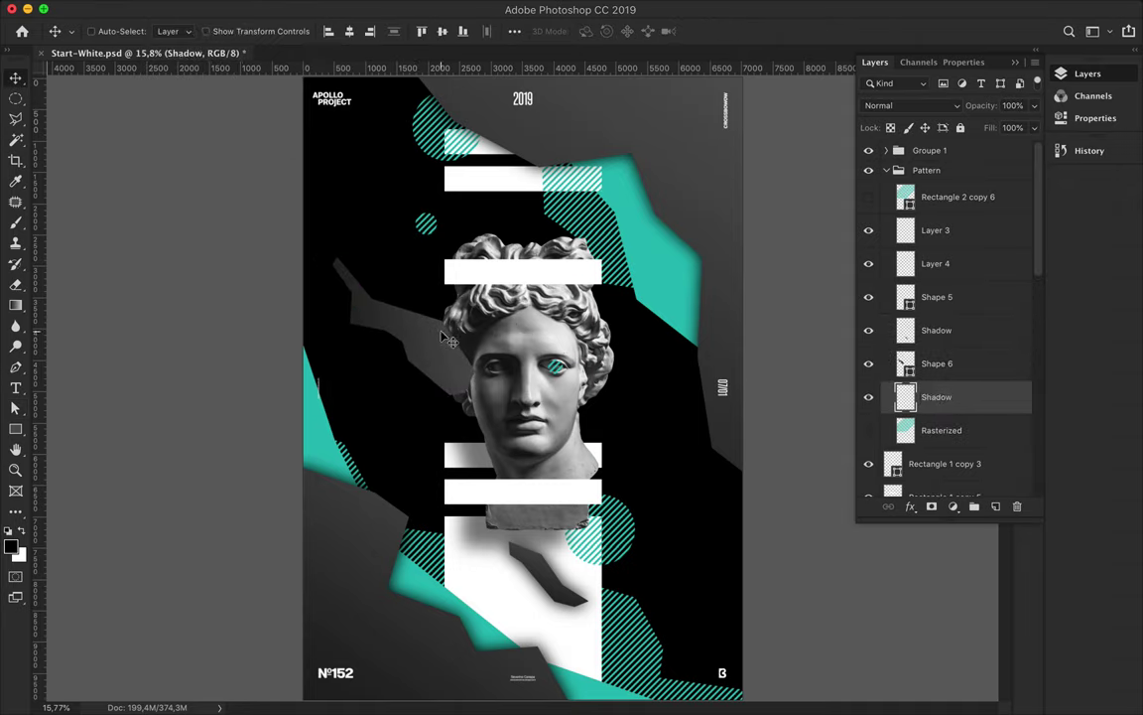
{"action": "key", "text": "b"}
{"action": "key", "text": "ctrl+d"}
Gaussian-blur the new shadow, then move Shape 6 and its shadow slightly lower
{"action": "key", "text": "v"}
{"action": "right_click", "coordinate": [970, 408]}
{"action": "left_click", "coordinate": [388, 8]}
{"action": "left_click", "coordinate": [426, 31]}
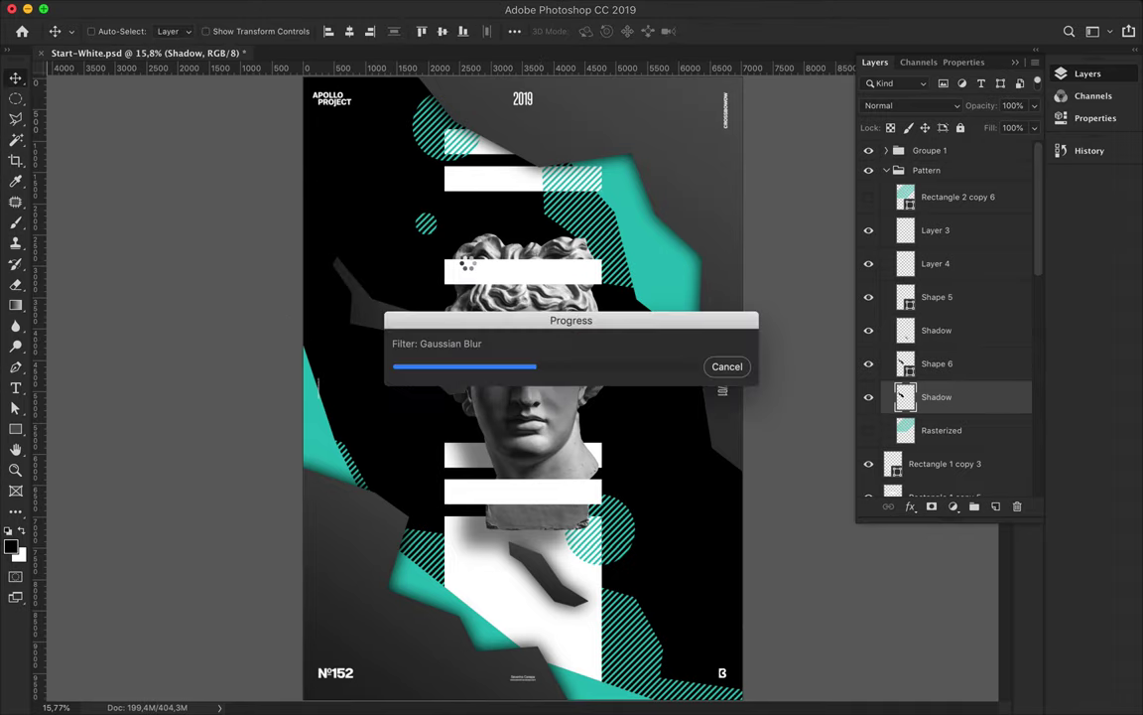
{"action": "left_click", "coordinate": [933, 364], "text": "shift"}
{"action": "left_click_drag", "start_coordinate": [383, 308], "coordinate": [396, 345]}
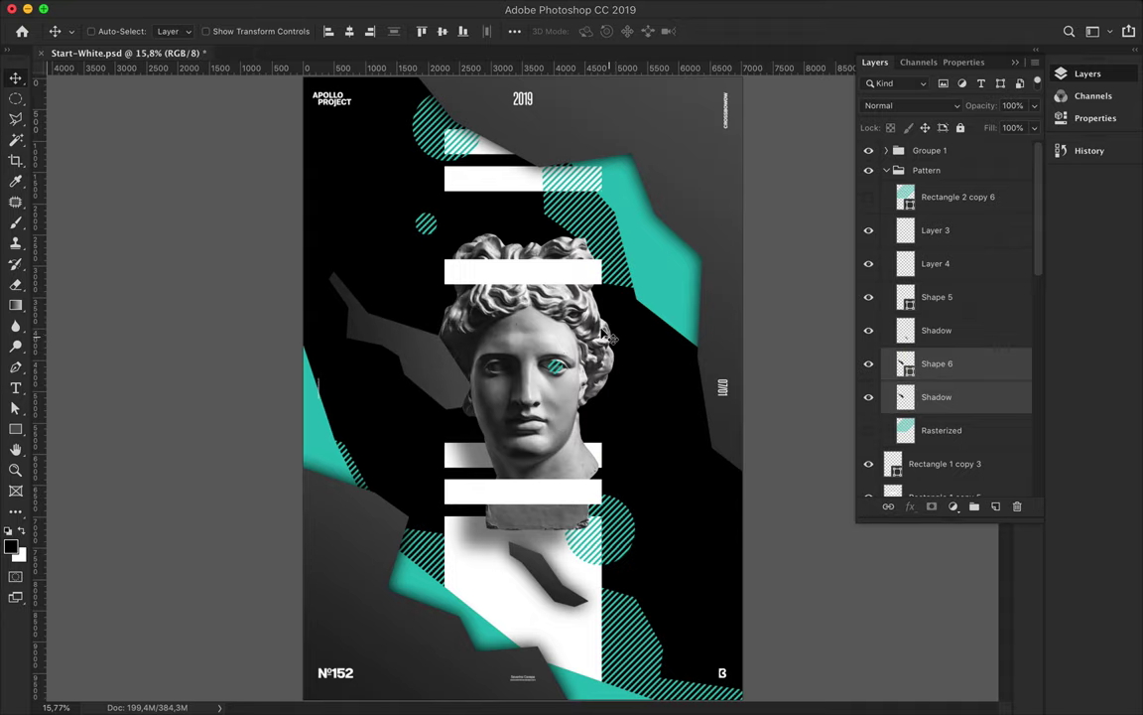
{"action": "left_click", "coordinate": [928, 364]}
Pen-draw Shape 7 across the top-right corner with a gradient fill, pulling one corner lower
{"action": "key", "text": "p"}
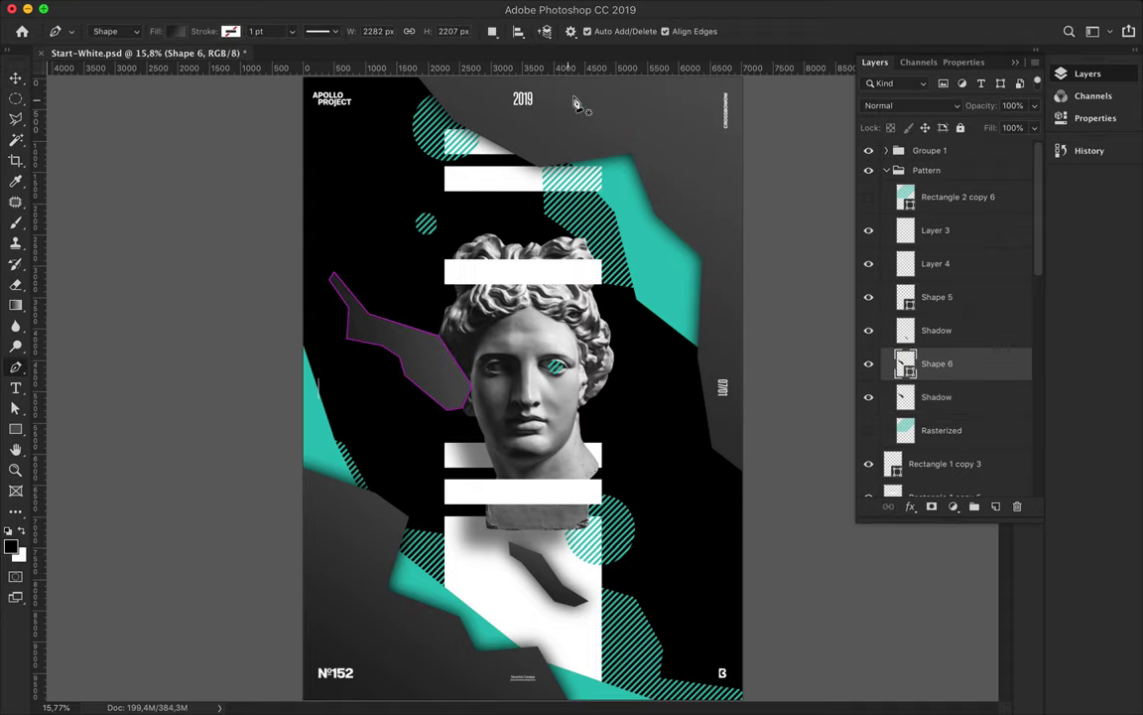
{"action": "scroll", "coordinate": [571, 107], "scroll_direction": "down", "scroll_amount": 1}
{"action": "left_click", "coordinate": [523, 90]}
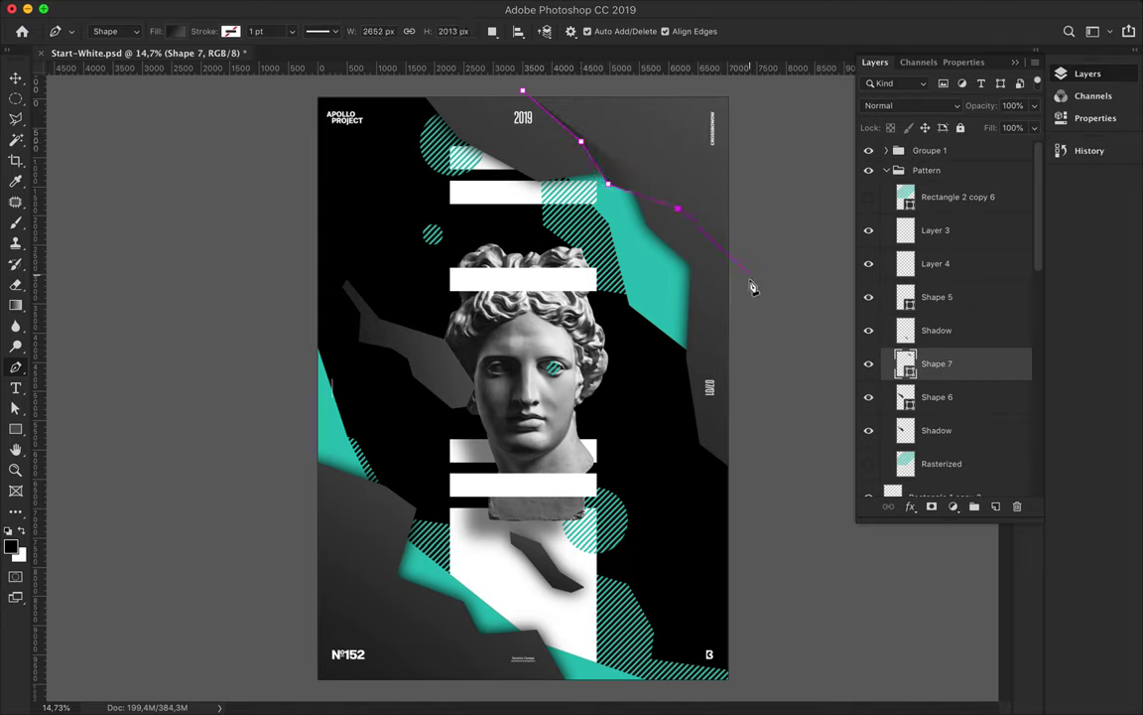
{"action": "left_click", "coordinate": [177, 31]}
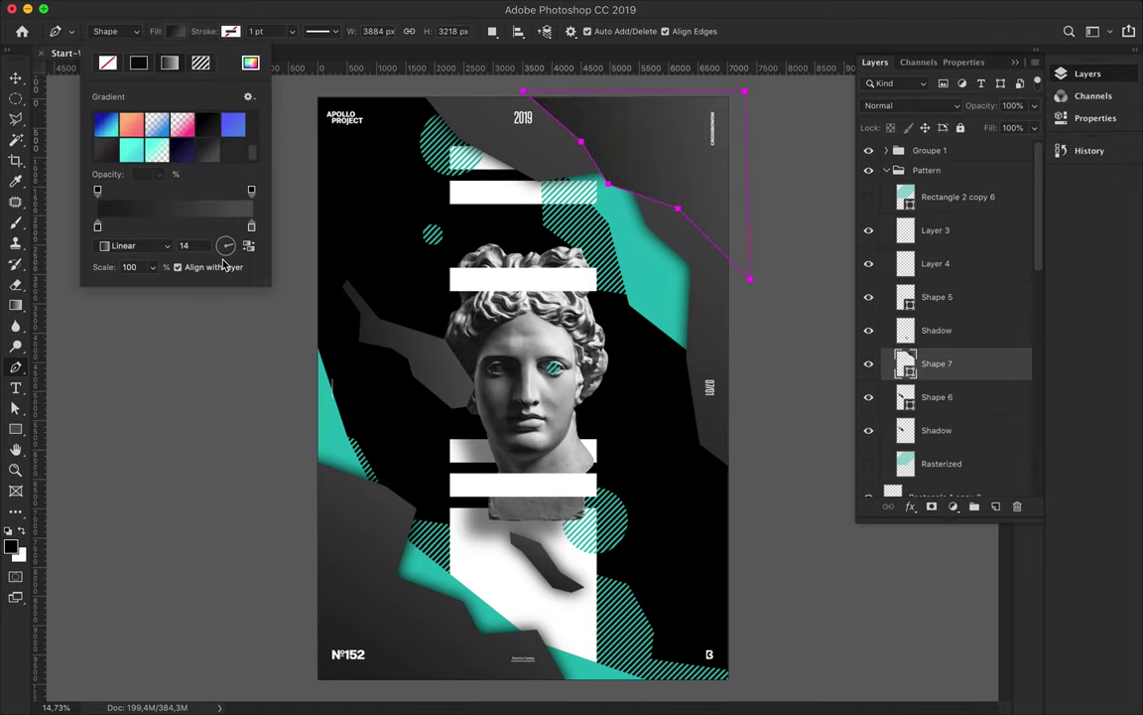
{"action": "key", "text": "v"}
{"action": "key", "text": "a"}
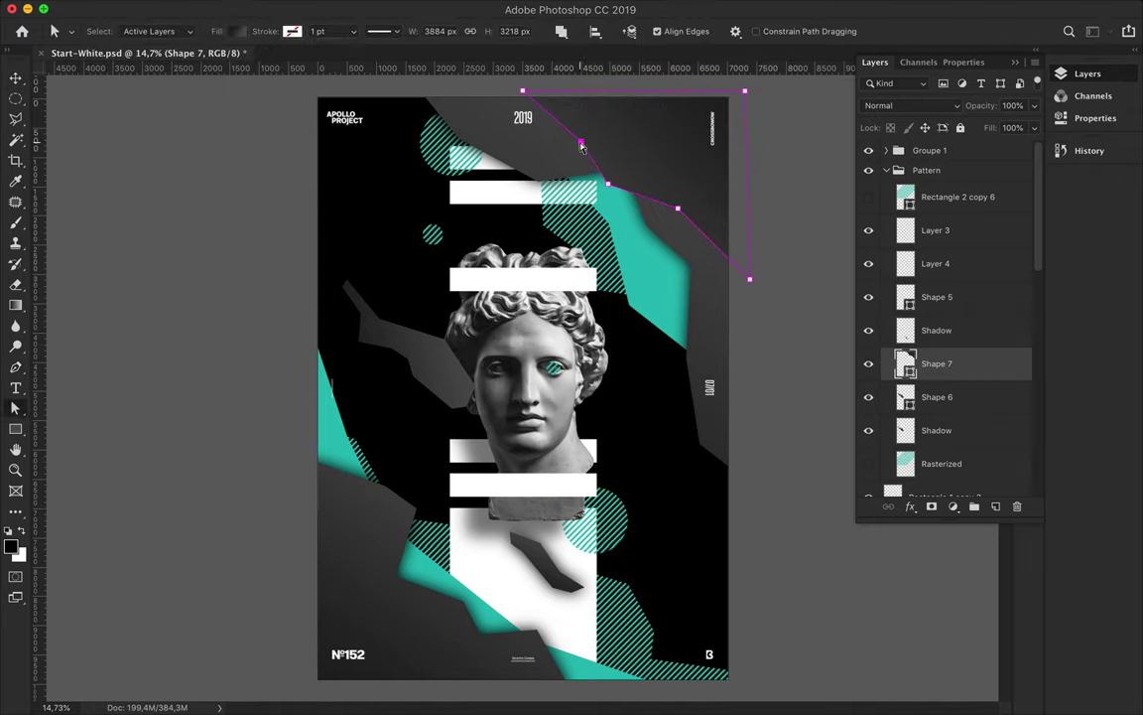
{"action": "left_click_drag", "start_coordinate": [607, 184], "coordinate": [601, 199]}
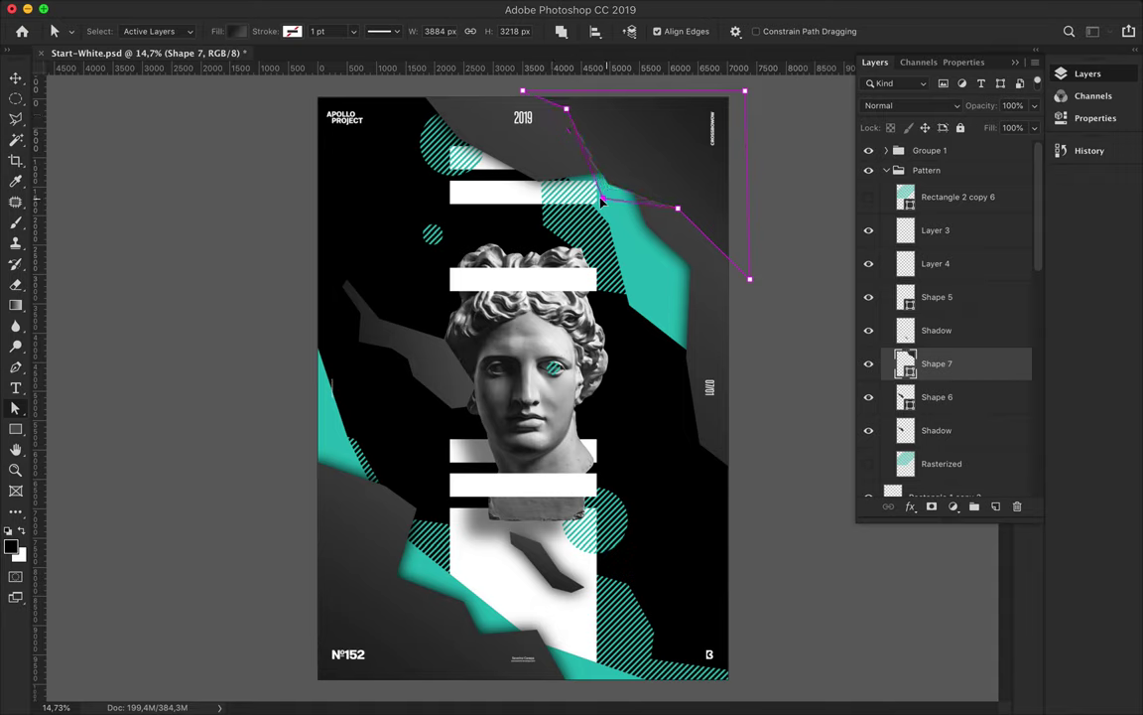
Create Layer 7 and place it beneath Shape 7
{"action": "left_click", "coordinate": [992, 235]}
{"action": "key", "text": "v"}
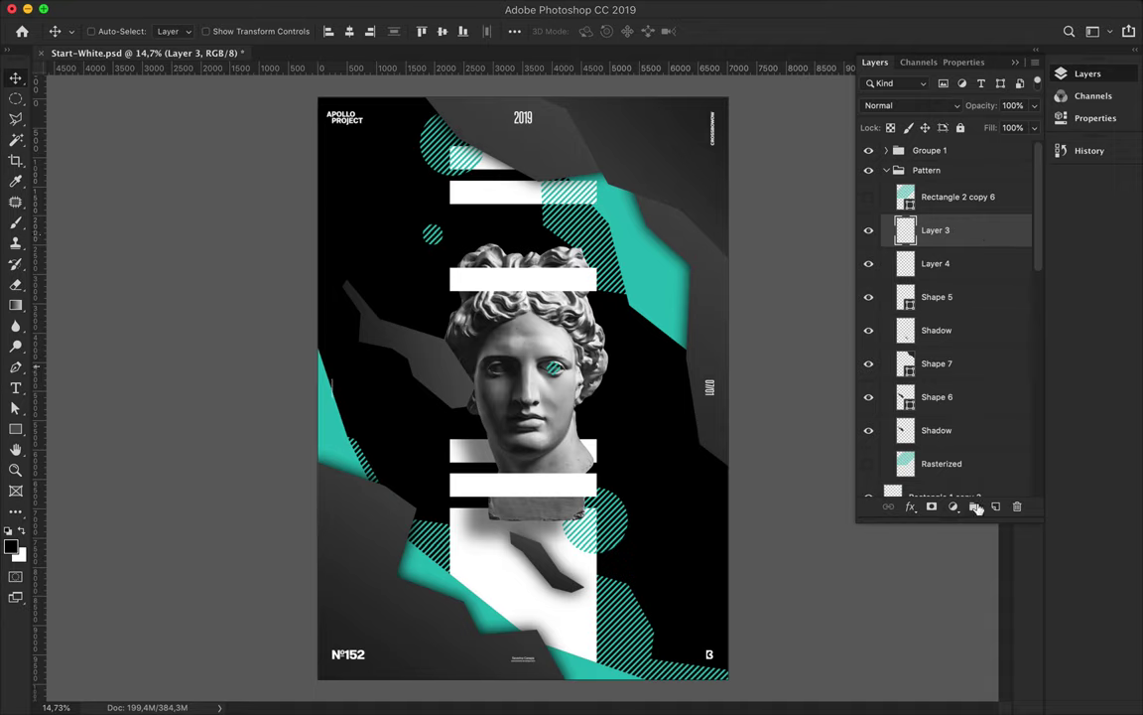
{"action": "key", "text": "ctrl+alt+shift+n"}
{"action": "left_click", "coordinate": [908, 233]}
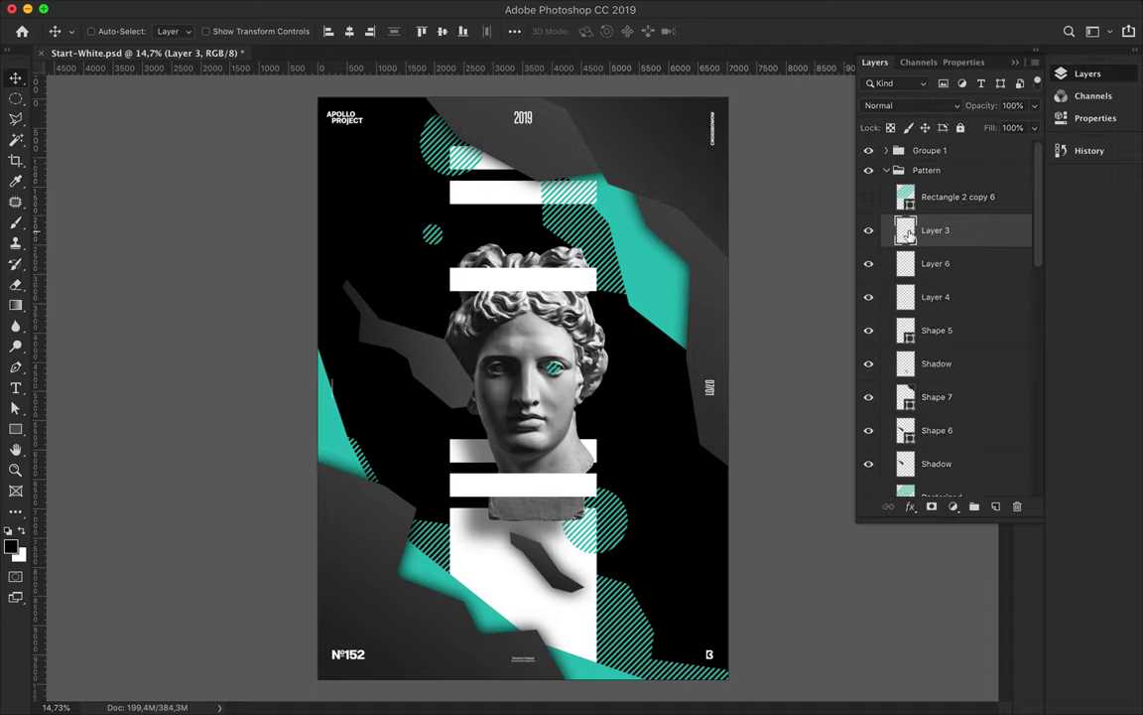
{"action": "key", "text": "ctrl+bracketleft"}
{"action": "left_click", "coordinate": [952, 397]}
{"action": "key", "text": "ctrl+alt+shift+n"}
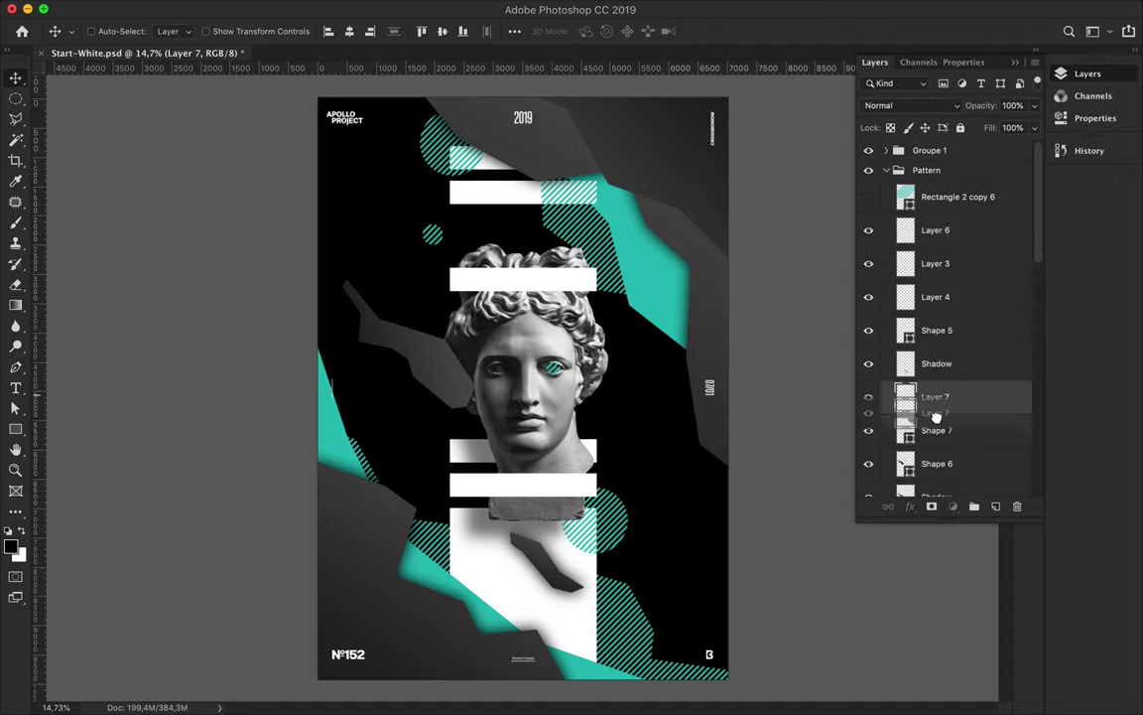
{"action": "left_click_drag", "start_coordinate": [918, 408], "coordinate": [911, 437]}
Paint dark shading on Layer 7 inside Shape 7's outline, then deselect
{"action": "left_click", "coordinate": [905, 397], "text": "ctrl"}
{"action": "key", "text": "b"}
{"action": "left_click_drag", "start_coordinate": [676, 217], "coordinate": [694, 217]}
{"action": "key", "text": "m"}
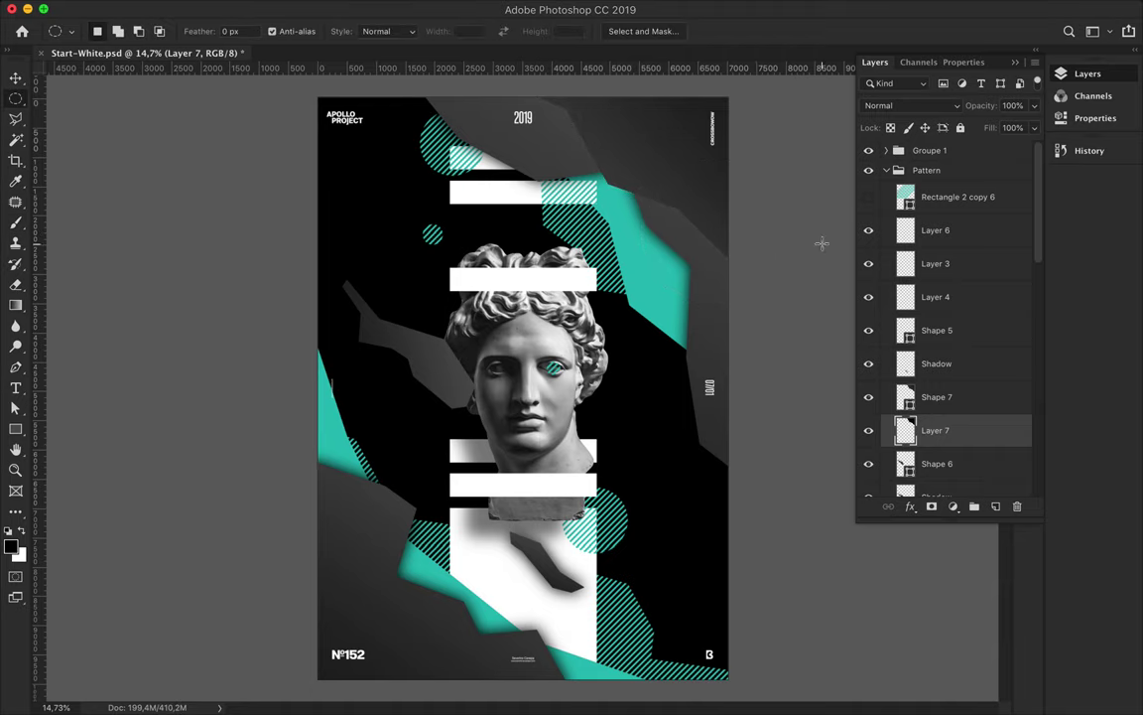
{"action": "key", "text": "ctrl+d"}
Apply Gaussian Blur at 117.8 pixels to Layer 7
{"action": "left_click", "coordinate": [381, 9]}
{"action": "left_click", "coordinate": [647, 258]}
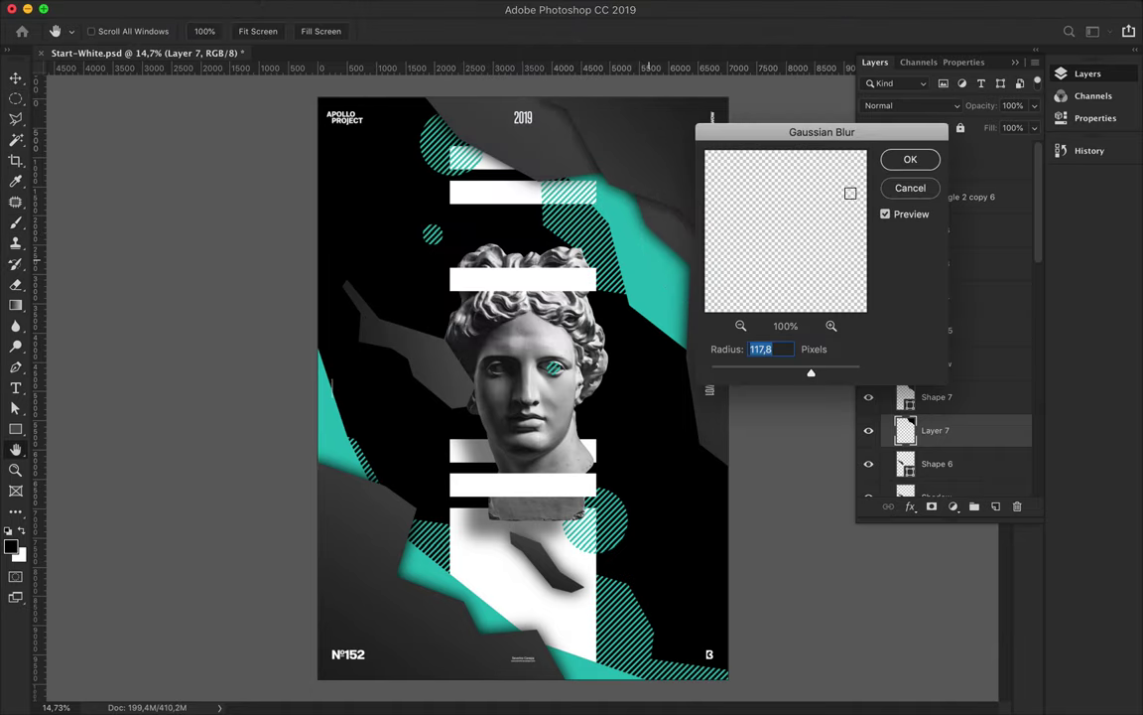
{"action": "left_click", "coordinate": [908, 157]}
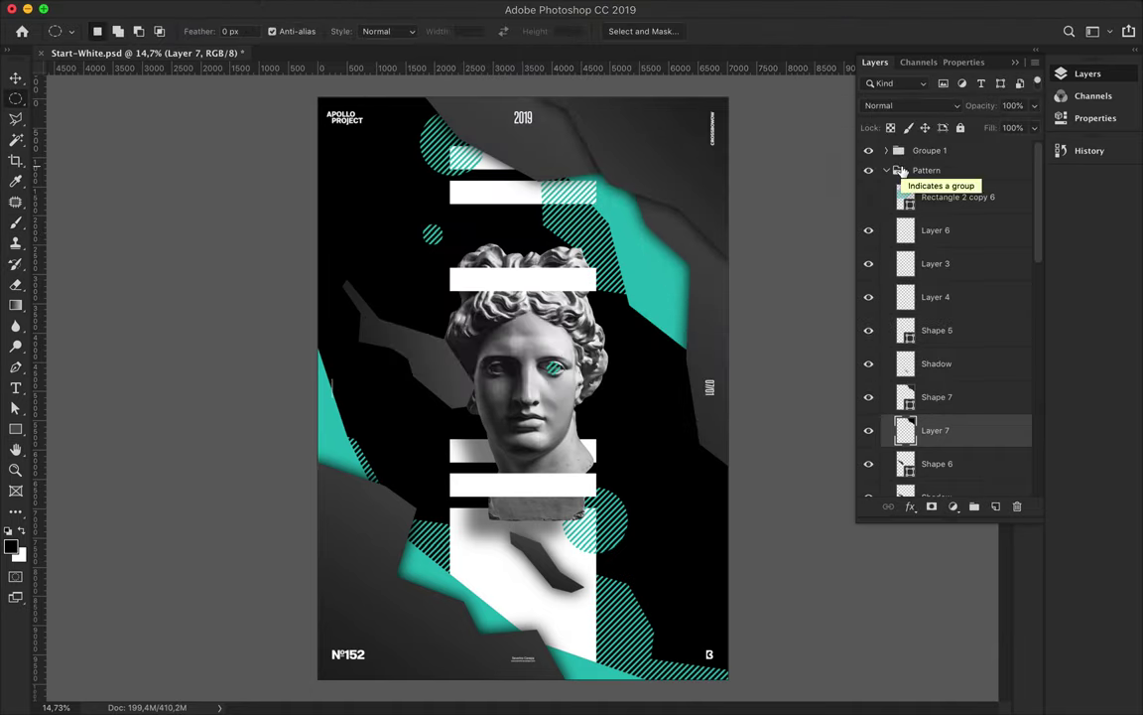
{"action": "key", "text": "v"}
{"action": "scroll", "coordinate": [518, 397], "scroll_direction": "up", "scroll_amount": 3}
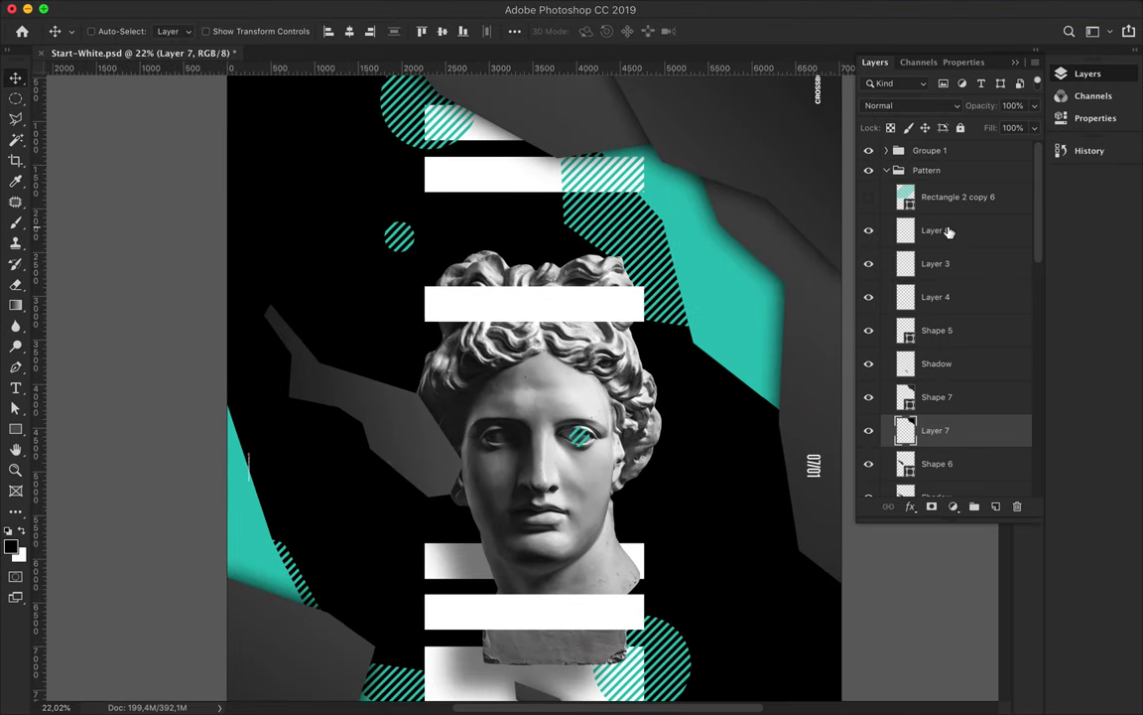
Pen-draw Shape 8, a gradient-filled shard slanting across the bust's hair and forehead
{"action": "left_click", "coordinate": [947, 231]}
{"action": "key", "text": "p"}
{"action": "left_click", "coordinate": [688, 481]}
{"action": "left_click", "coordinate": [675, 457]}
{"action": "left_click", "coordinate": [647, 429]}
{"action": "left_click", "coordinate": [578, 366]}
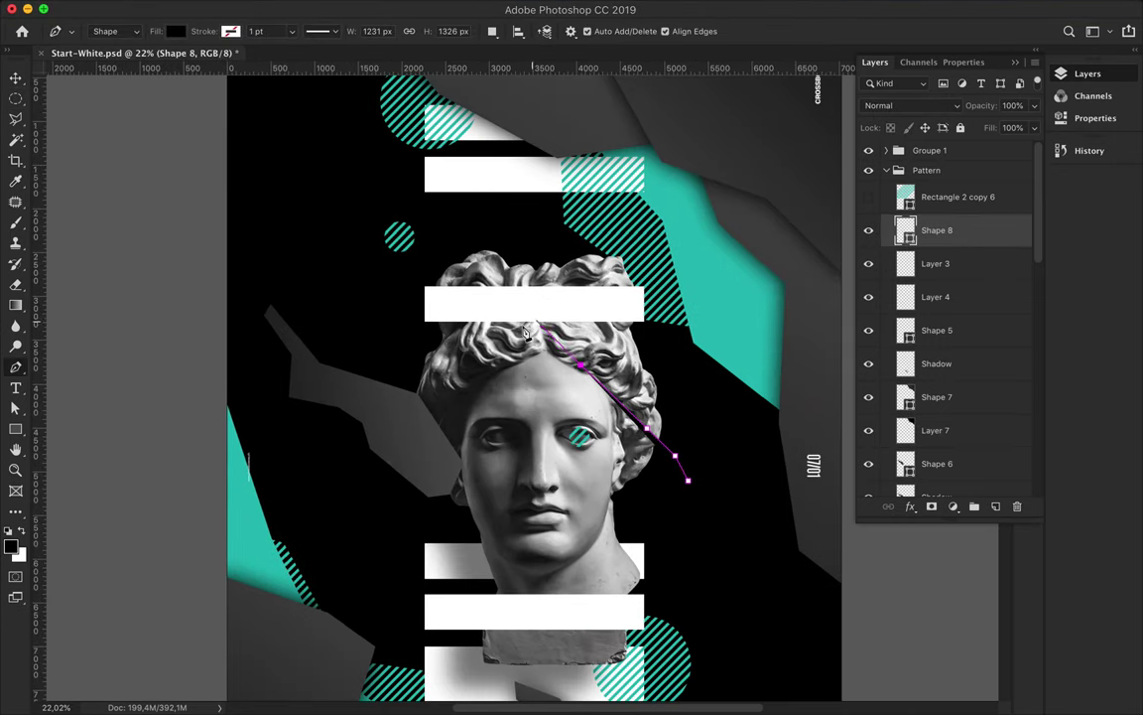
{"action": "left_click", "coordinate": [507, 327]}
{"action": "left_click", "coordinate": [463, 234]}
{"action": "left_click", "coordinate": [474, 230]}
{"action": "left_click", "coordinate": [512, 257]}
{"action": "left_click", "coordinate": [521, 295]}
{"action": "left_click", "coordinate": [619, 331]}
{"action": "left_click", "coordinate": [685, 436]}
{"action": "left_click", "coordinate": [731, 481]}
{"action": "left_click", "coordinate": [174, 31]}
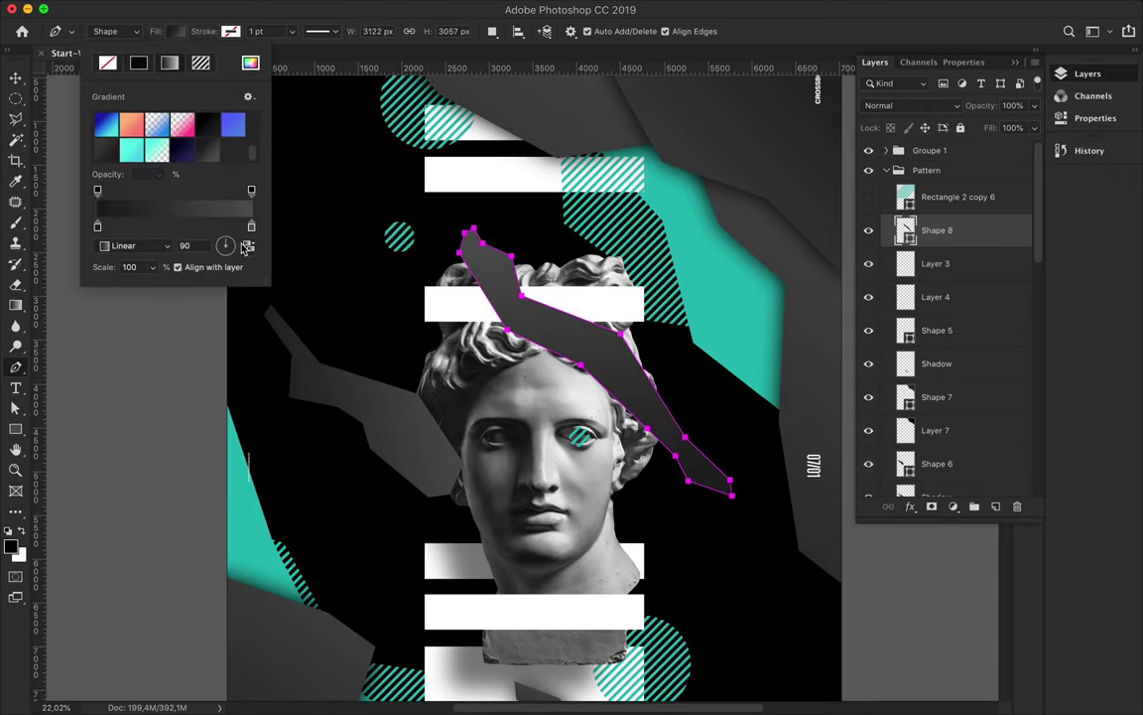
Name a new layer 'Shadow' and move it beneath Shape 8
{"action": "key", "text": "v"}
{"action": "left_click", "coordinate": [363, 410]}
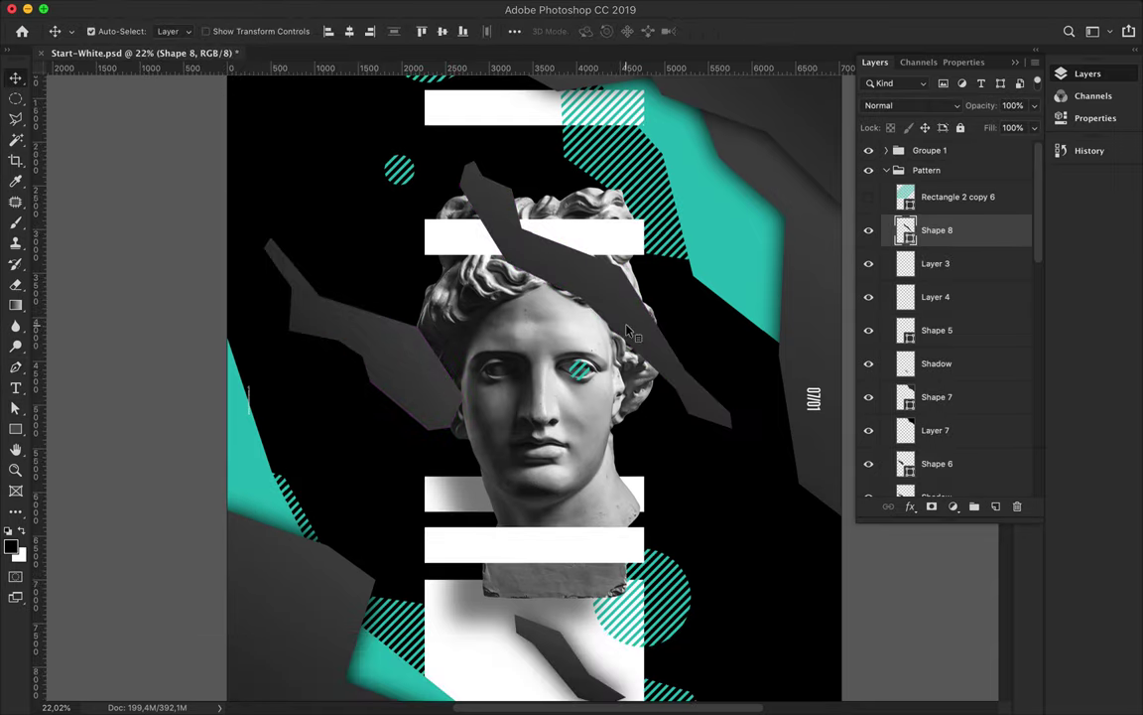
{"action": "double_click", "coordinate": [937, 229]}
{"action": "type", "text": "Shadow"}
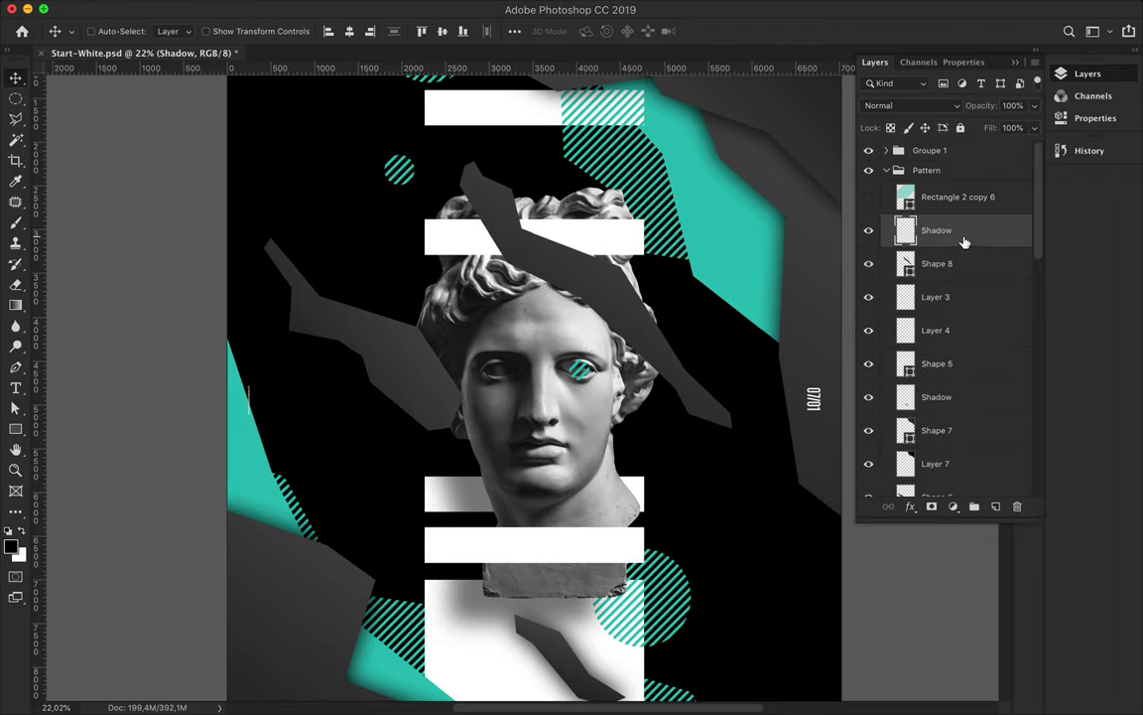
{"action": "left_click_drag", "start_coordinate": [937, 230], "coordinate": [926, 260]}
Paint black inside Shape 8's outline on Shadow, deselect, and open the layer's options
{"action": "left_click", "coordinate": [905, 229], "text": "ctrl"}
{"action": "key", "text": "b"}
{"action": "key", "text": "v"}
{"action": "key", "text": "ctrl+d"}
{"action": "key", "text": "m"}
{"action": "right_click", "coordinate": [906, 261]}
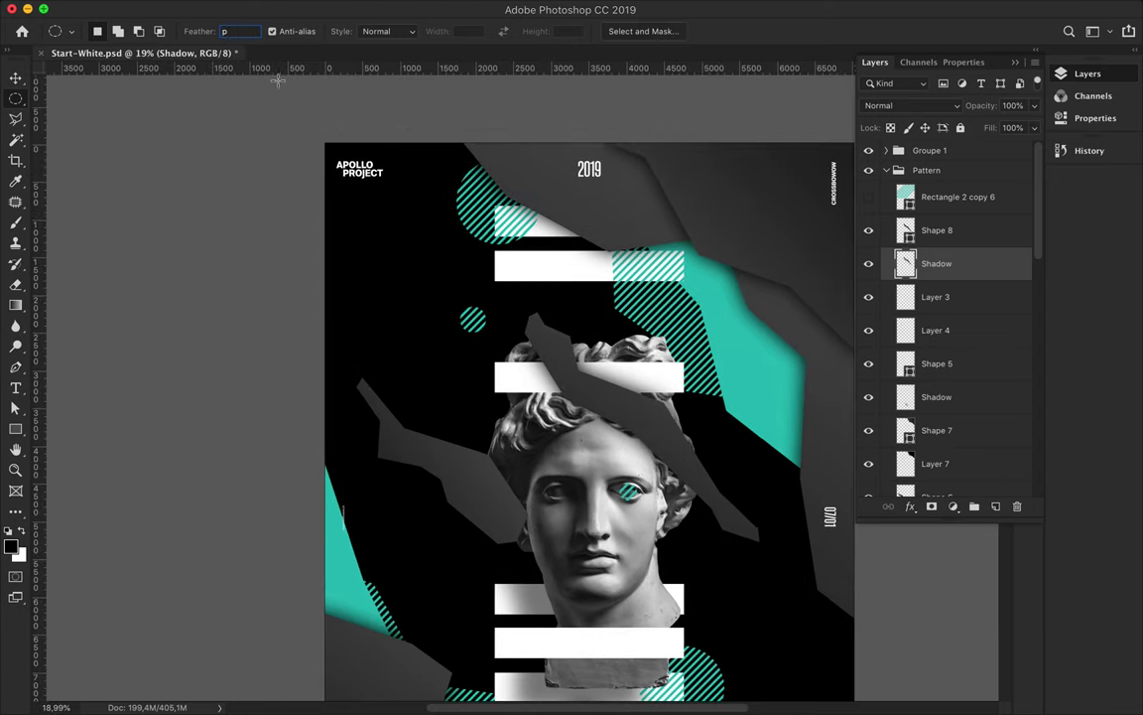
Draw a zigzag shard at the upper left with the Pen tool and fill it teal
{"action": "key", "text": "v"}
{"action": "key", "text": "p"}
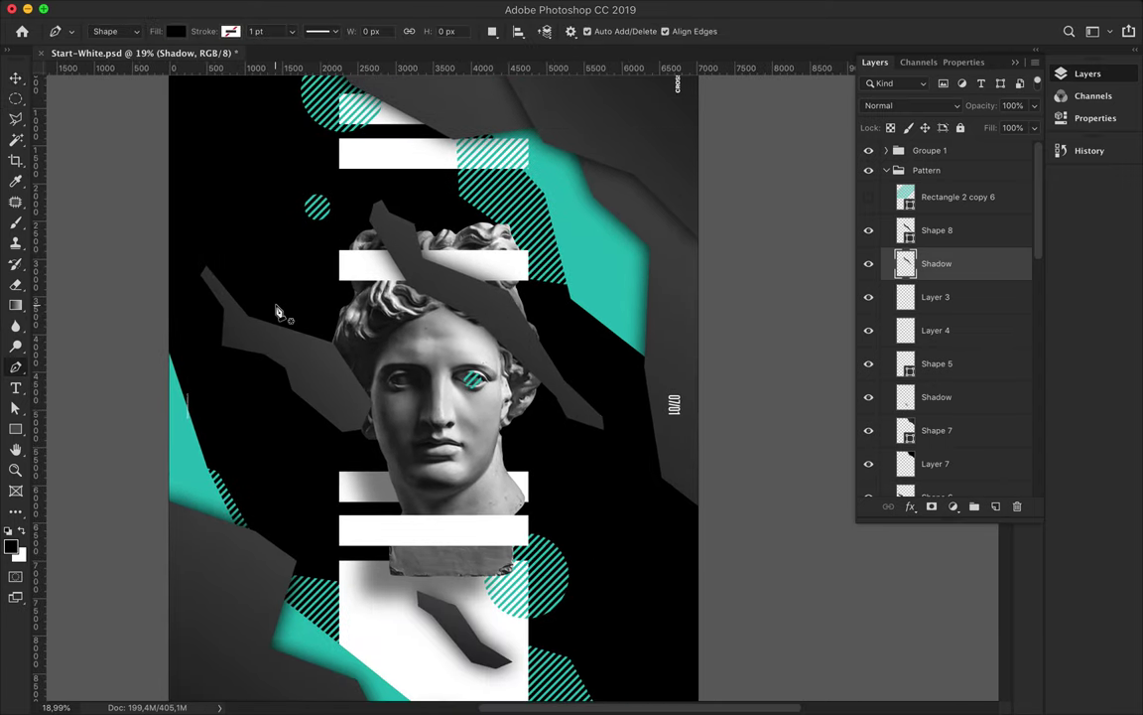
{"action": "left_click", "coordinate": [275, 304]}
{"action": "left_click", "coordinate": [294, 343]}
{"action": "left_click", "coordinate": [309, 350]}
{"action": "left_click", "coordinate": [294, 316]}
{"action": "left_click", "coordinate": [294, 286]}
{"action": "left_click", "coordinate": [257, 244]}
{"action": "left_click", "coordinate": [279, 307]}
{"action": "left_click", "coordinate": [176, 31]}
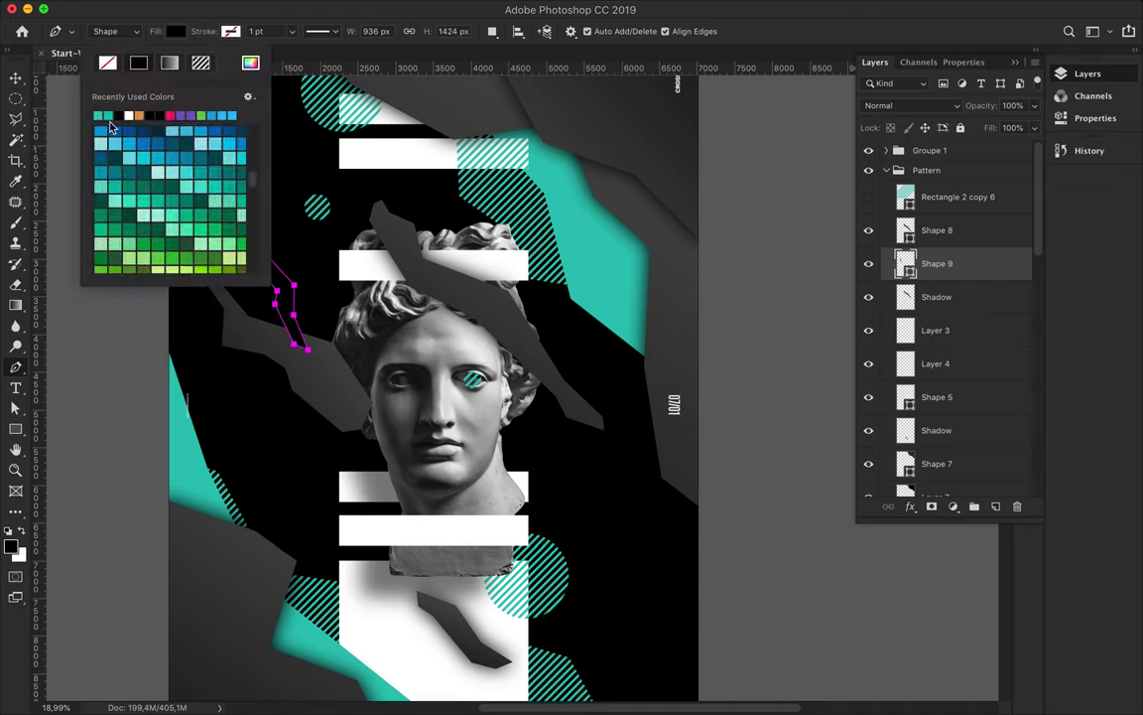
Draw a second zigzag shard across the bust's chin
{"action": "left_click", "coordinate": [114, 223]}
{"action": "left_click", "coordinate": [444, 503]}
{"action": "left_click", "coordinate": [480, 524]}
{"action": "left_click", "coordinate": [482, 542]}
{"action": "left_click", "coordinate": [531, 584]}
{"action": "left_click", "coordinate": [514, 582]}
{"action": "left_click", "coordinate": [458, 546]}
Draw a larger third shard at the lower right, extending up and left
{"action": "left_click", "coordinate": [619, 538]}
{"action": "left_click", "coordinate": [644, 561]}
{"action": "left_click", "coordinate": [698, 622]}
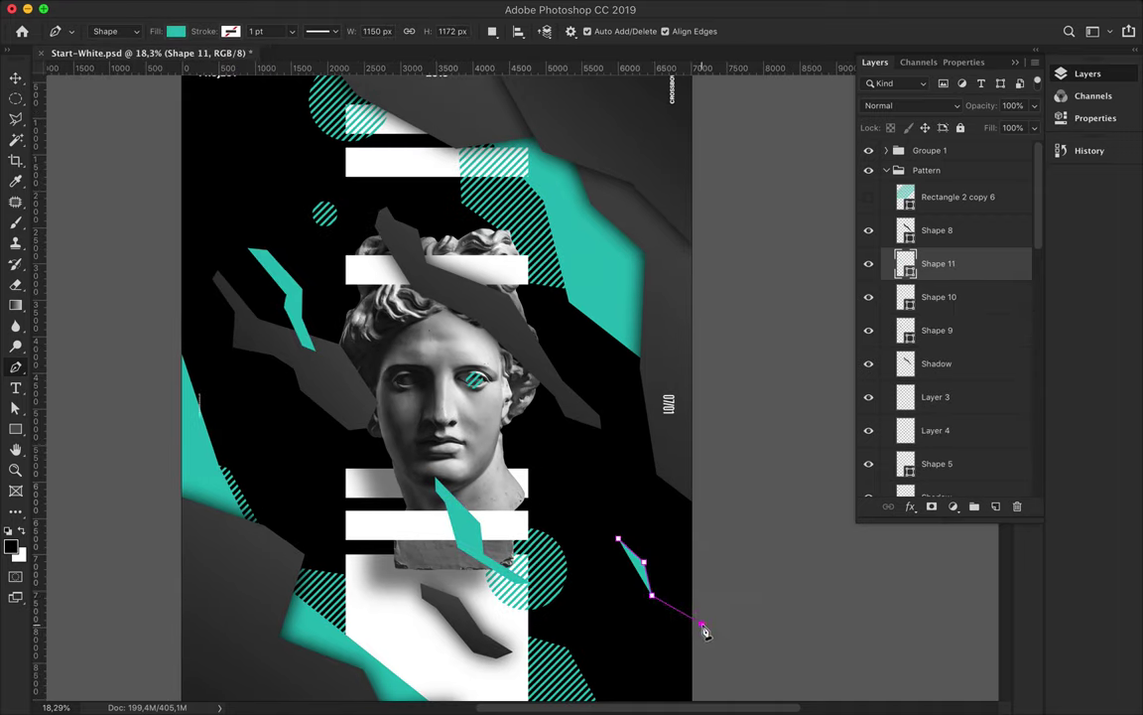
{"action": "left_click", "coordinate": [696, 588]}
{"action": "left_click", "coordinate": [654, 516]}
{"action": "left_click", "coordinate": [621, 503]}
{"action": "left_click", "coordinate": [575, 478]}
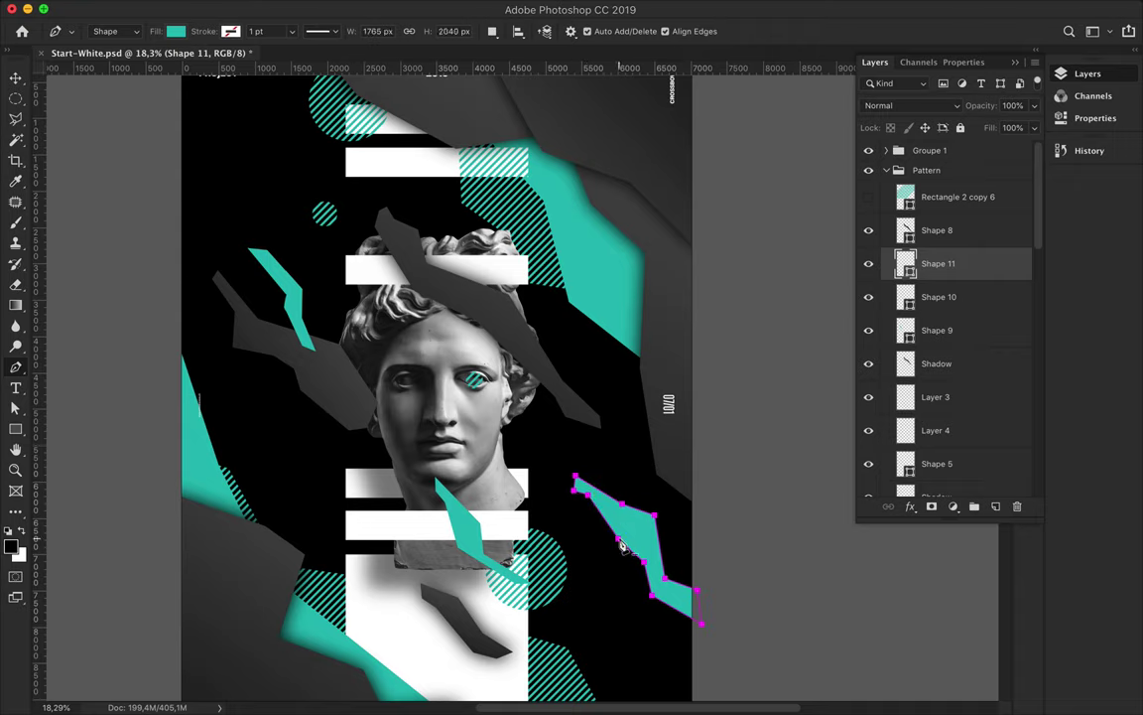
Pull Shape 11's top-left anchor up and left, then hide stripe layer Rectangle 2 copy 6
{"action": "key", "text": "a"}
{"action": "left_click_drag", "start_coordinate": [575, 477], "coordinate": [585, 482]}
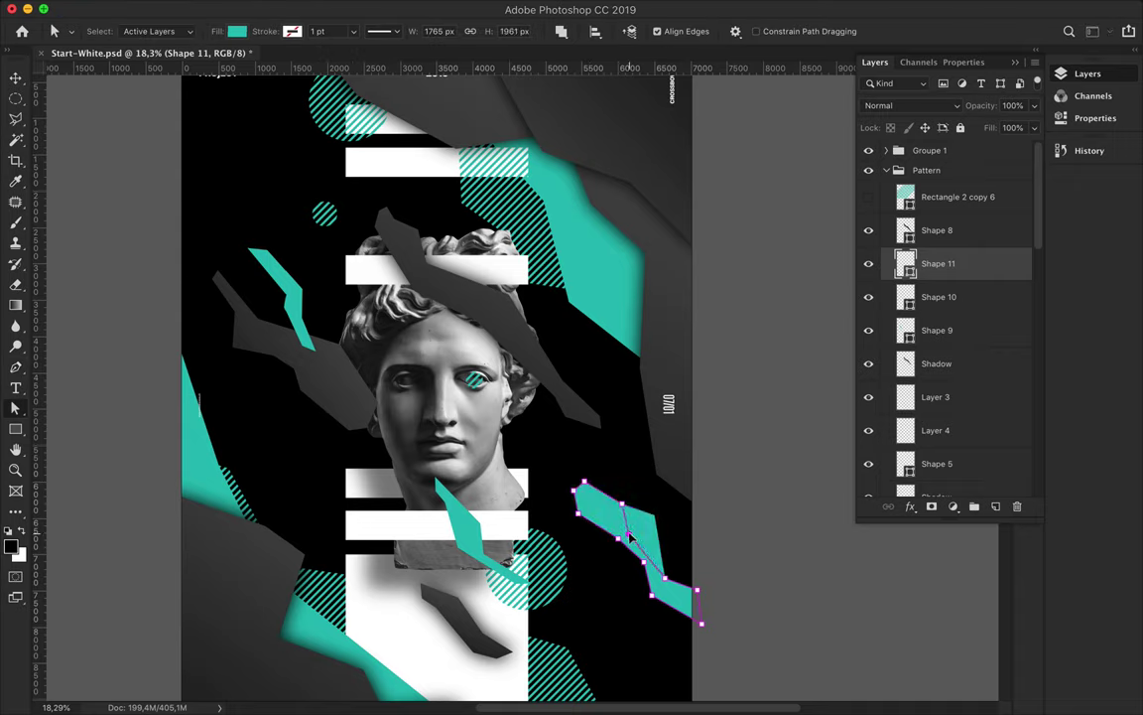
{"action": "left_click_drag", "start_coordinate": [618, 537], "coordinate": [620, 518]}
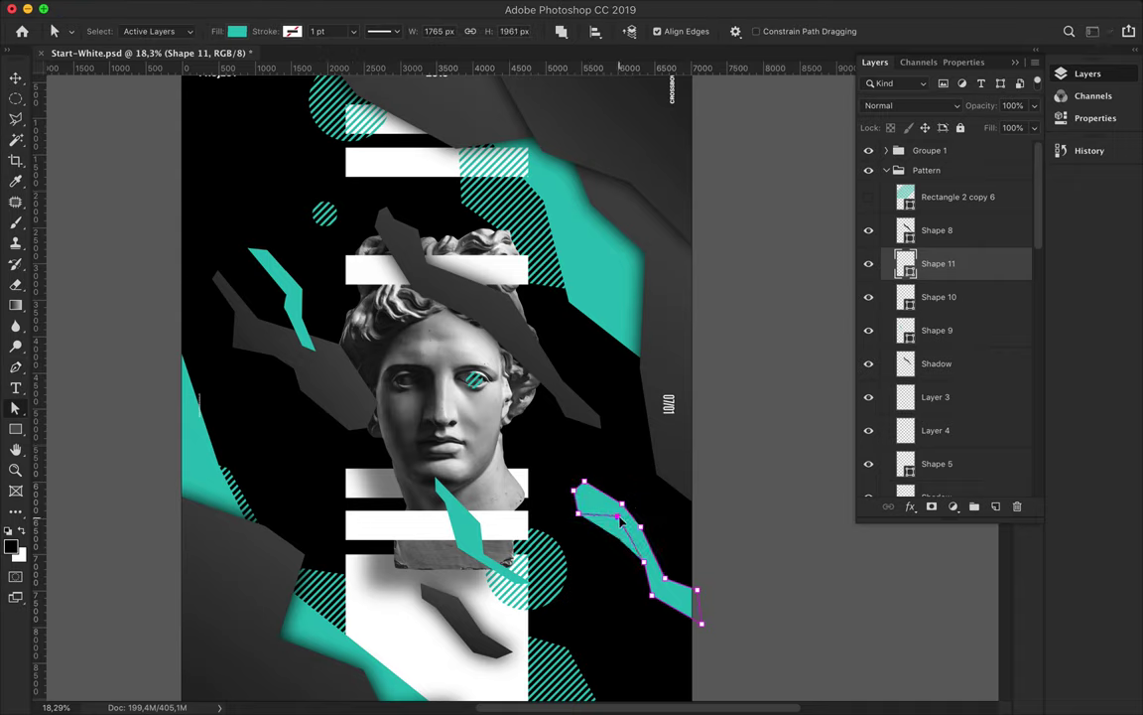
{"action": "key", "text": "ctrl+z"}
{"action": "key", "text": "ctrl+z"}
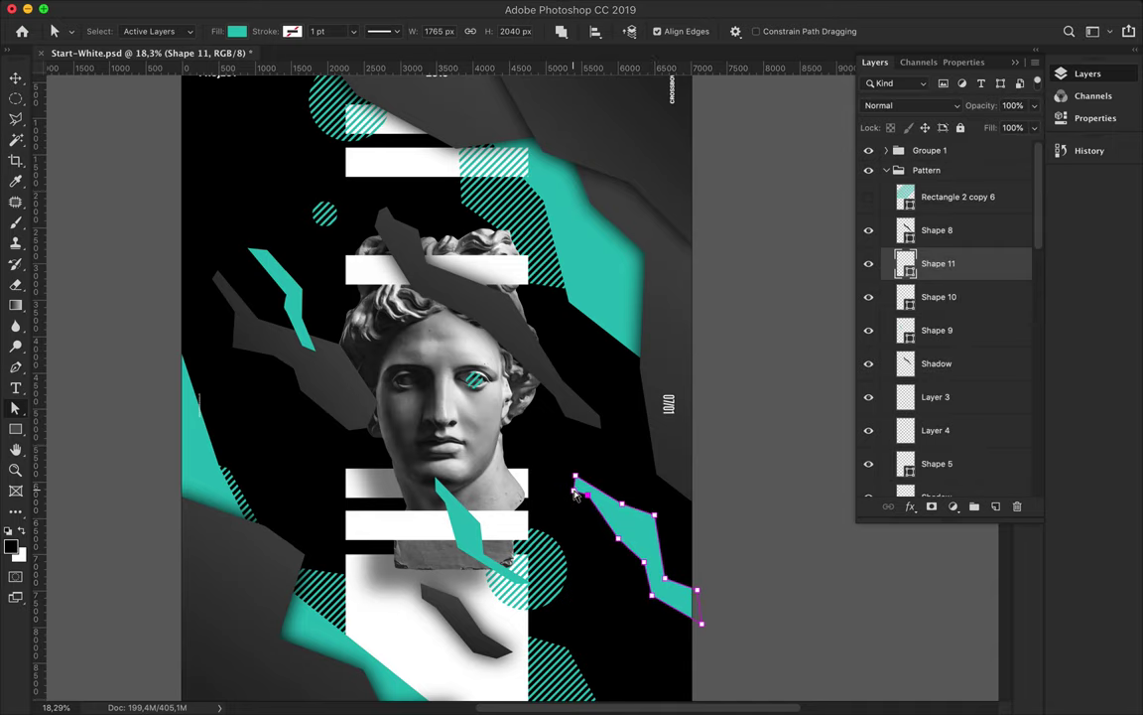
{"action": "left_click_drag", "start_coordinate": [575, 477], "coordinate": [553, 459]}
{"action": "left_click", "coordinate": [656, 526]}
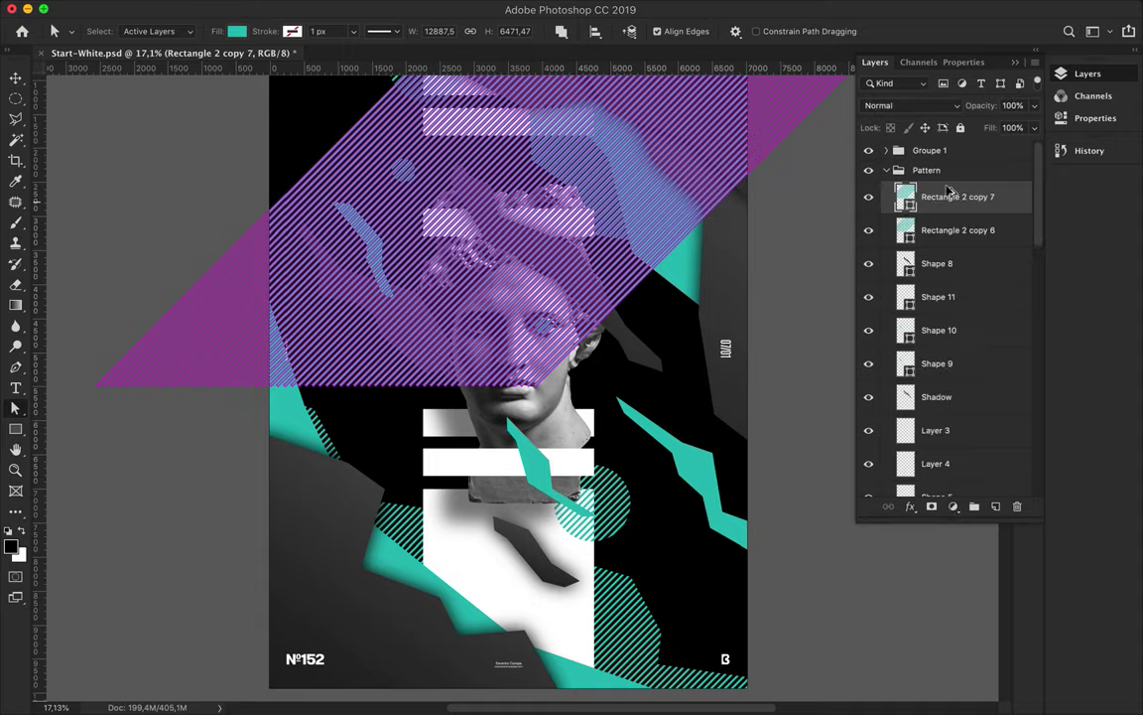
{"action": "left_click", "coordinate": [868, 229]}
{"action": "key", "text": "ctrl+t"}
Enlarge the stripe pattern over the poster and trace a polygonal selection along the right edge
{"action": "mouse_move", "coordinate": [94, 383]}
{"action": "left_mouse_down"}
{"action": "mouse_move", "coordinate": [576, 241]}
{"action": "mouse_move", "coordinate": [824, 298]}
{"action": "left_mouse_up"}
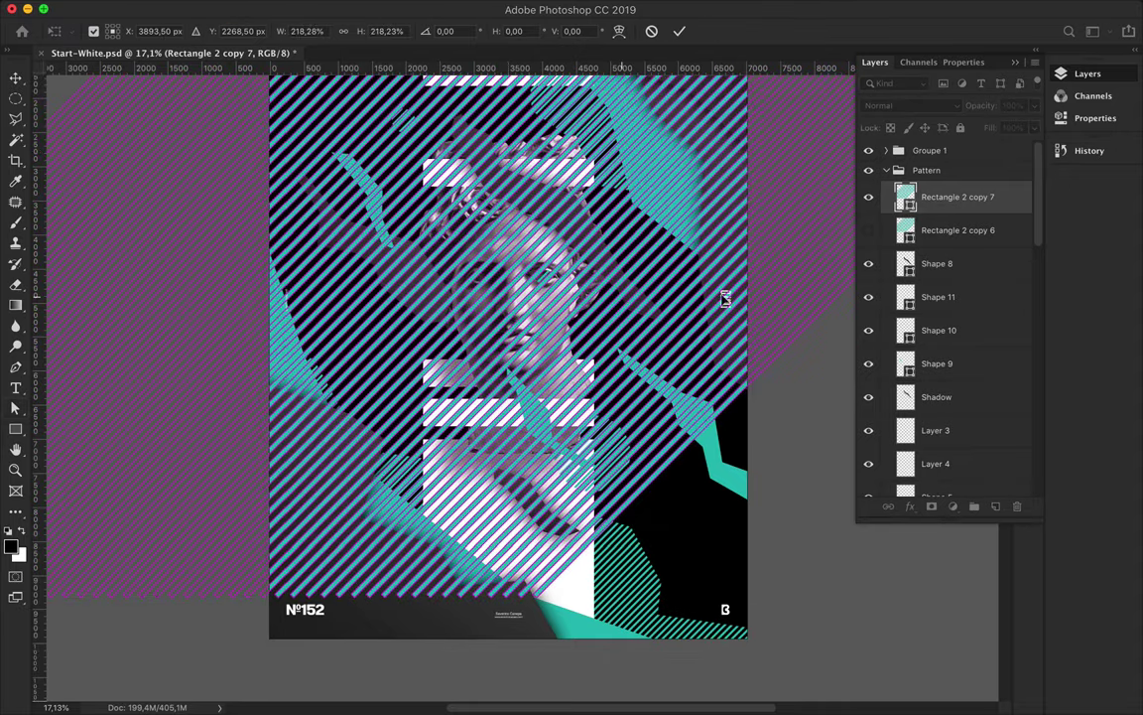
{"action": "key", "text": "Return"}
{"action": "key", "text": "p"}
{"action": "key", "text": "l"}
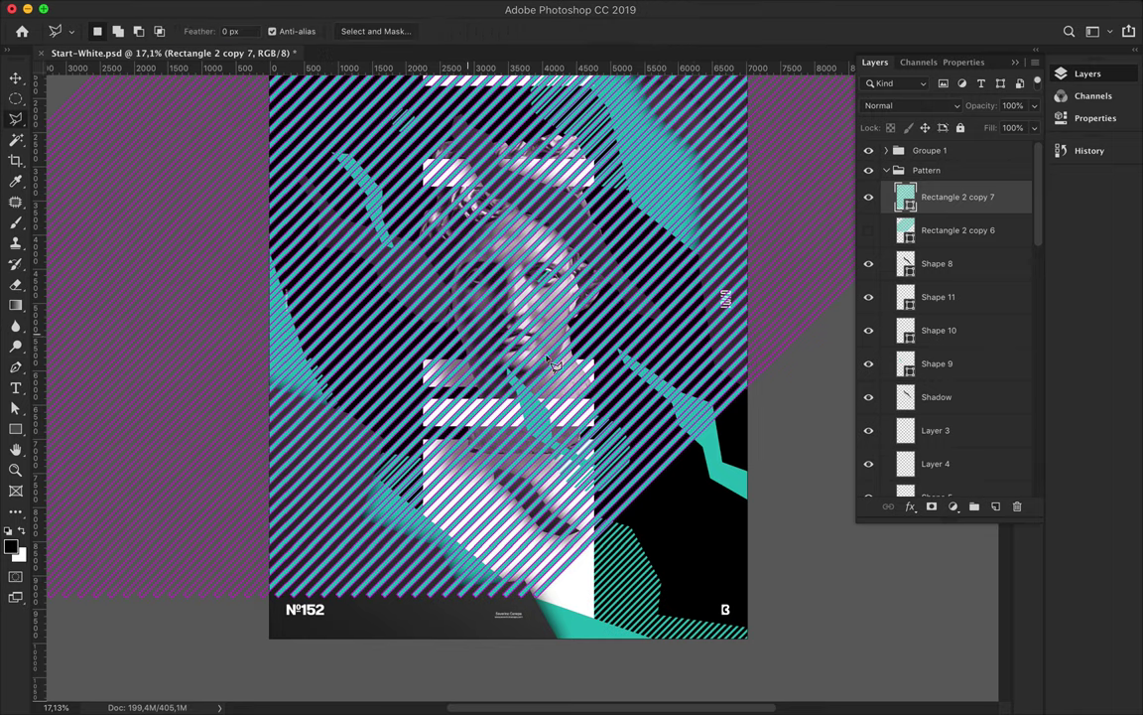
{"action": "left_click", "coordinate": [660, 147]}
{"action": "left_click", "coordinate": [764, 147]}
{"action": "left_click", "coordinate": [776, 352]}
{"action": "left_click", "coordinate": [756, 382]}
{"action": "double_click", "coordinate": [645, 243]}
Rasterize the stripes, copy the selection to Layer 8, hide the pattern, and move Layer 8 below Apollo
{"action": "key", "text": "v"}
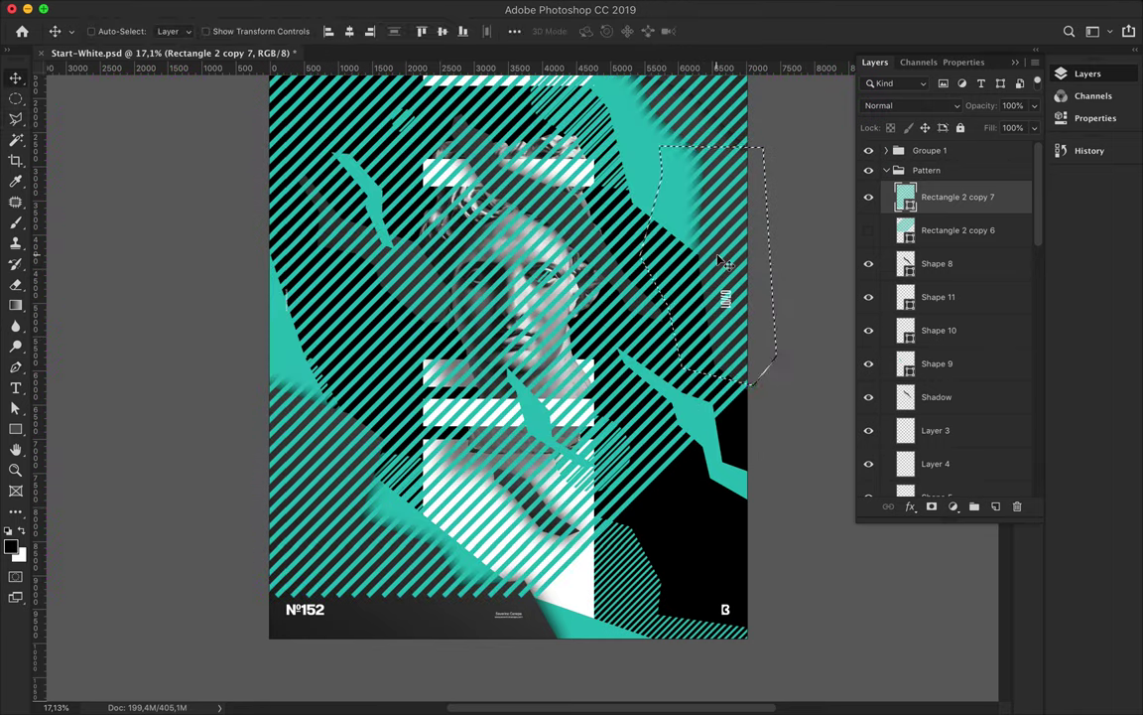
{"action": "key", "text": "l"}
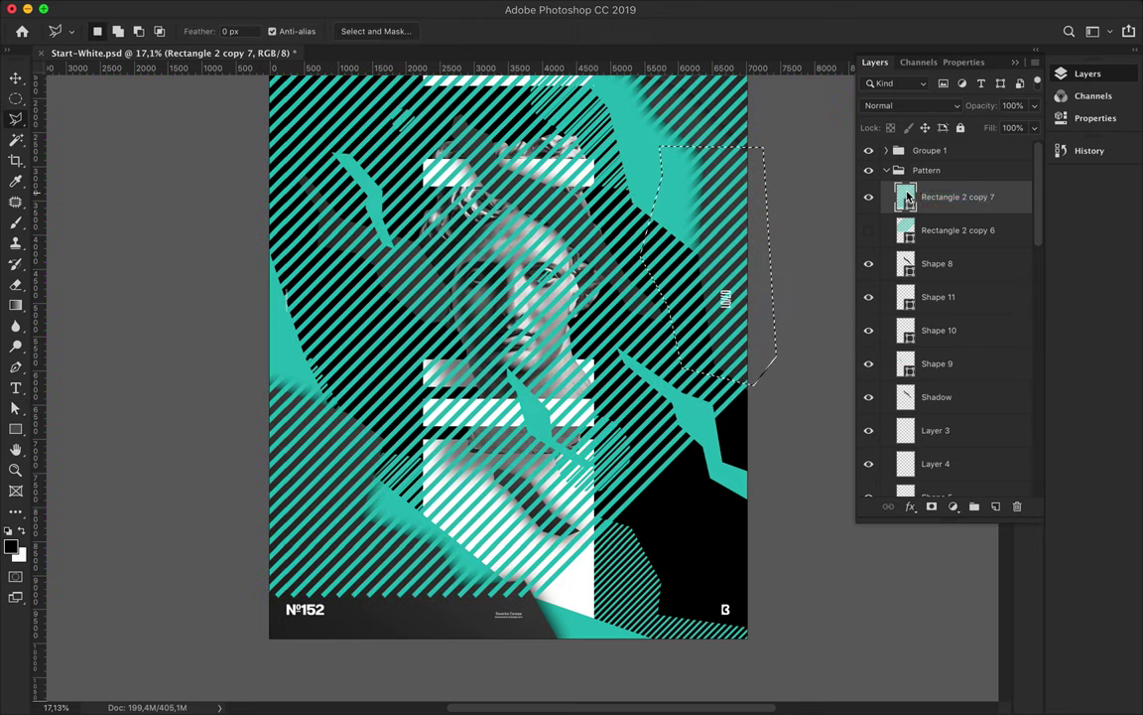
{"action": "double_click", "coordinate": [1012, 199]}
{"action": "key", "text": "Escape"}
{"action": "right_click", "coordinate": [1008, 198]}
{"action": "left_click", "coordinate": [864, 263]}
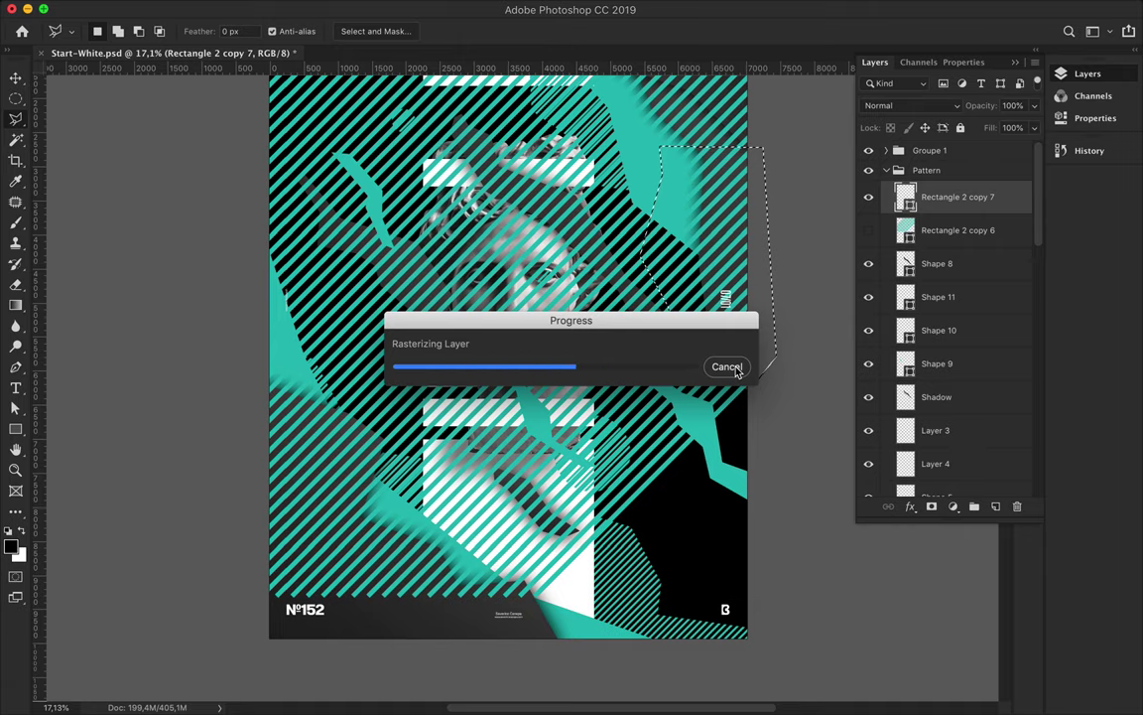
{"action": "key", "text": "ctrl+j"}
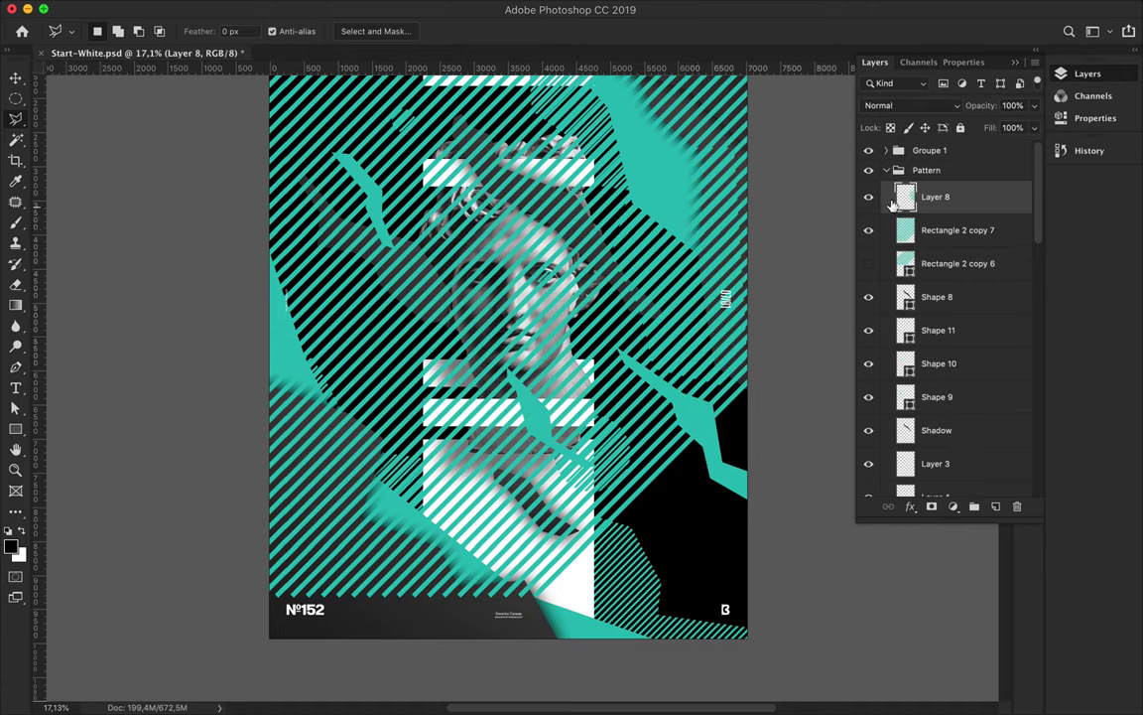
{"action": "left_click", "coordinate": [869, 230]}
{"action": "key", "text": "v"}
{"action": "mouse_move", "coordinate": [953, 196]}
{"action": "left_mouse_down"}
{"action": "mouse_move", "coordinate": [964, 631]}
{"action": "mouse_move", "coordinate": [965, 426]}
{"action": "left_mouse_up"}
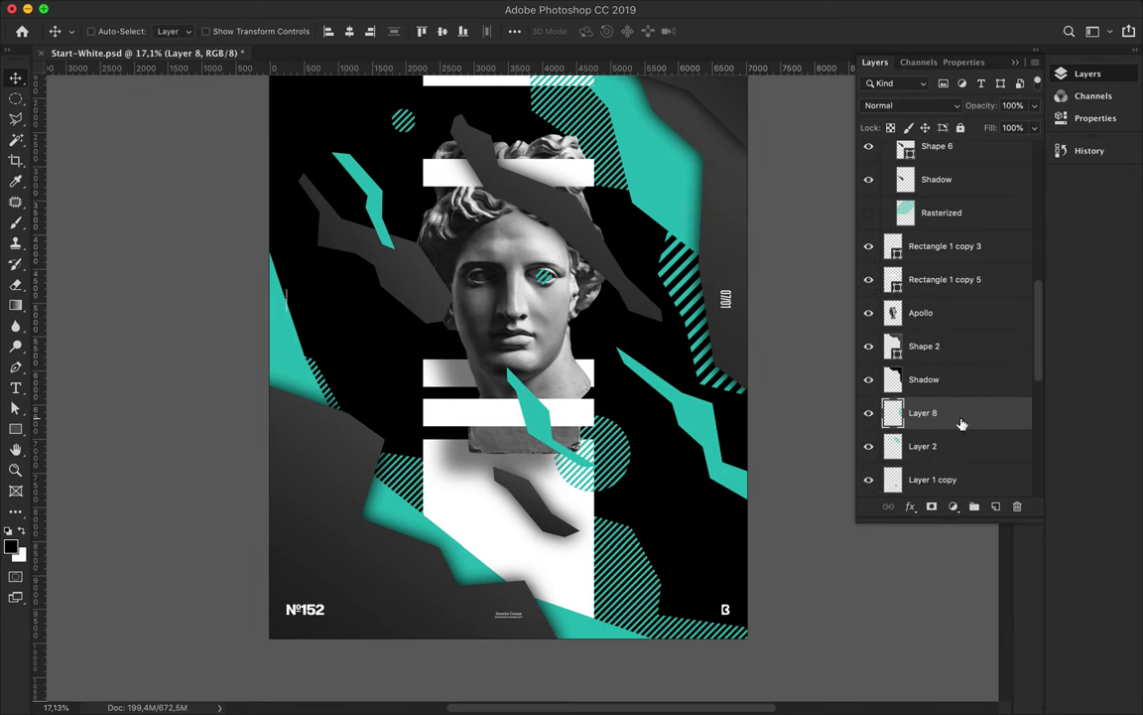
Show the stripe pattern and make a circular selection of stripes left of the head
{"action": "scroll", "coordinate": [877, 219], "scroll_direction": "down", "scroll_amount": 3}
{"action": "scroll", "coordinate": [878, 219], "scroll_direction": "up", "scroll_amount": 3}
{"action": "left_click", "coordinate": [869, 196]}
{"action": "key", "text": "u"}
{"action": "key", "text": "m"}
{"action": "left_click_drag", "start_coordinate": [402, 327], "coordinate": [472, 405]}
{"action": "key", "text": "ctrl+c"}
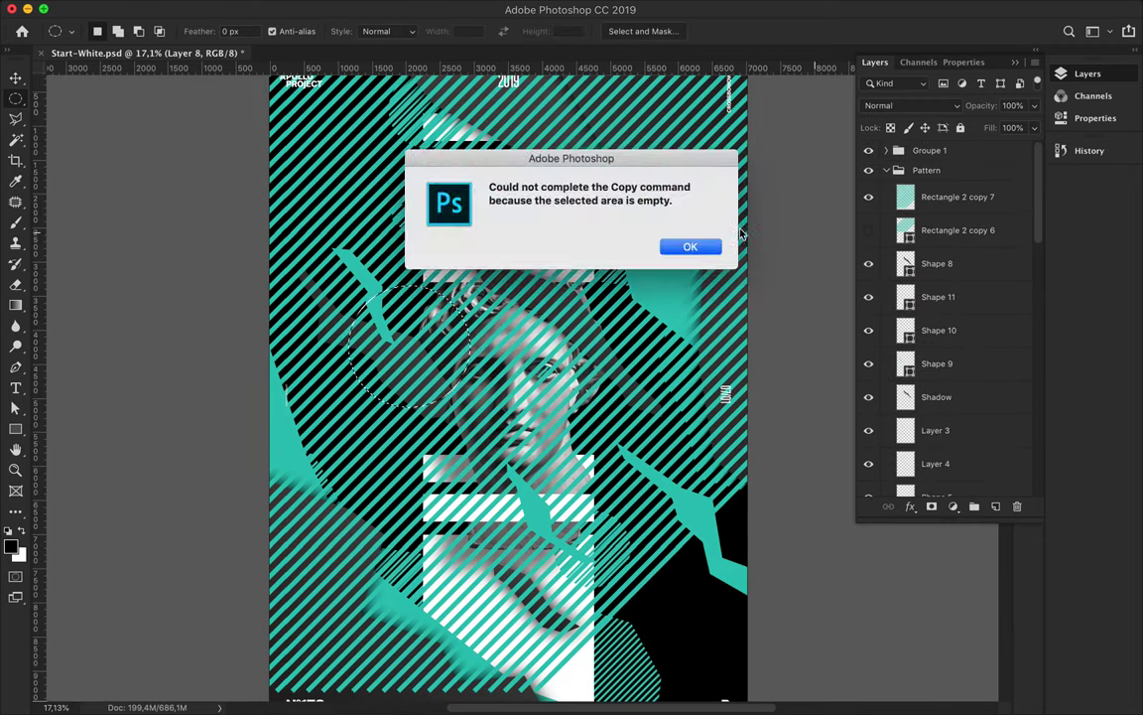
{"action": "key", "text": "Return"}
{"action": "left_click", "coordinate": [943, 196]}
Copy the striped circle to Layer 9, hide the pattern, and move Layer 9 beneath Apollo
{"action": "key", "text": "ctrl+j"}
{"action": "left_click", "coordinate": [868, 230]}
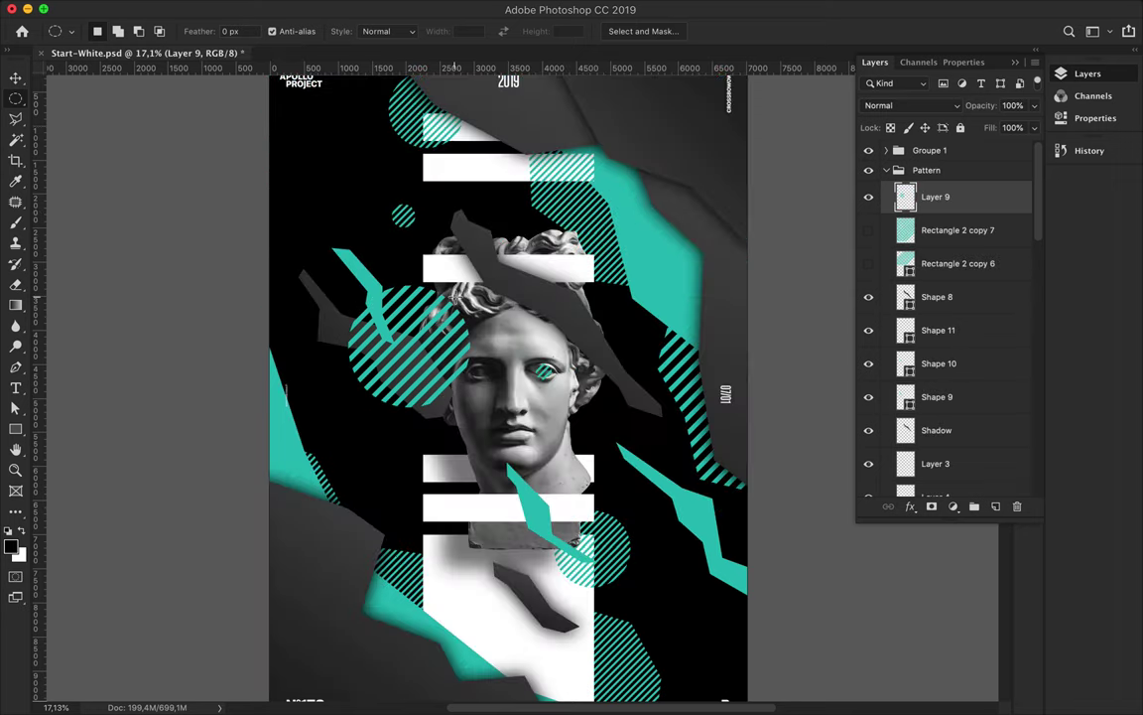
{"action": "key", "text": "v"}
{"action": "left_click_drag", "start_coordinate": [407, 293], "coordinate": [402, 302]}
{"action": "mouse_move", "coordinate": [935, 197]}
{"action": "left_mouse_down"}
{"action": "mouse_move", "coordinate": [943, 453]}
{"action": "mouse_move", "coordinate": [940, 213]}
{"action": "left_mouse_up"}
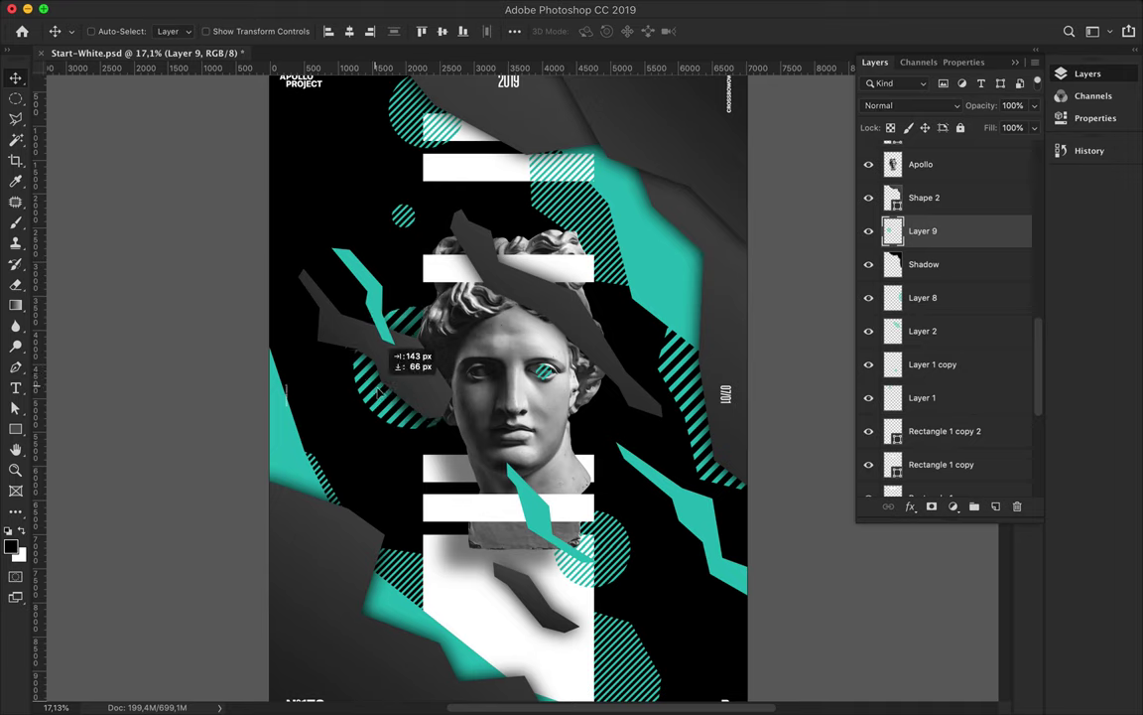
{"action": "scroll", "coordinate": [374, 388], "scroll_direction": "right", "scroll_amount": 2}
{"action": "scroll", "coordinate": [374, 388], "scroll_direction": "down", "scroll_amount": 3}
Draw Shape 12 over the lower-left corner with a dark grey linear gradient fill at 34°
{"action": "key", "text": "p"}
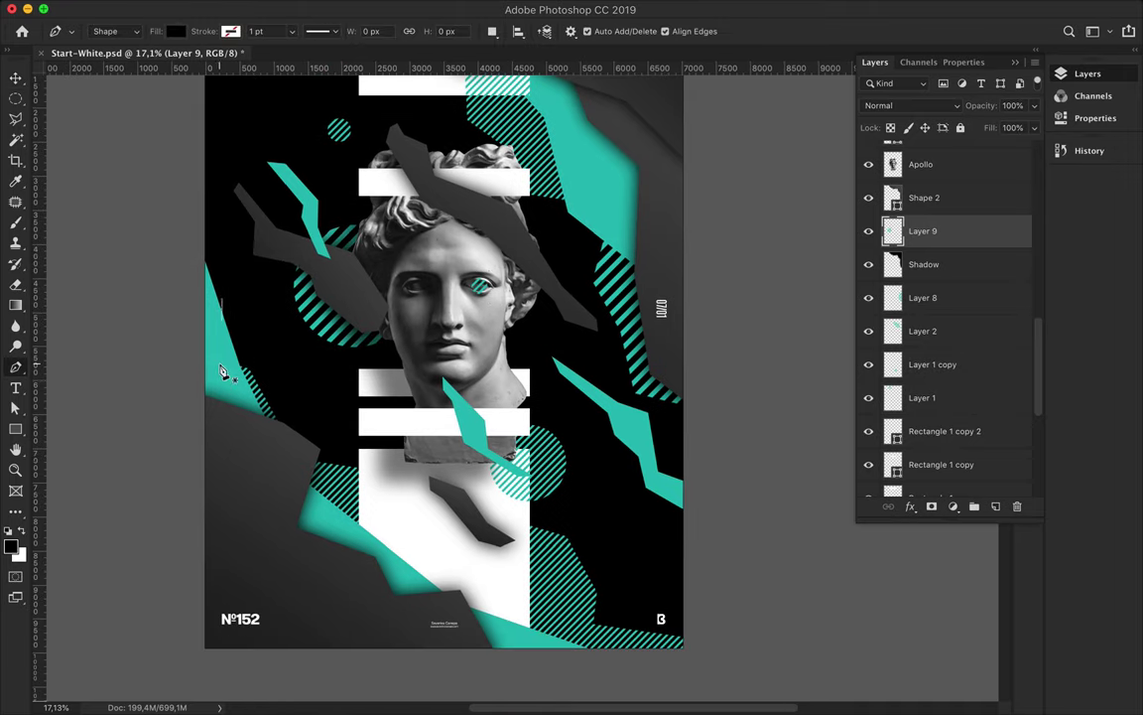
{"action": "scroll", "coordinate": [937, 467], "scroll_direction": "down", "scroll_amount": 5}
{"action": "left_click", "coordinate": [937, 477]}
{"action": "left_click", "coordinate": [218, 328]}
{"action": "left_click", "coordinate": [258, 340]}
{"action": "left_click", "coordinate": [311, 396]}
{"action": "left_click", "coordinate": [399, 506]}
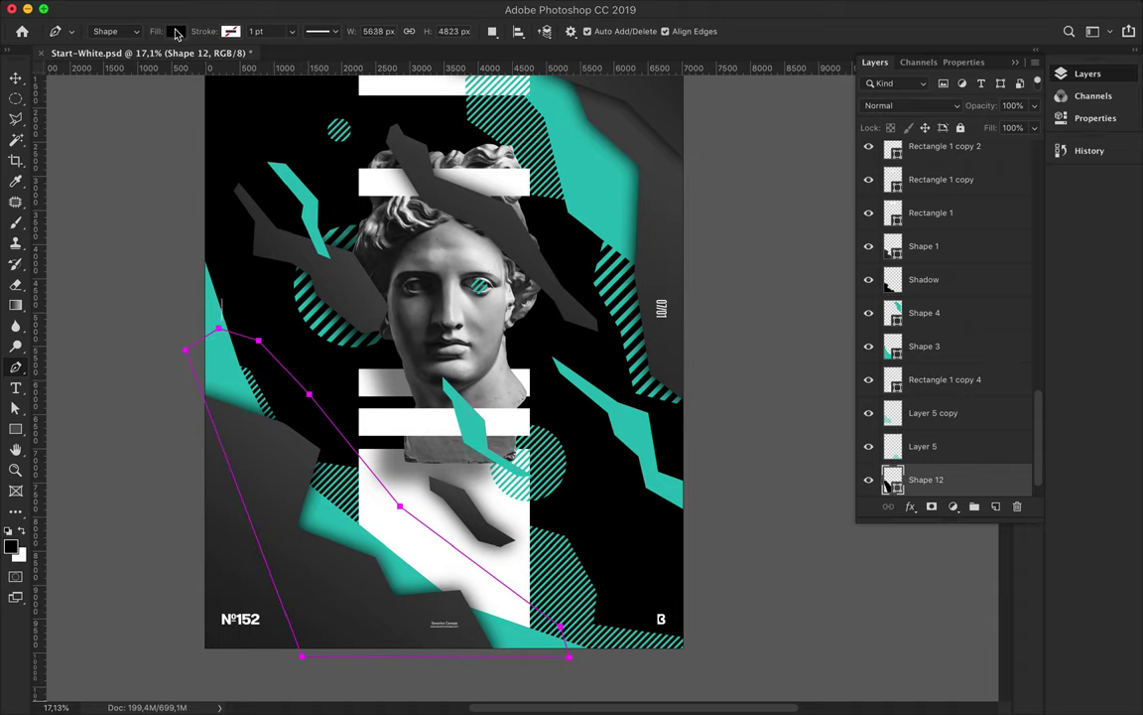
{"action": "key", "text": "a"}
{"action": "left_click", "coordinate": [235, 31]}
{"action": "left_click", "coordinate": [231, 62]}
{"action": "left_click", "coordinate": [269, 124]}
{"action": "left_click_drag", "start_coordinate": [288, 247], "coordinate": [294, 247]}
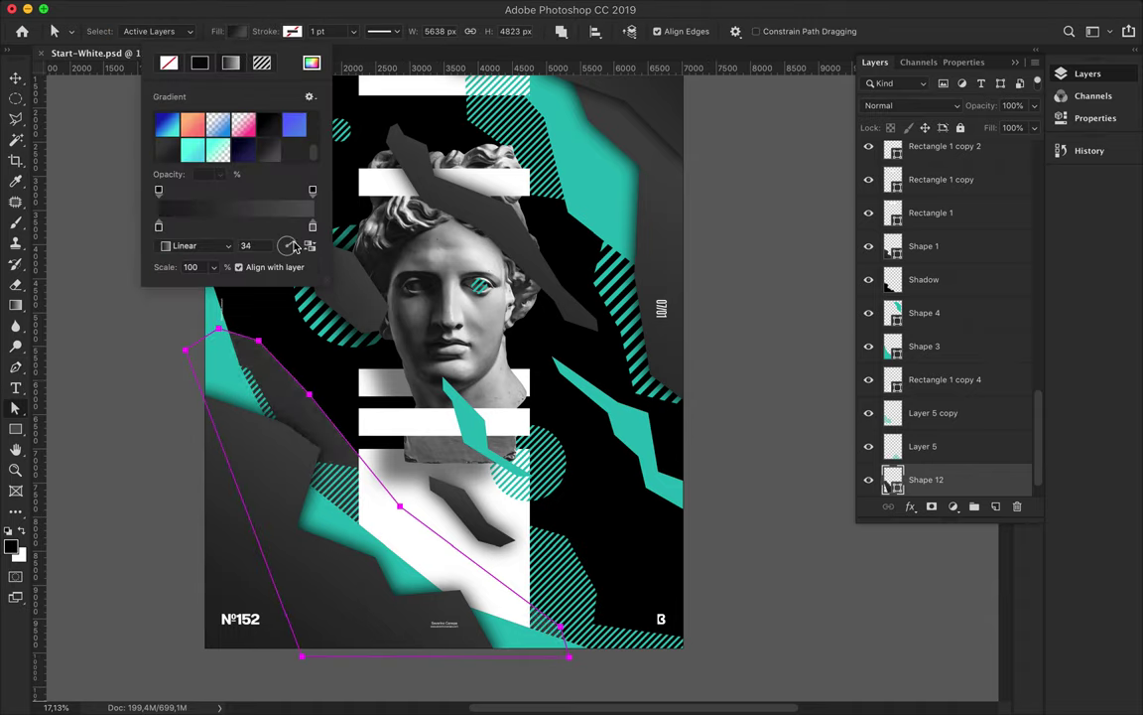
{"action": "left_click", "coordinate": [129, 420]}
Duplicate the small striped circle to the upper right and rotate the copy
{"action": "key", "text": "v"}
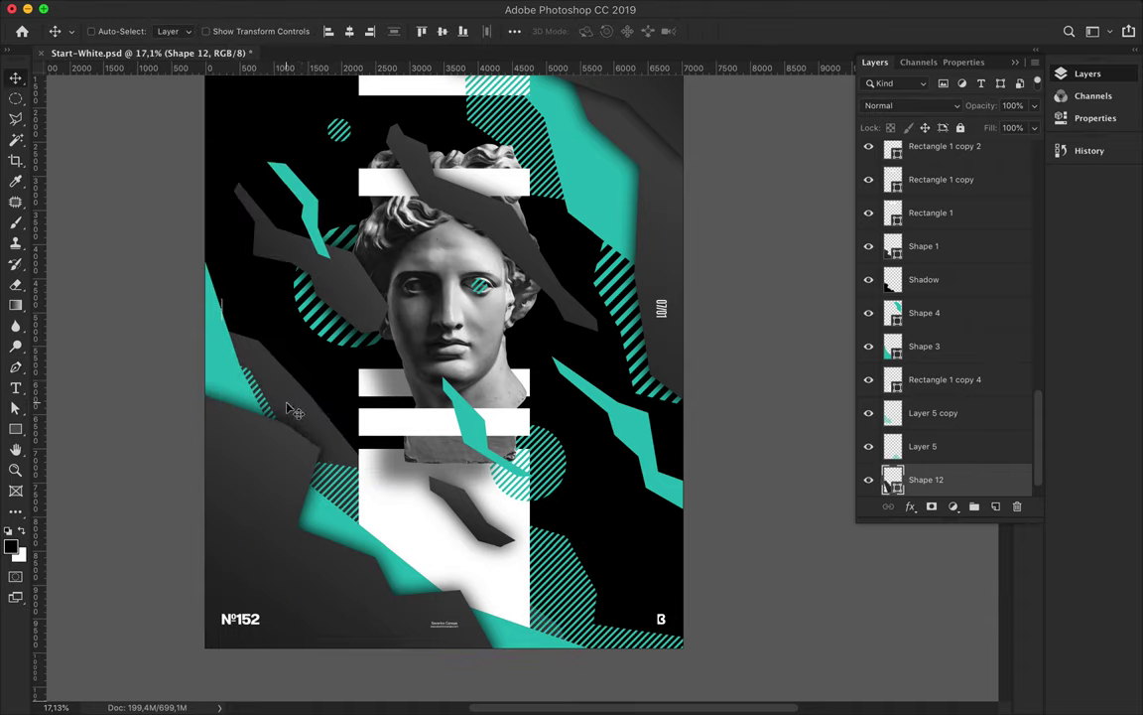
{"action": "scroll", "coordinate": [526, 576], "scroll_direction": "down", "scroll_amount": 2}
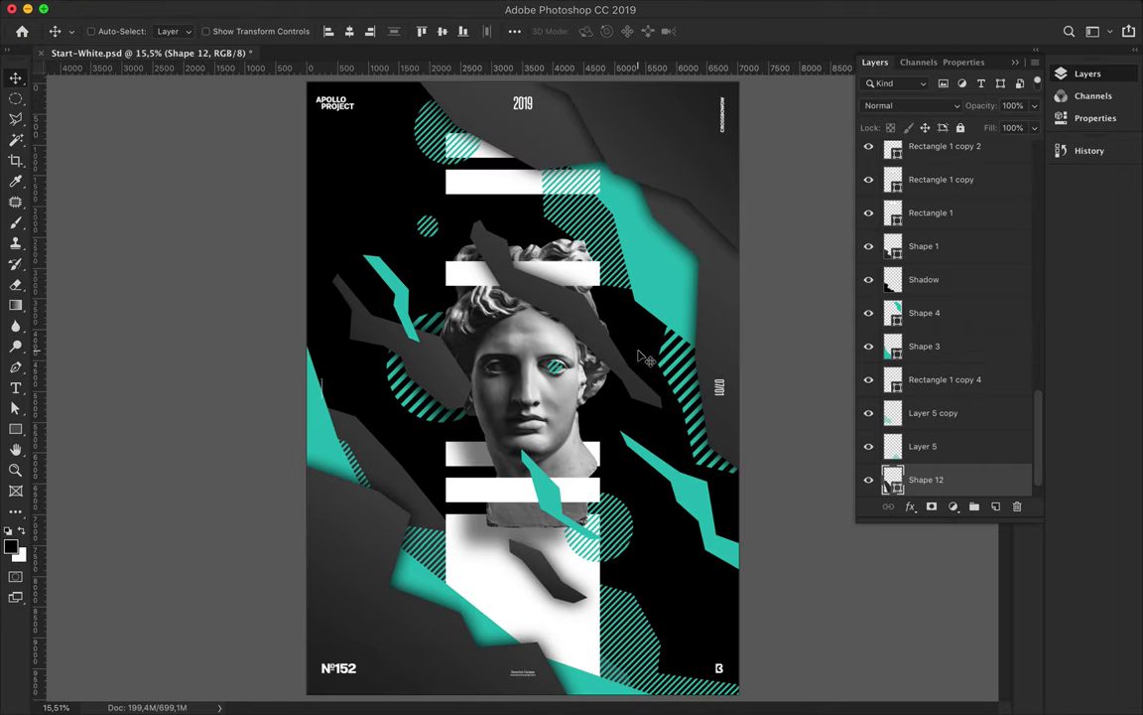
{"action": "left_click", "coordinate": [427, 230]}
{"action": "mouse_move", "coordinate": [426, 230]}
{"action": "left_mouse_down"}
{"action": "mouse_move", "coordinate": [753, 179]}
{"action": "mouse_move", "coordinate": [719, 203]}
{"action": "mouse_move", "coordinate": [698, 169]}
{"action": "left_mouse_up"}
{"action": "key", "text": "ctrl+t"}
{"action": "key", "text": "Return"}
Draw a teal shard, Shape 13, capping the upper-right corner
{"action": "key", "text": "p"}
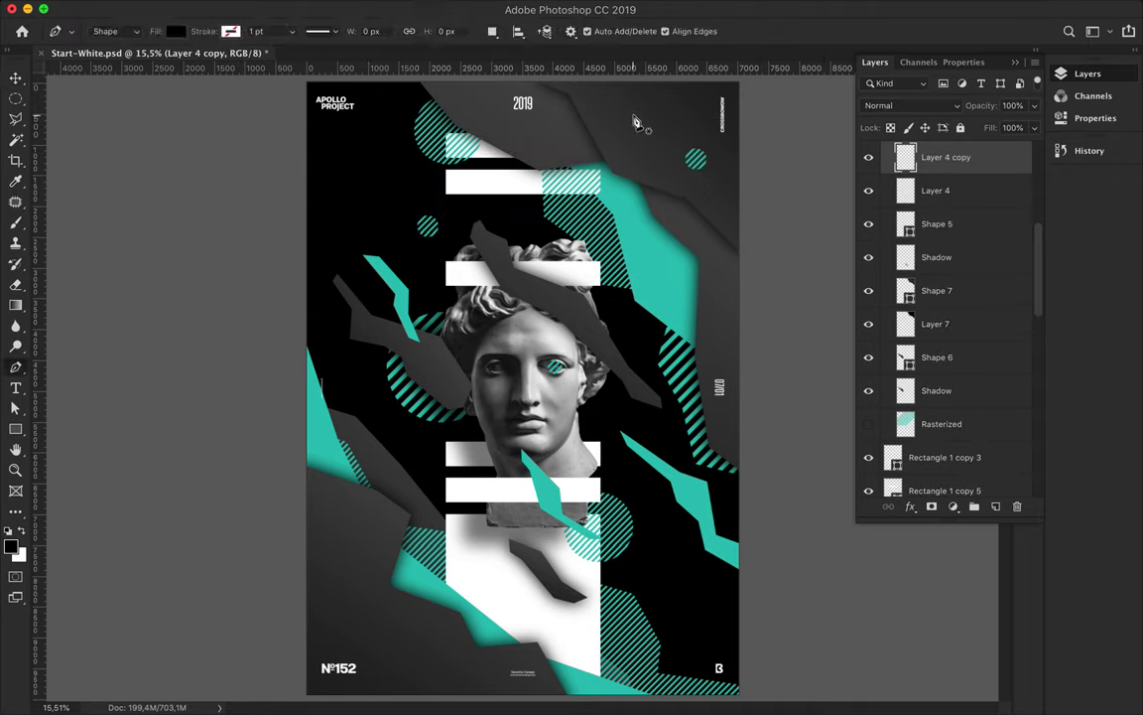
{"action": "left_click", "coordinate": [436, 105]}
{"action": "key", "text": "ctrl+z"}
{"action": "left_click", "coordinate": [749, 205]}
{"action": "left_click", "coordinate": [720, 162]}
{"action": "left_click", "coordinate": [704, 112]}
{"action": "left_click", "coordinate": [659, 96]}
{"action": "left_click", "coordinate": [784, 79]}
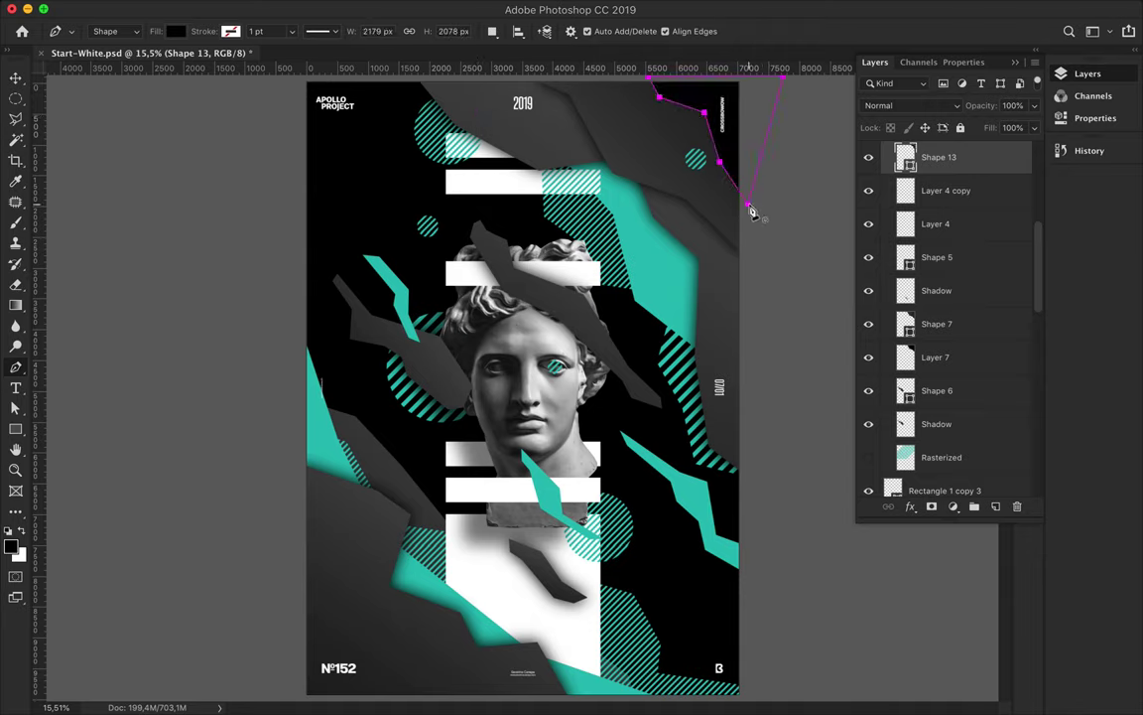
{"action": "key", "text": "a"}
{"action": "left_click", "coordinate": [235, 31]}
{"action": "left_click", "coordinate": [154, 102]}
{"action": "key", "text": "v"}
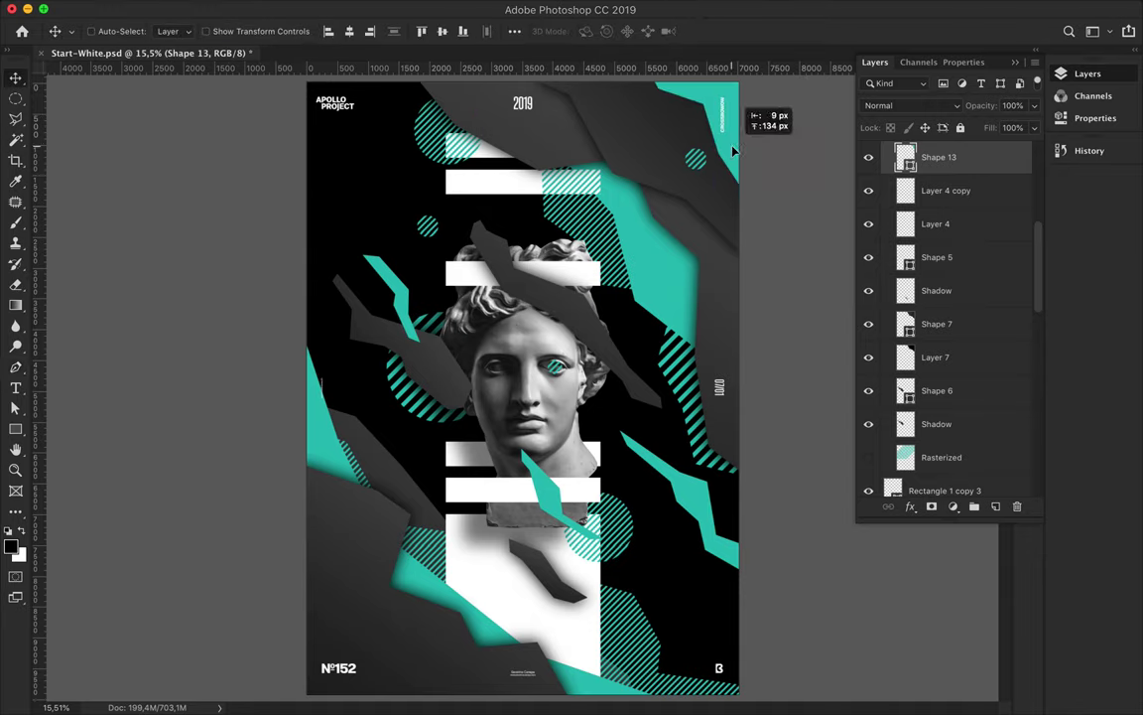
Draw Shape 14 at the lower left with a dark gradient fill at 48°
{"action": "key", "text": "p"}
{"action": "left_click", "coordinate": [300, 612]}
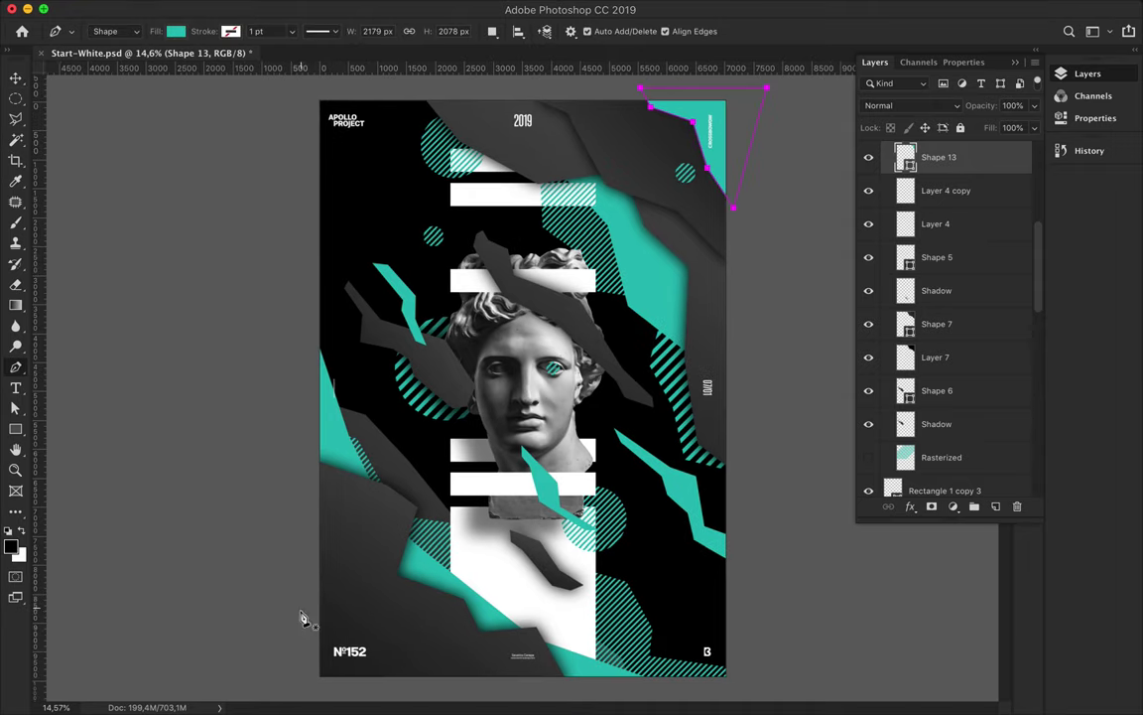
{"action": "left_click", "coordinate": [395, 628]}
{"action": "left_click", "coordinate": [429, 628]}
{"action": "left_click", "coordinate": [475, 679]}
{"action": "left_click", "coordinate": [310, 689]}
{"action": "left_click", "coordinate": [176, 31]}
{"action": "left_click", "coordinate": [170, 63]}
{"action": "left_click", "coordinate": [206, 148]}
{"action": "left_click", "coordinate": [227, 246]}
{"action": "key", "text": "v"}
Add a new layer named 'Shadow' below Shape 14 and load the shard's outline as a selection
{"action": "key", "text": "ctrl+shift+alt+n"}
{"action": "double_click", "coordinate": [938, 157]}
{"action": "type", "text": "Shadow"}
{"action": "key", "text": "Return"}
{"action": "left_click_drag", "start_coordinate": [938, 156], "coordinate": [933, 180]}
{"action": "key", "text": "b"}
{"action": "key", "text": "v"}
{"action": "key", "text": "m"}
{"action": "right_click", "coordinate": [908, 192]}
{"action": "left_click", "coordinate": [951, 242]}
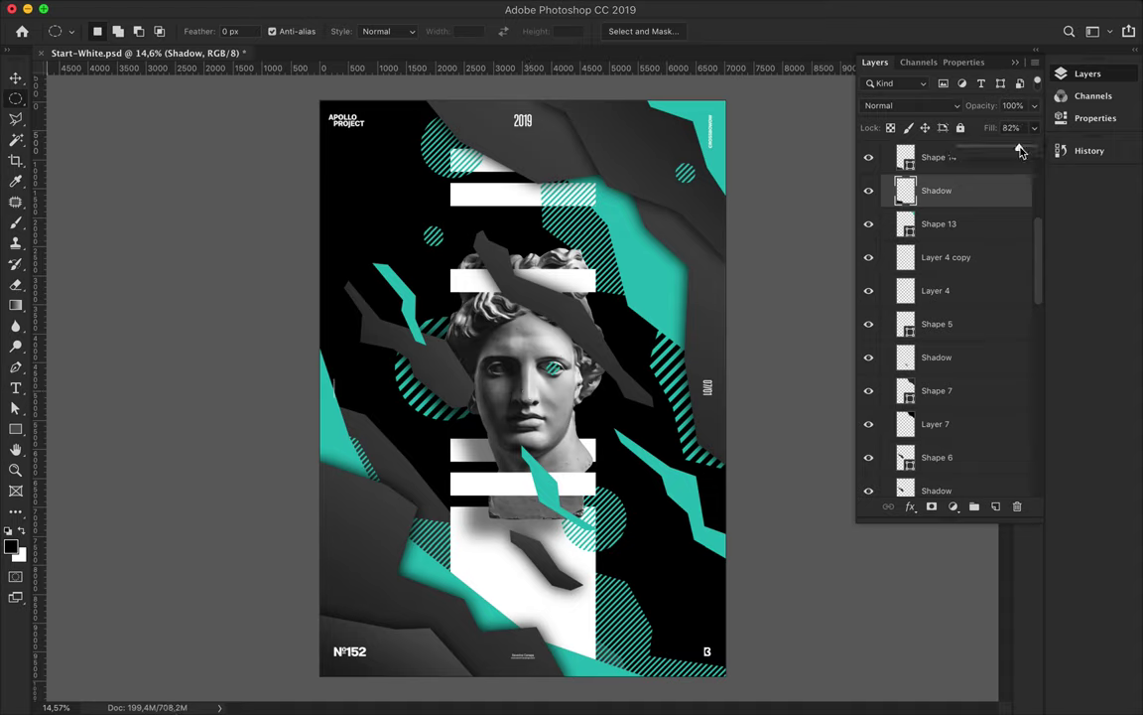
{"action": "key", "text": "v"}
{"action": "left_click", "coordinate": [680, 228]}
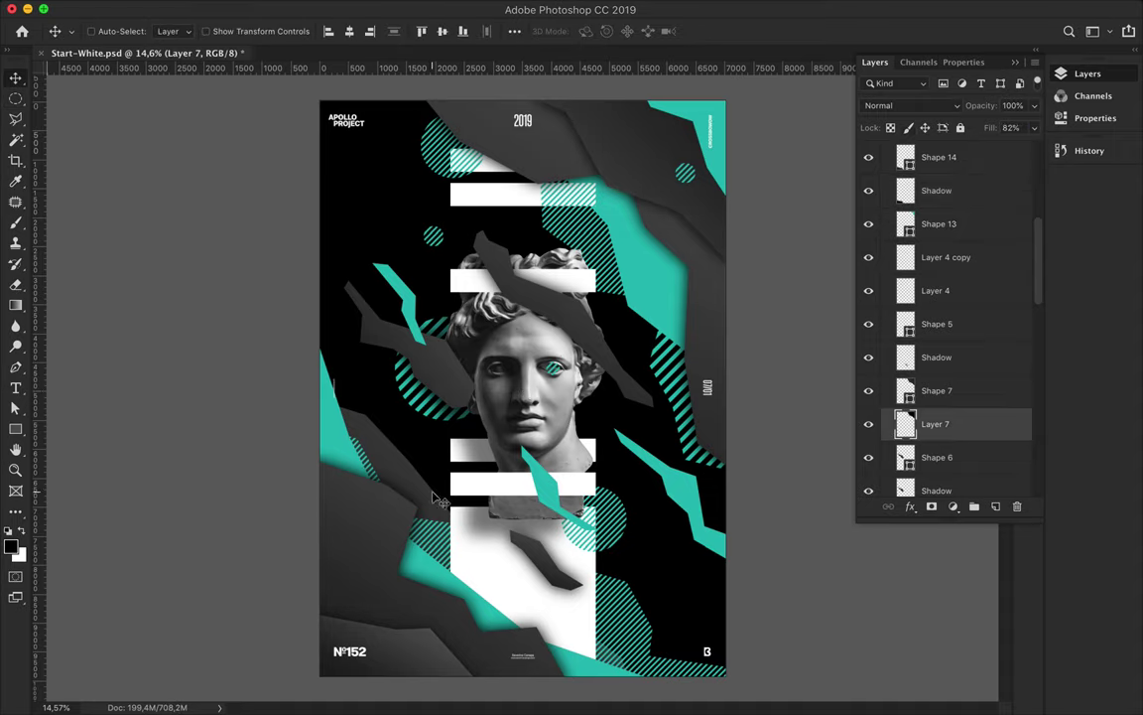
Draw teal Shape 15 and position it left of the lower white bars
{"action": "key", "text": "p"}
{"action": "left_click", "coordinate": [470, 533]}
{"action": "left_click", "coordinate": [412, 443]}
{"action": "left_click", "coordinate": [466, 491]}
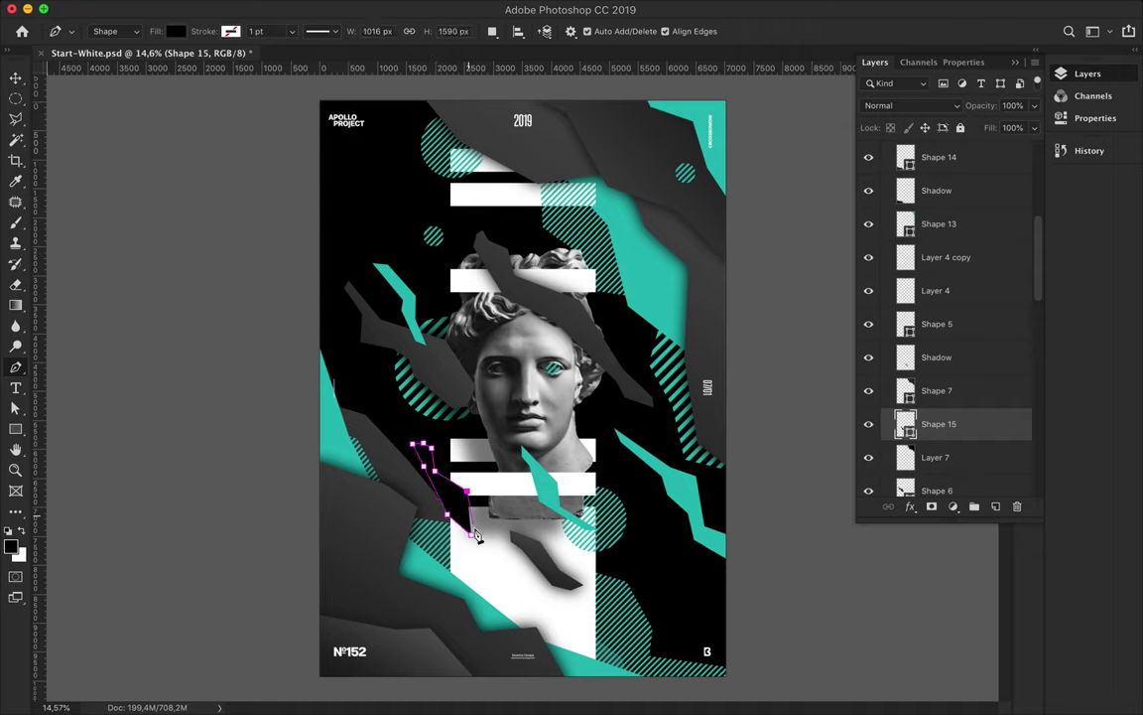
{"action": "left_click", "coordinate": [176, 31]}
{"action": "key", "text": "v"}
{"action": "left_click_drag", "start_coordinate": [466, 509], "coordinate": [476, 520]}
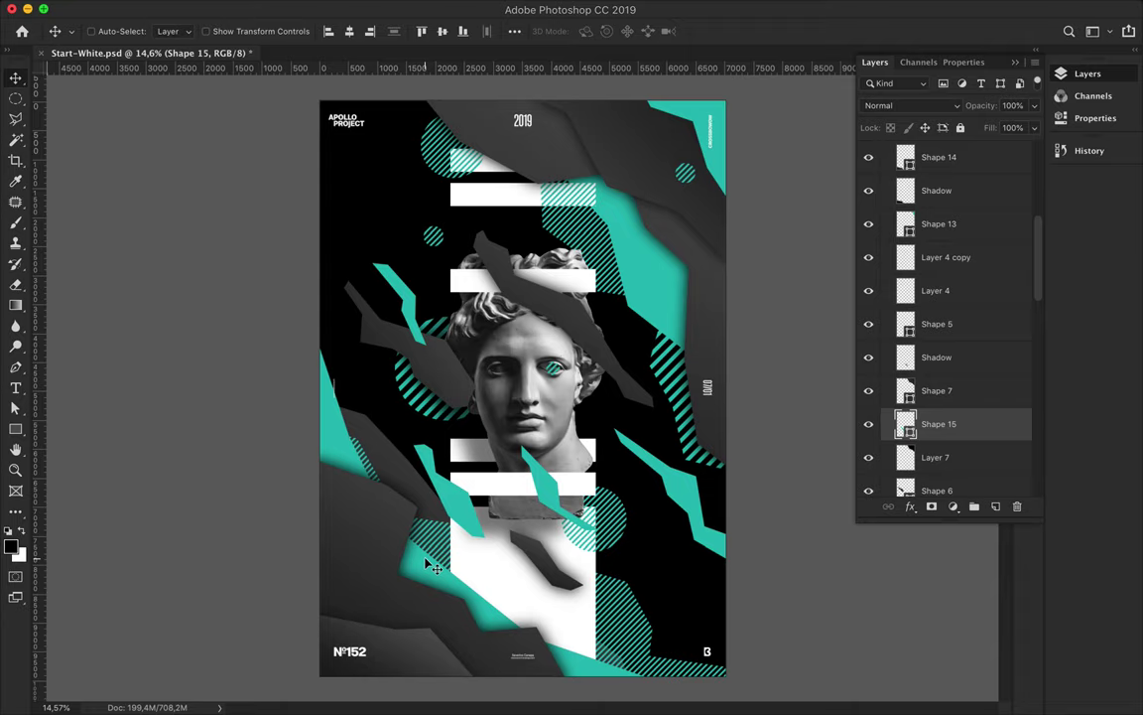
Draw Shape 16 near the bottom with a dark gradient fill and add Layer 10 beneath it
{"action": "key", "text": "p"}
{"action": "left_click", "coordinate": [420, 556]}
{"action": "left_click", "coordinate": [466, 558]}
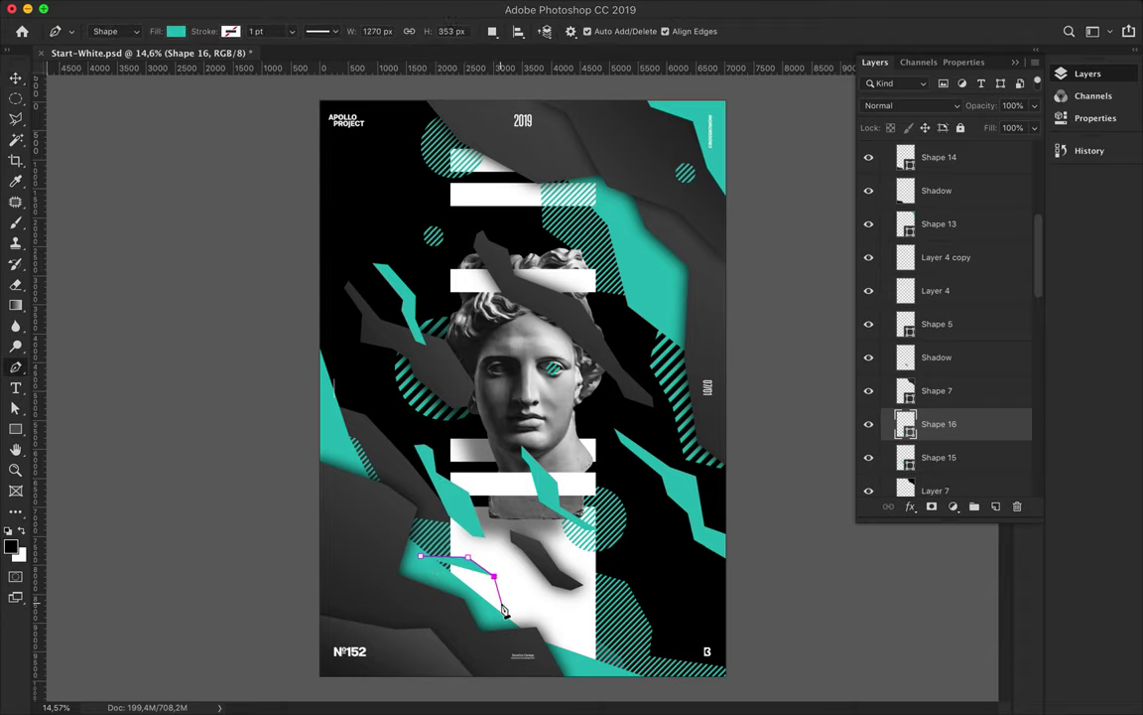
{"action": "left_click", "coordinate": [493, 575]}
{"action": "left_click", "coordinate": [516, 633]}
{"action": "key", "text": "a"}
{"action": "left_click", "coordinate": [237, 31]}
{"action": "left_click", "coordinate": [229, 53]}
{"action": "left_click", "coordinate": [245, 136]}
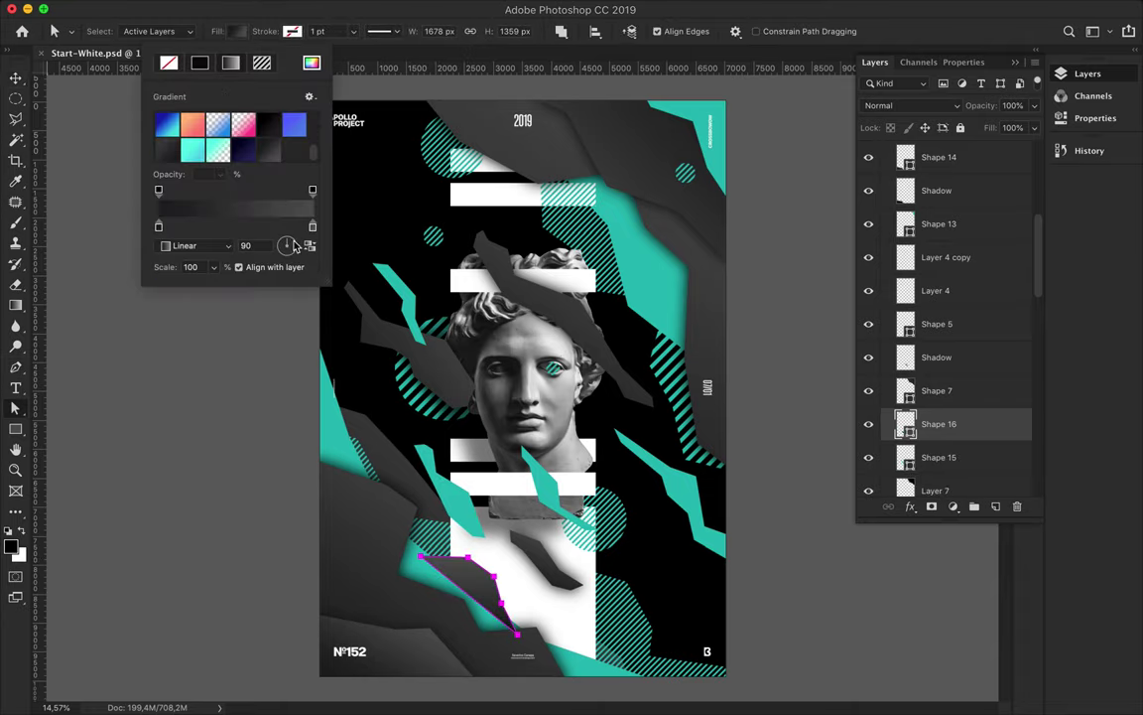
{"action": "mouse_move", "coordinate": [938, 424]}
{"action": "left_mouse_down"}
{"action": "mouse_move", "coordinate": [972, 513]}
{"action": "mouse_move", "coordinate": [938, 385]}
{"action": "left_mouse_up"}
{"action": "key", "text": "v"}
{"action": "left_click", "coordinate": [997, 508]}
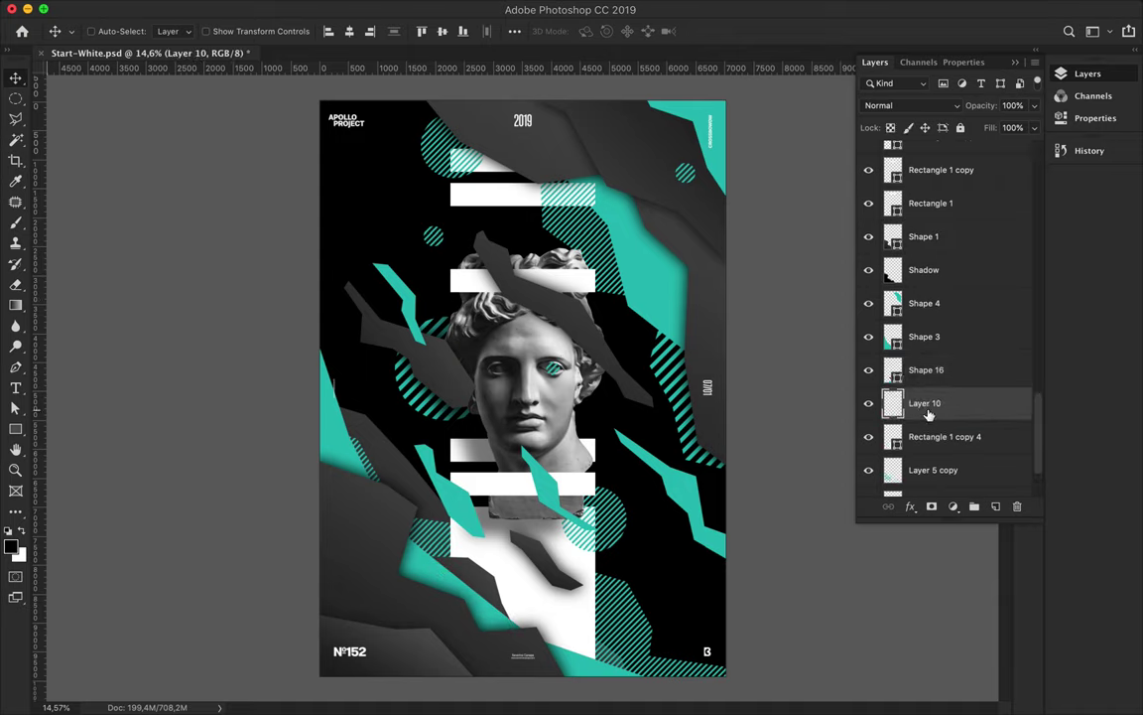
Rename the new layer beneath the dark bottom shard to Shadow
{"action": "double_click", "coordinate": [928, 403]}
{"action": "type", "text": "Shadow"}
{"action": "key", "text": "Return"}
Apply a Gaussian Blur of about 117.8 pixels to the Shadow layer
{"action": "left_click", "coordinate": [690, 246]}
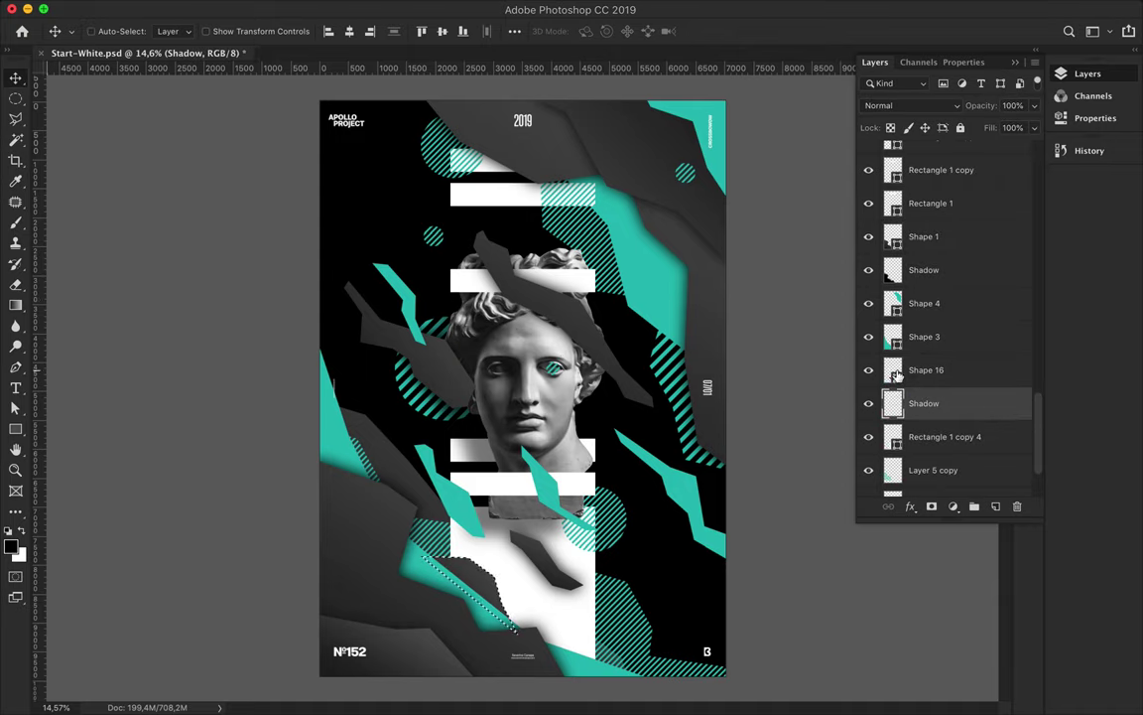
{"action": "left_click", "coordinate": [390, 8]}
{"action": "left_click", "coordinate": [635, 257]}
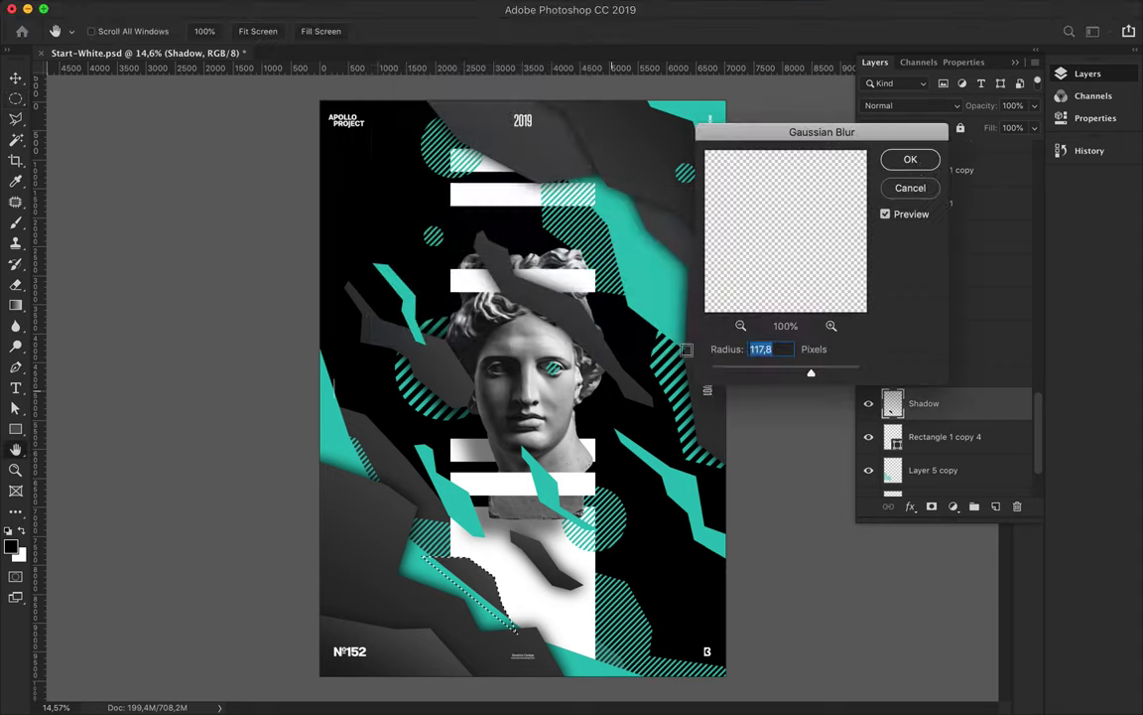
{"action": "left_click", "coordinate": [911, 158]}
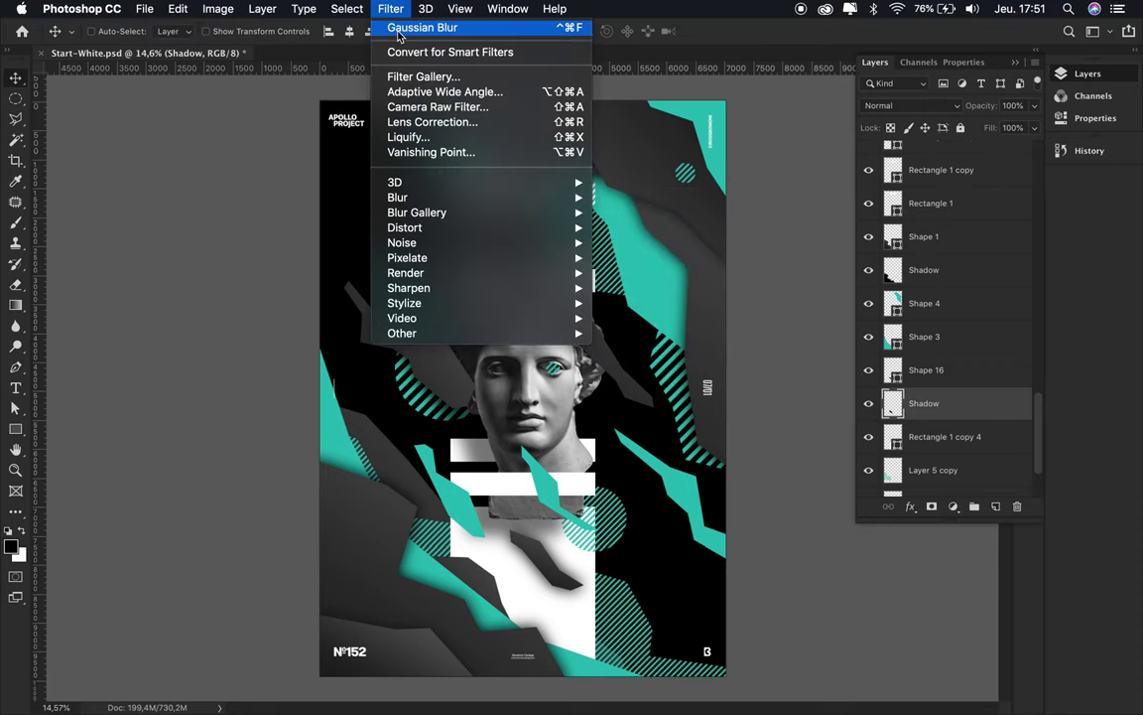
Draw Shape 17 along the right edge with a gradient fill angled at -159°
{"action": "key", "text": "p"}
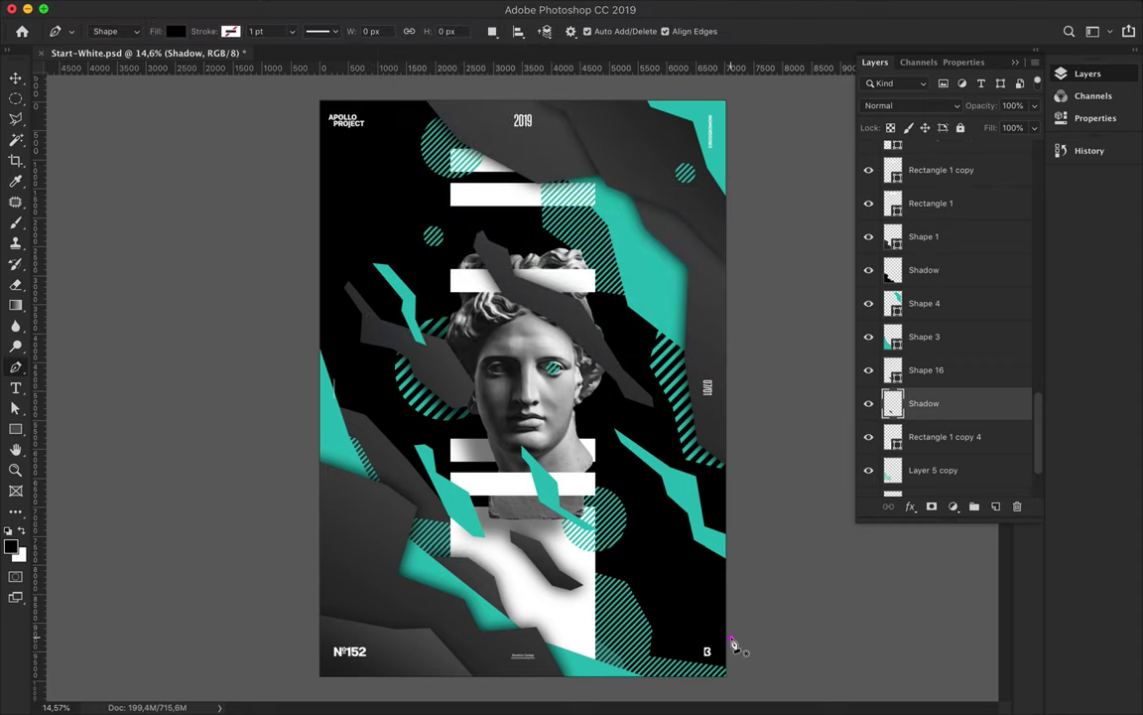
{"action": "left_click", "coordinate": [731, 636]}
{"action": "left_click", "coordinate": [688, 565]}
{"action": "left_click", "coordinate": [672, 437]}
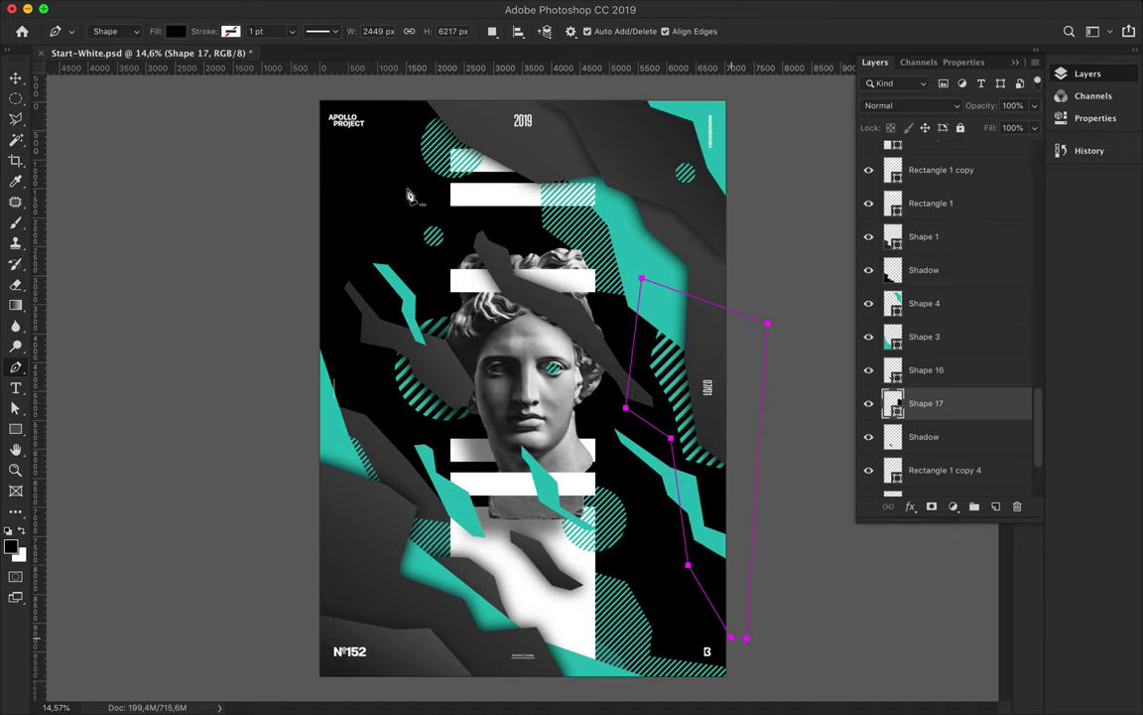
{"action": "left_click", "coordinate": [176, 31]}
{"action": "left_click", "coordinate": [170, 62]}
{"action": "left_click_drag", "start_coordinate": [226, 242], "coordinate": [223, 250]}
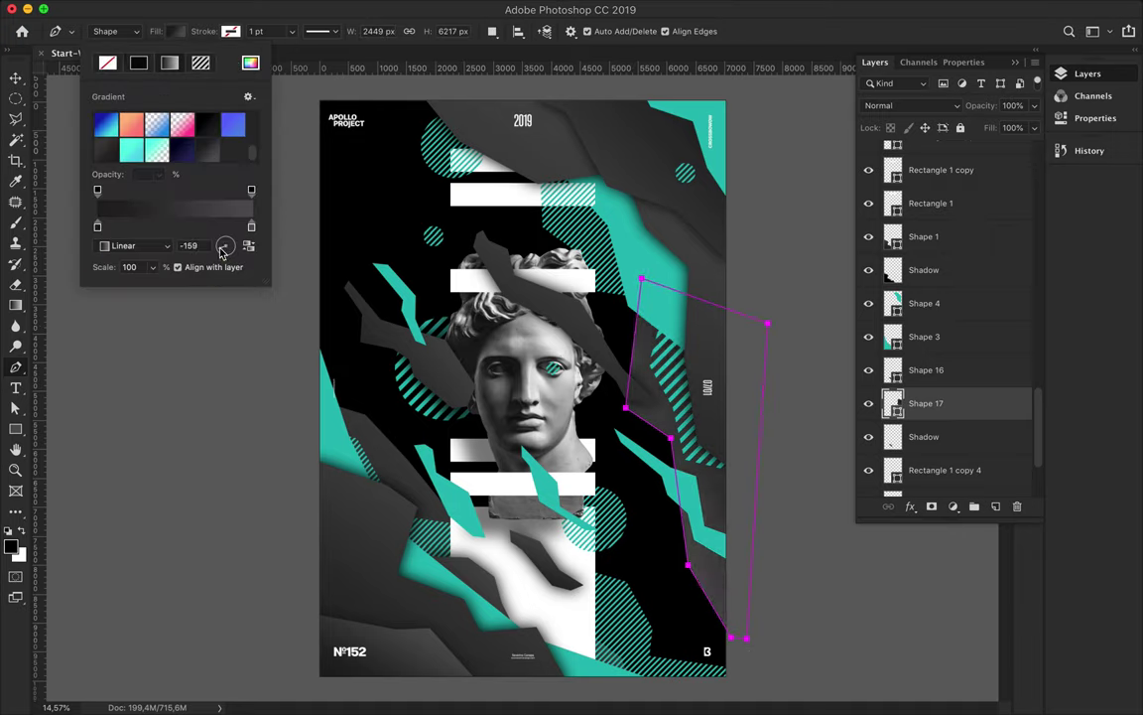
{"action": "key", "text": "Return"}
Draw dark Shape 18 across the top near 2019, above Shape 16
{"action": "key", "text": "v"}
{"action": "key", "text": "p"}
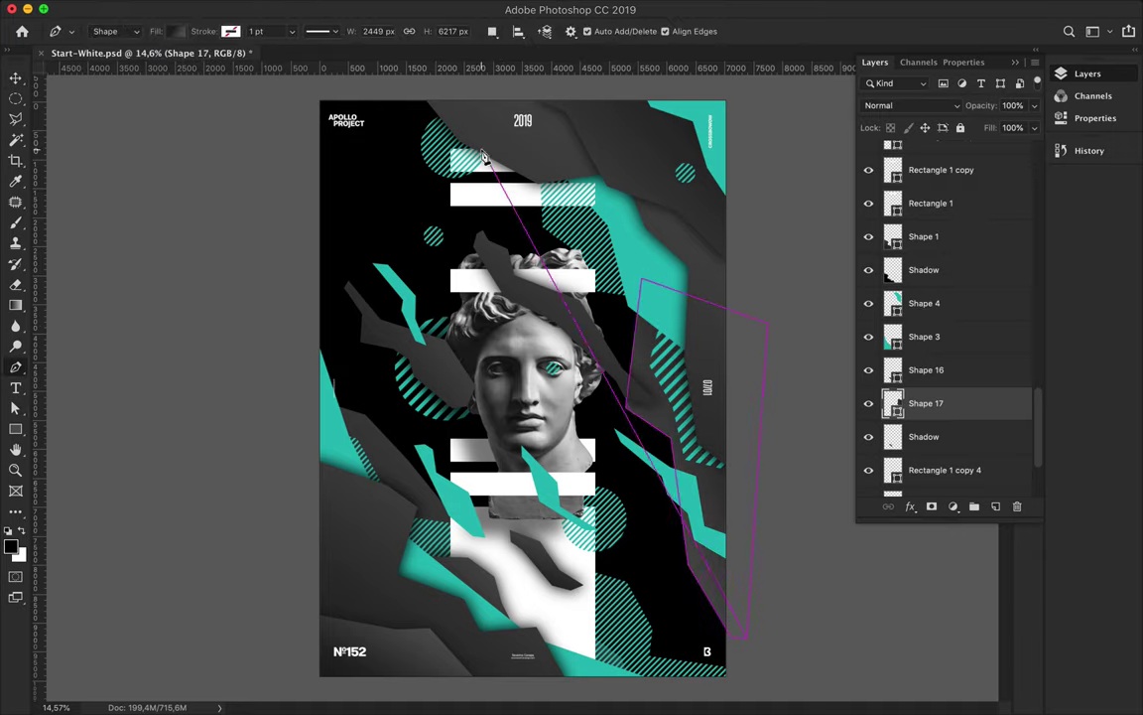
{"action": "left_click", "coordinate": [926, 369]}
{"action": "left_click", "coordinate": [453, 118]}
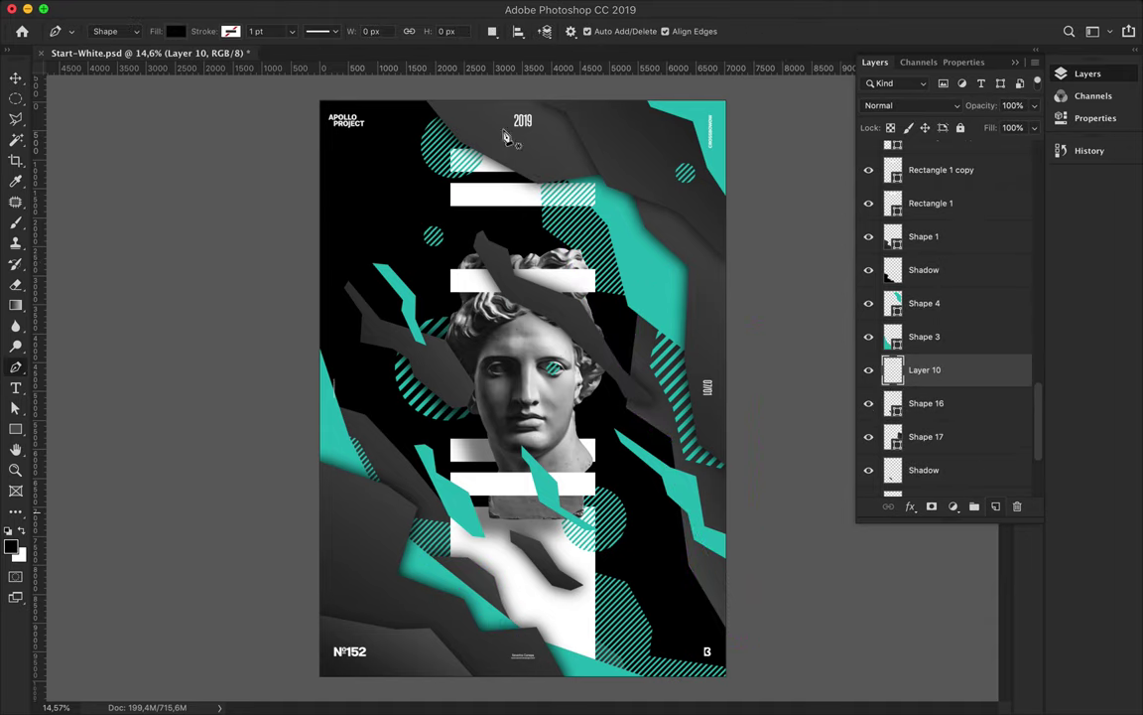
{"action": "left_click", "coordinate": [636, 243]}
{"action": "left_click", "coordinate": [588, 161]}
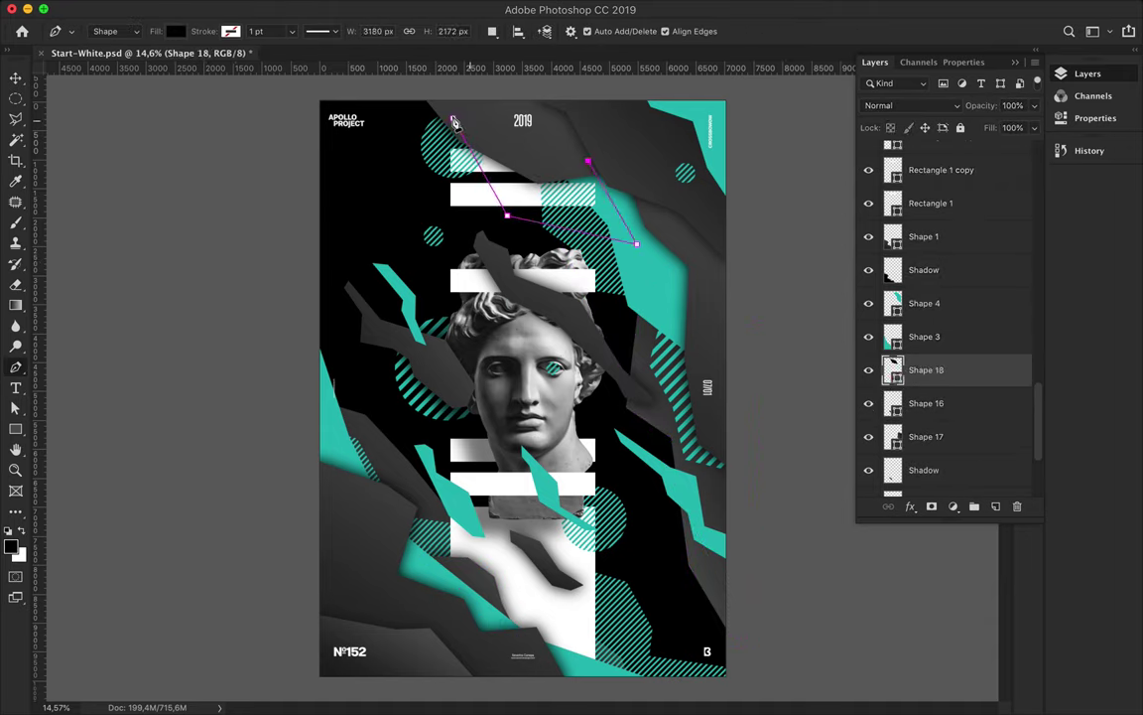
{"action": "left_click", "coordinate": [232, 31]}
Select Shape 8 and begin a new shard over the bust's hair
{"action": "key", "text": "v"}
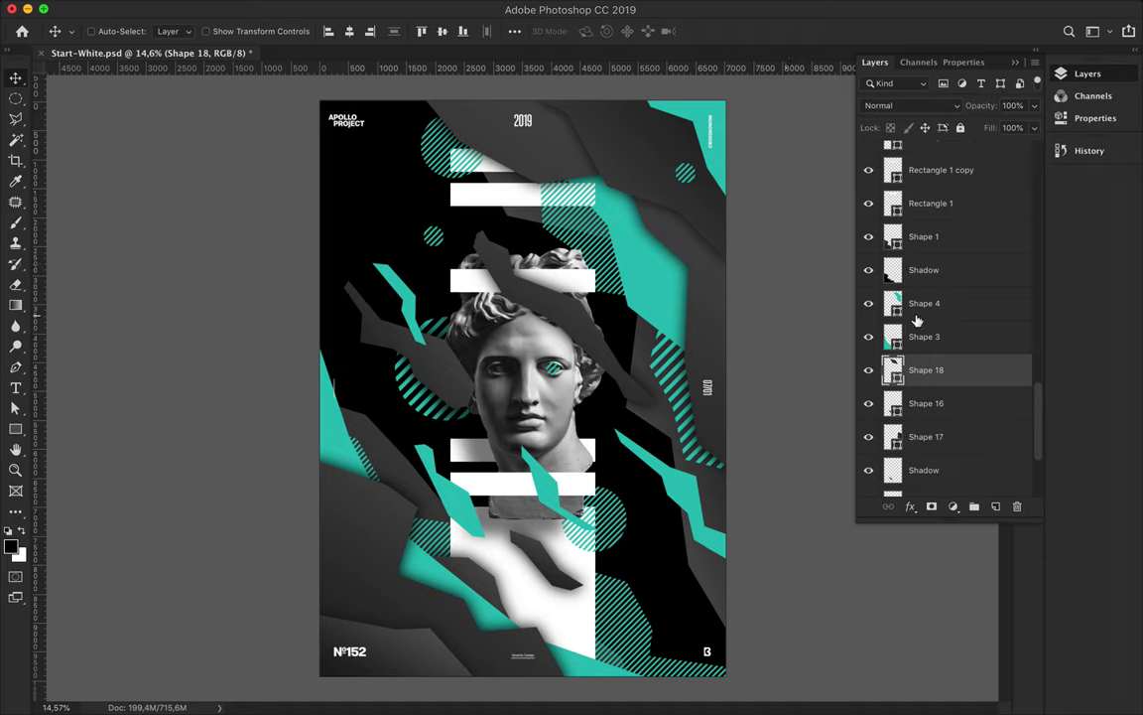
{"action": "scroll", "coordinate": [918, 319], "scroll_direction": "up", "scroll_amount": 10}
{"action": "left_click", "coordinate": [940, 268]}
{"action": "key", "text": "p"}
{"action": "left_click_drag", "start_coordinate": [528, 232], "coordinate": [542, 266]}
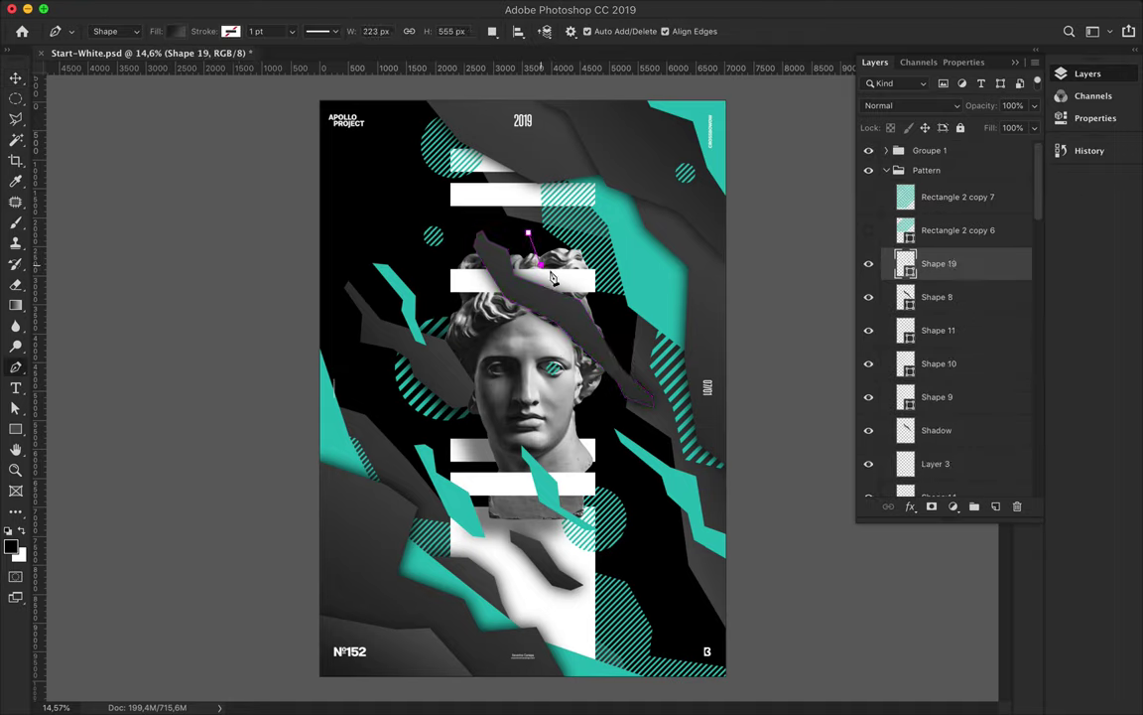
Give the hair shard (Shape 19) a solid teal fill
{"action": "left_click", "coordinate": [175, 31]}
{"action": "left_click", "coordinate": [138, 62]}
{"action": "left_click", "coordinate": [98, 115]}
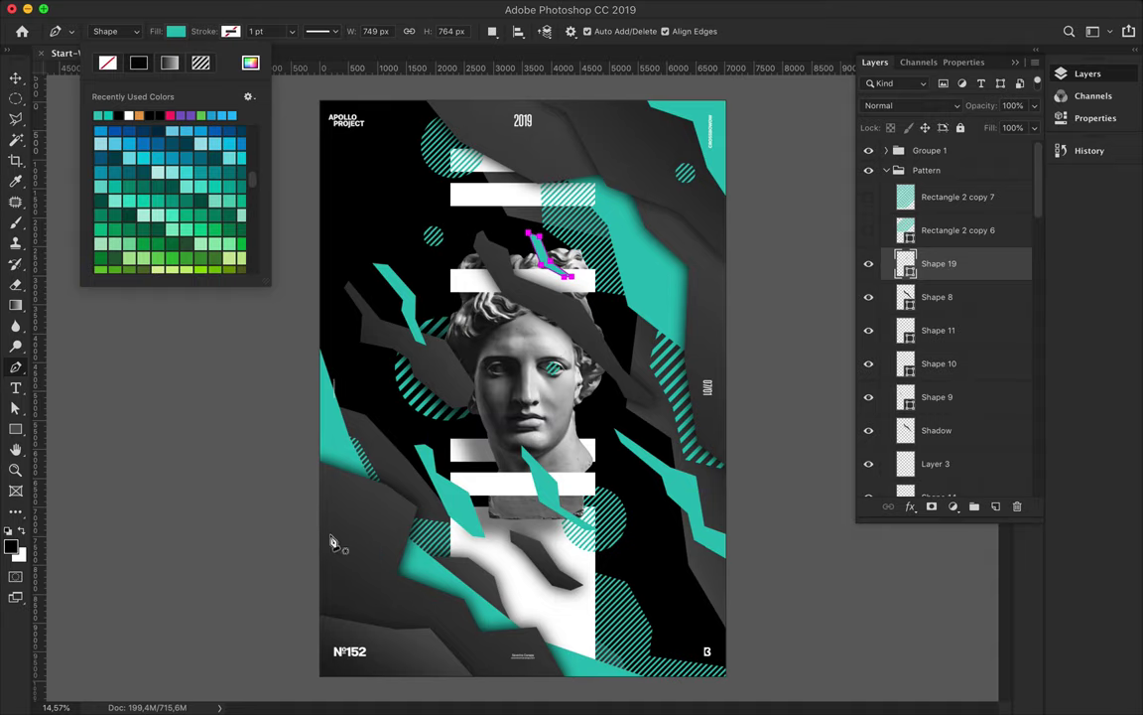
{"action": "left_click", "coordinate": [304, 490]}
Draw the teal Shape 20 shard along the lower-left edge
{"action": "left_click", "coordinate": [342, 512]}
{"action": "left_click", "coordinate": [380, 601]}
{"action": "left_click", "coordinate": [416, 609]}
{"action": "left_click", "coordinate": [397, 643]}
{"action": "left_click", "coordinate": [316, 615]}
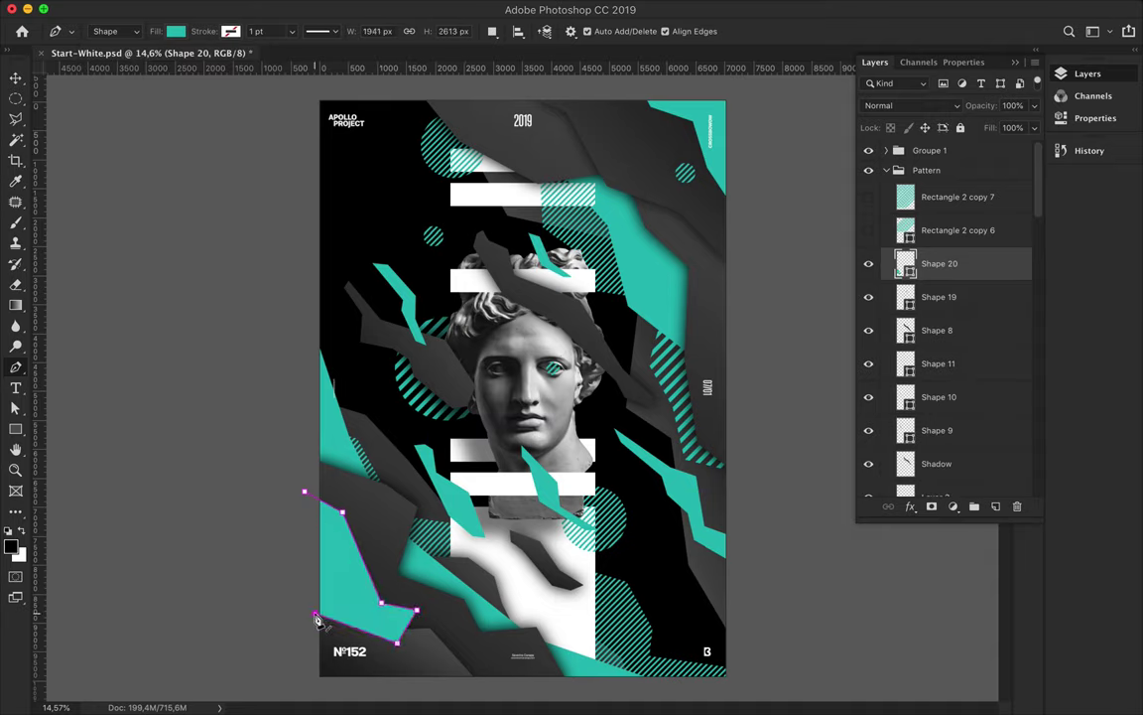
{"action": "left_click", "coordinate": [304, 491]}
Place Shape 20 below Shape 5, nudge it up-left, and shift the teal circle right
{"action": "left_click_drag", "start_coordinate": [905, 264], "coordinate": [938, 361]}
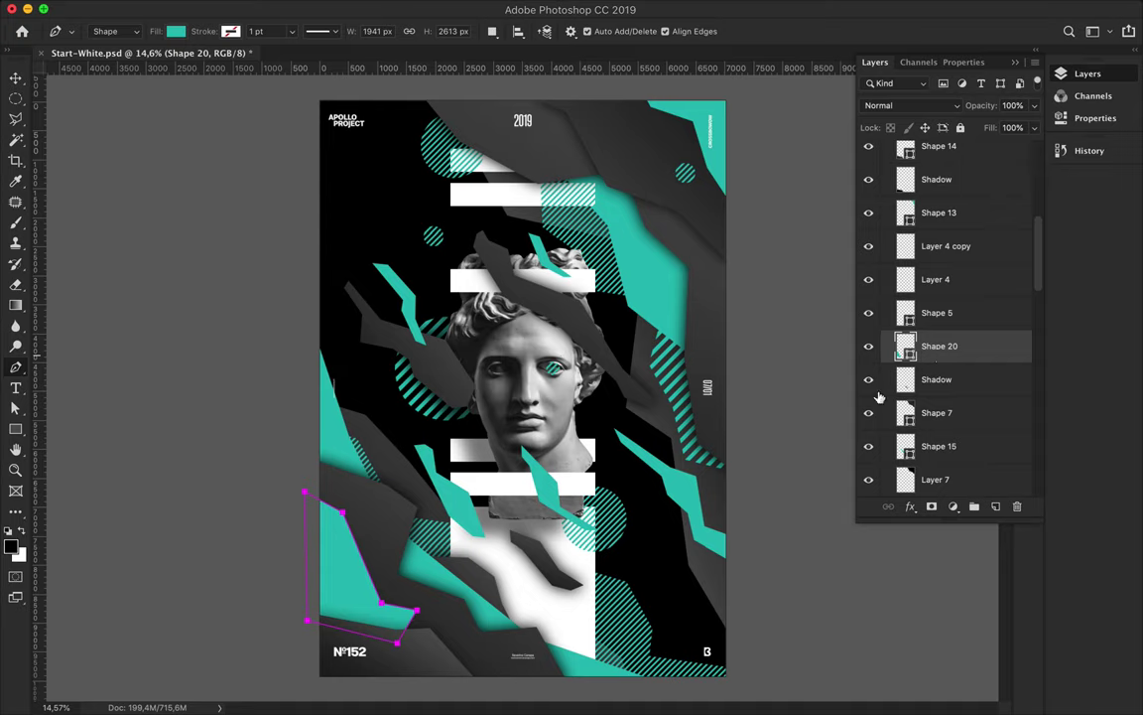
{"action": "key", "text": "v"}
{"action": "left_click_drag", "start_coordinate": [301, 618], "coordinate": [273, 595]}
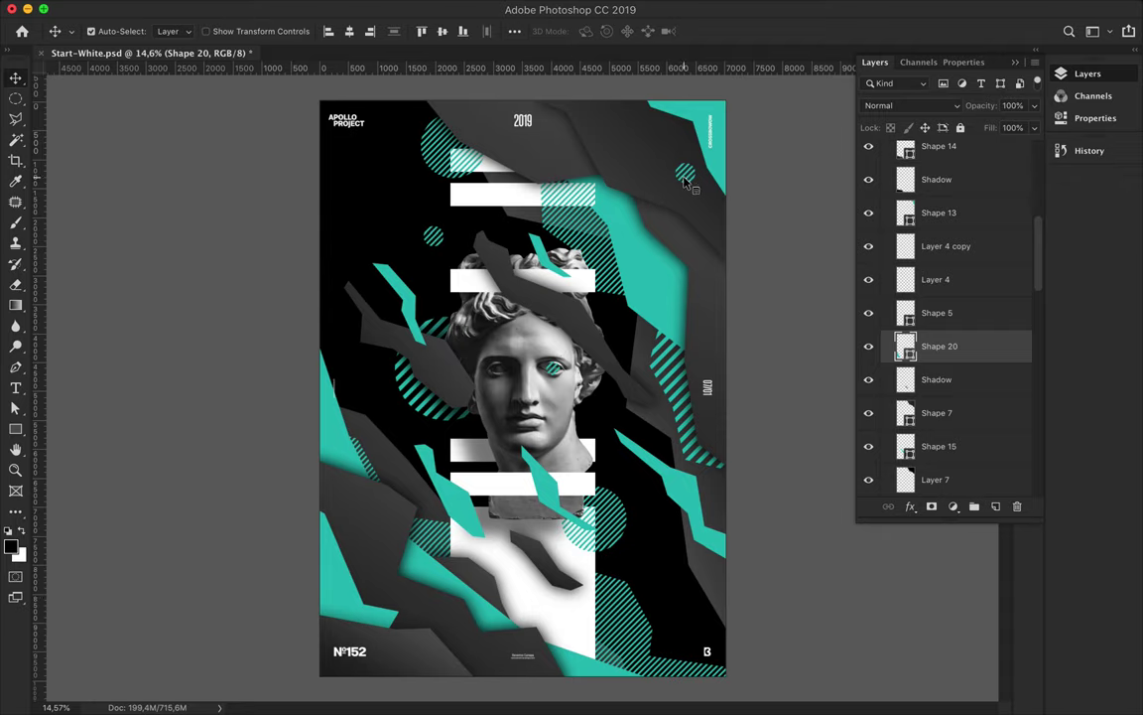
{"action": "left_click_drag", "start_coordinate": [685, 179], "coordinate": [707, 183]}
Save the document as Start-White.psd
{"action": "key", "text": "ctrl+s"}
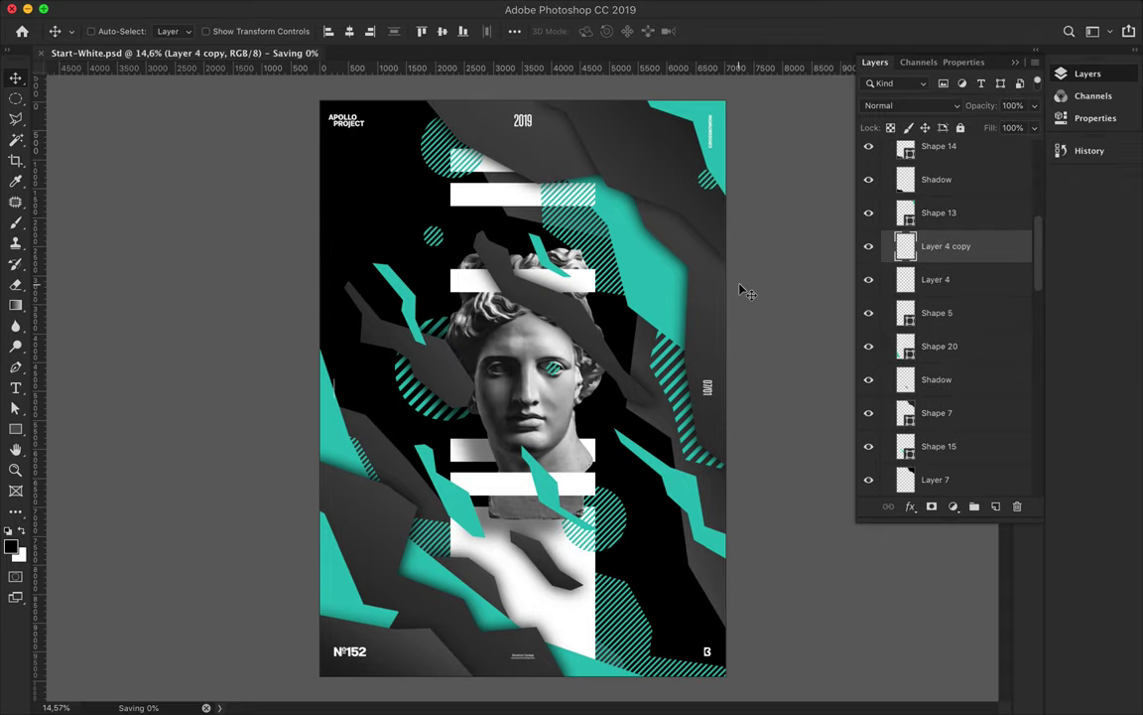